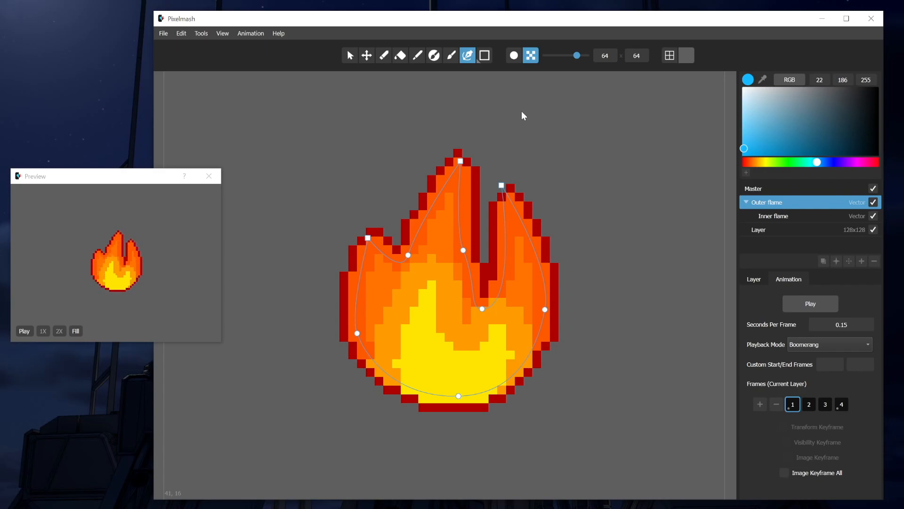
- View the program's version information and close it
click(278, 33)
click(303, 96)
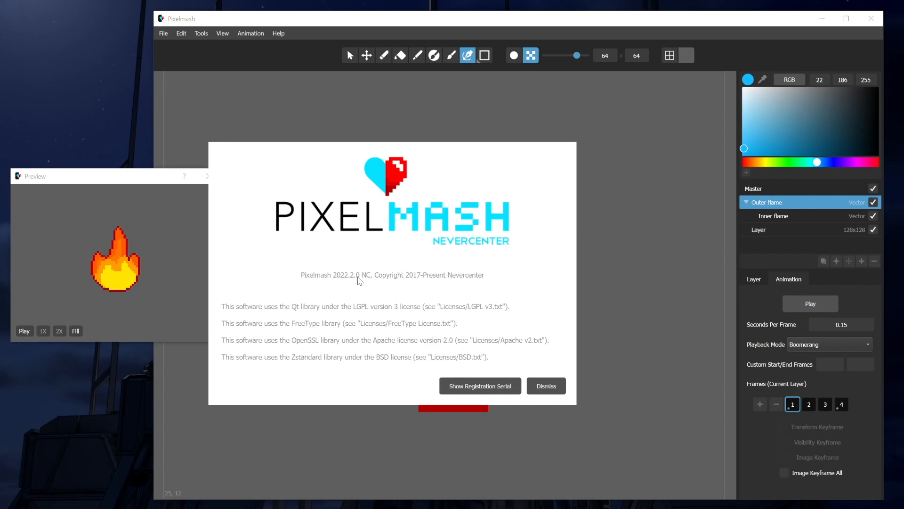
click(546, 387)
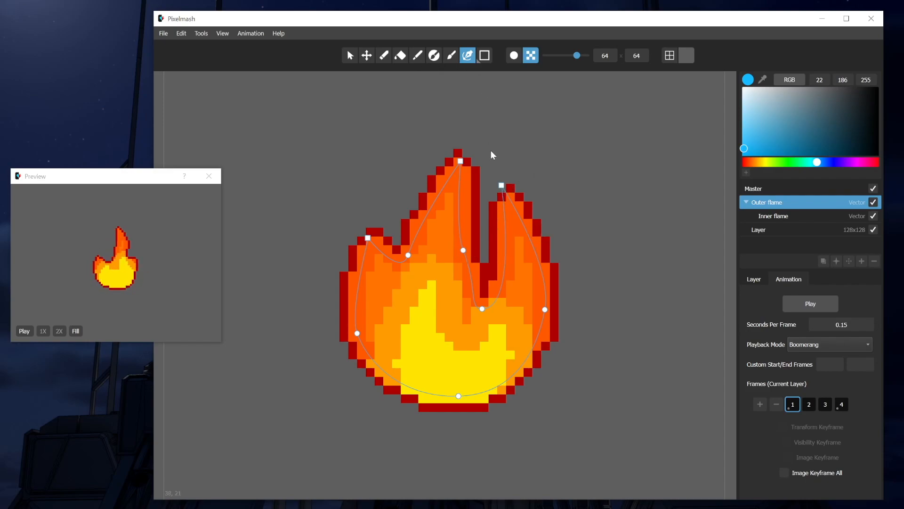
- Lower the node at the right tip of the outer flame slightly
drag(502, 185, 508, 210)
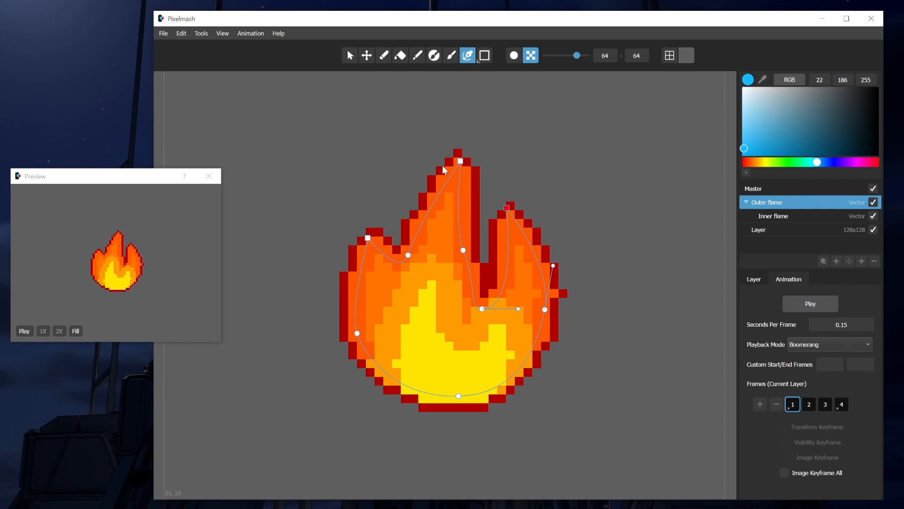
- Create a new 64 × 64 project without saving the changes to the flame
click(164, 34)
click(168, 44)
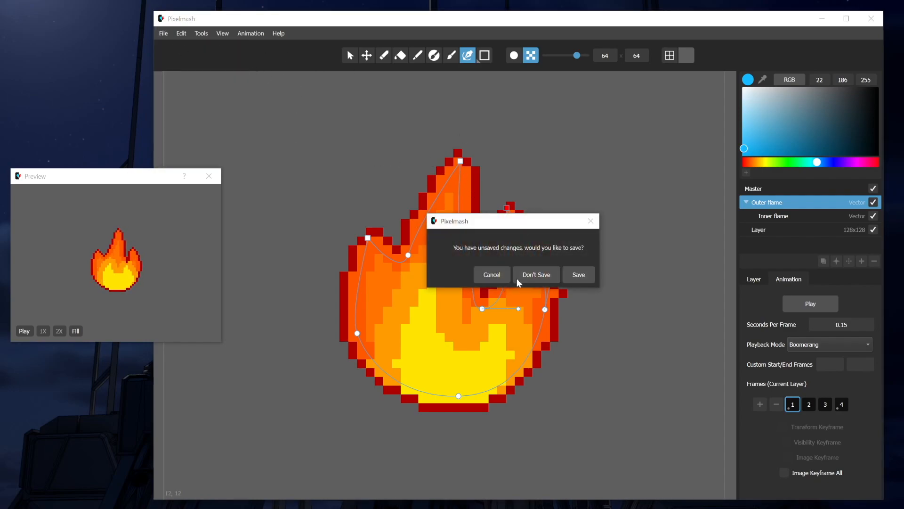
click(518, 275)
click(498, 276)
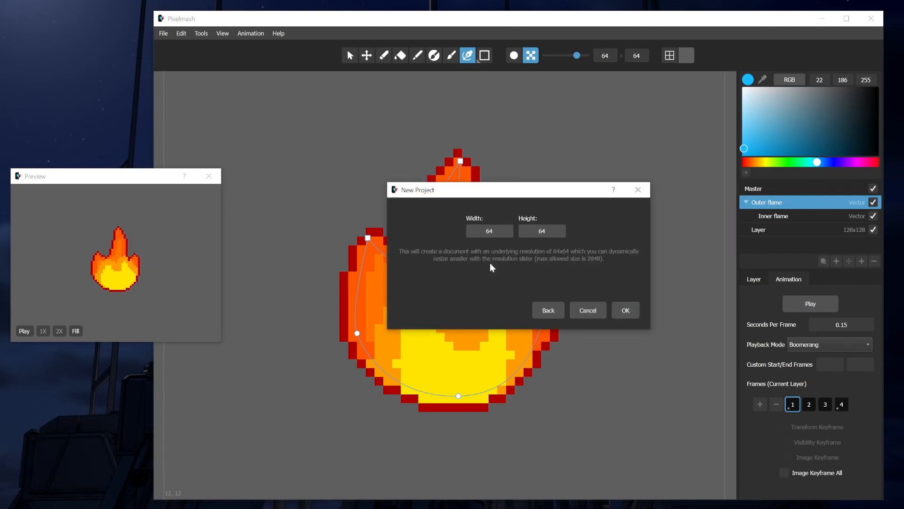
click(625, 309)
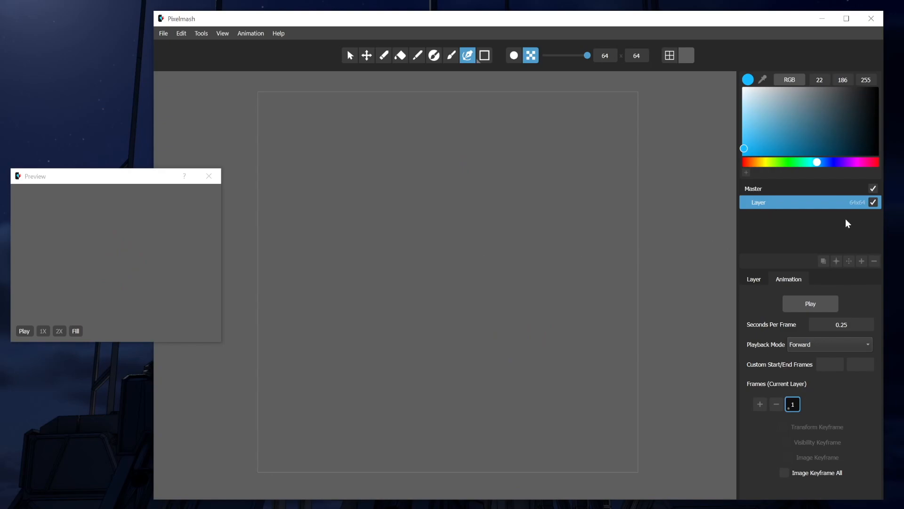
- Try to draw on the pixel layer with the Curve tool
click(347, 56)
click(467, 56)
click(438, 217)
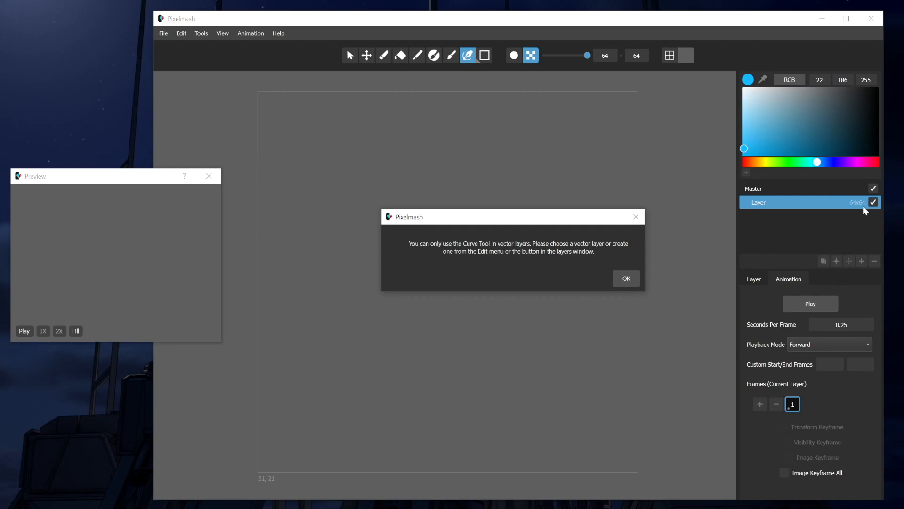
drag(529, 218, 501, 214)
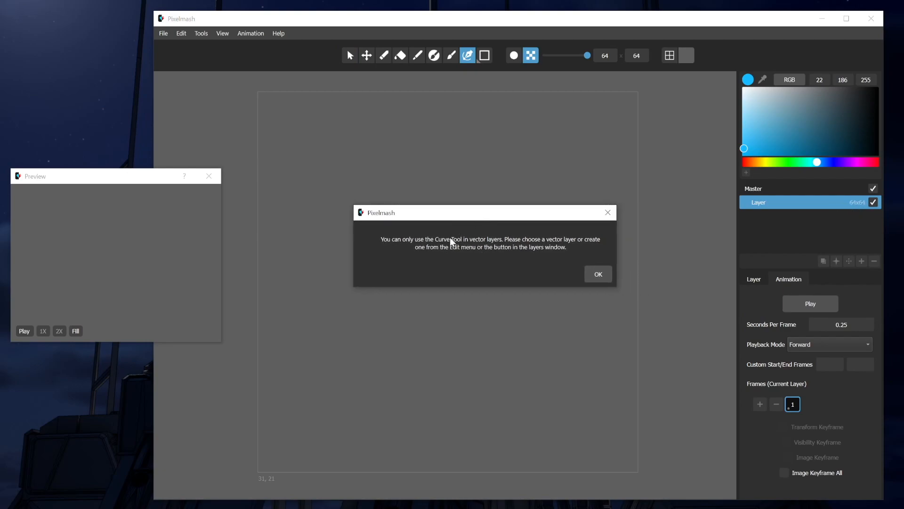
click(596, 270)
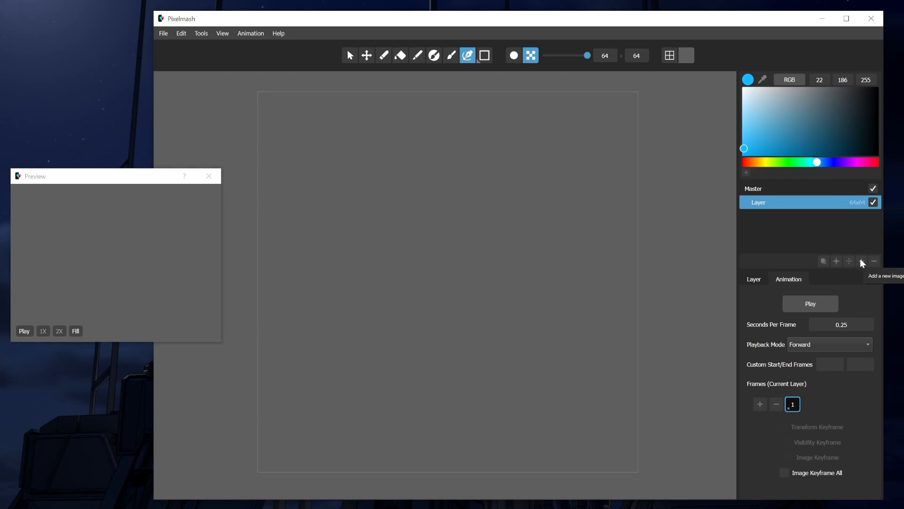
- Add a new vector layer above the existing pixel layer
click(836, 261)
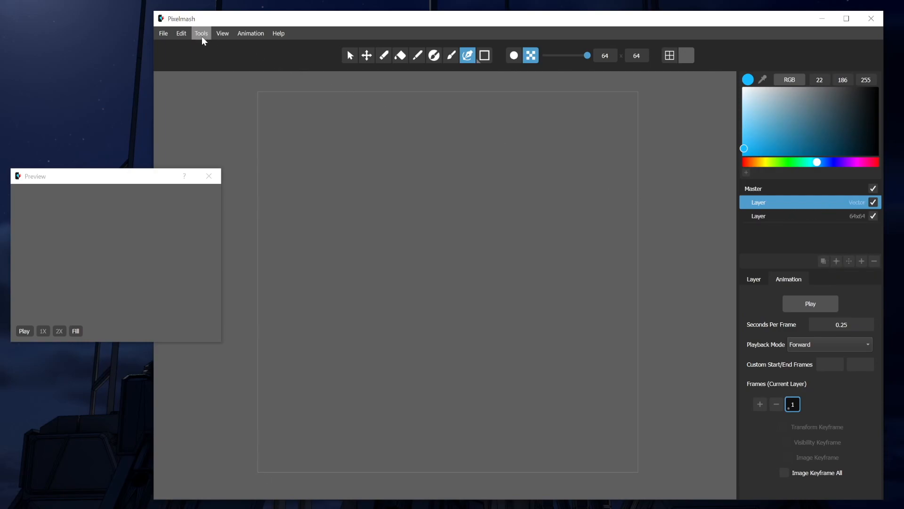
click(185, 32)
click(184, 31)
click(187, 32)
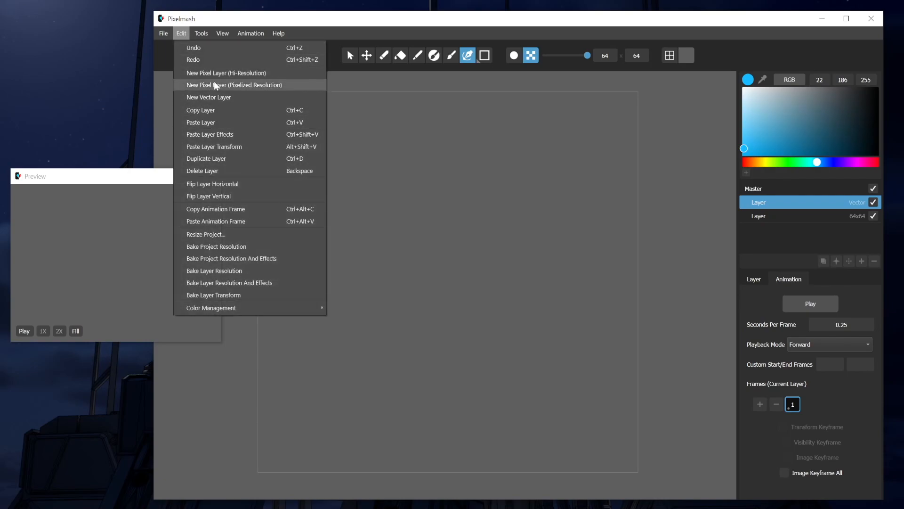
click(187, 33)
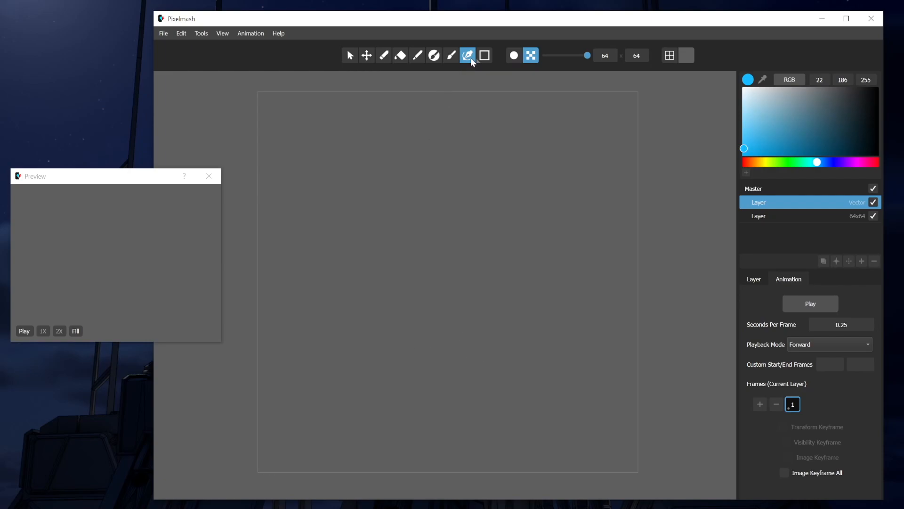
- Draw an open two-pronged flame curve with the Curve tool, using smooth nodes along the body and valley and sharp nodes at both tips
drag(453, 368, 398, 368)
drag(372, 284, 396, 223)
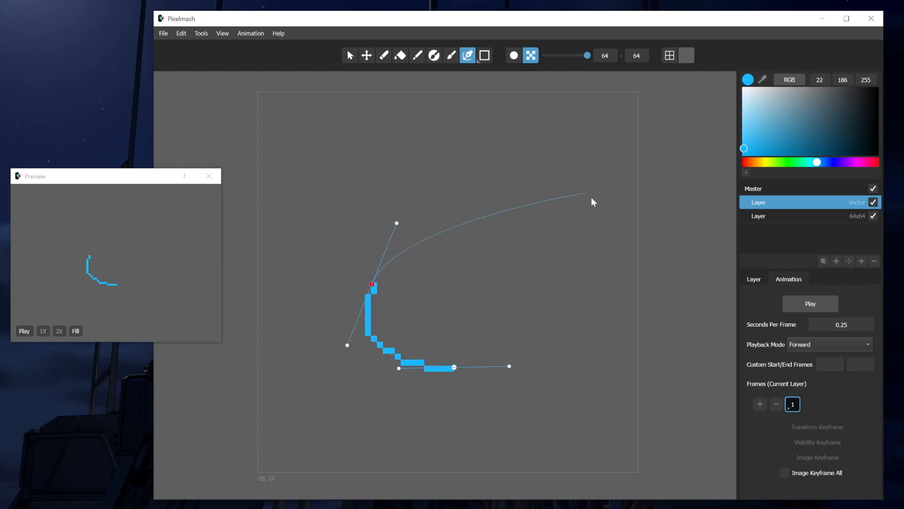
click(752, 278)
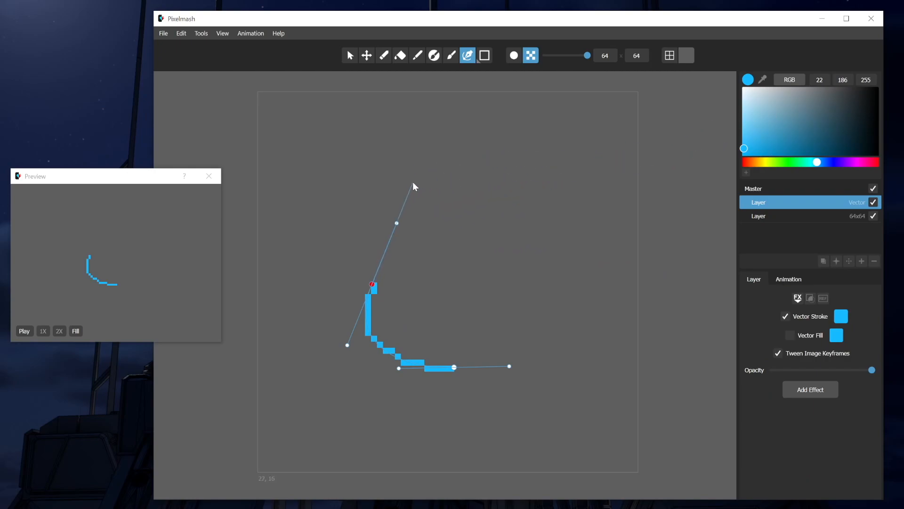
click(366, 197)
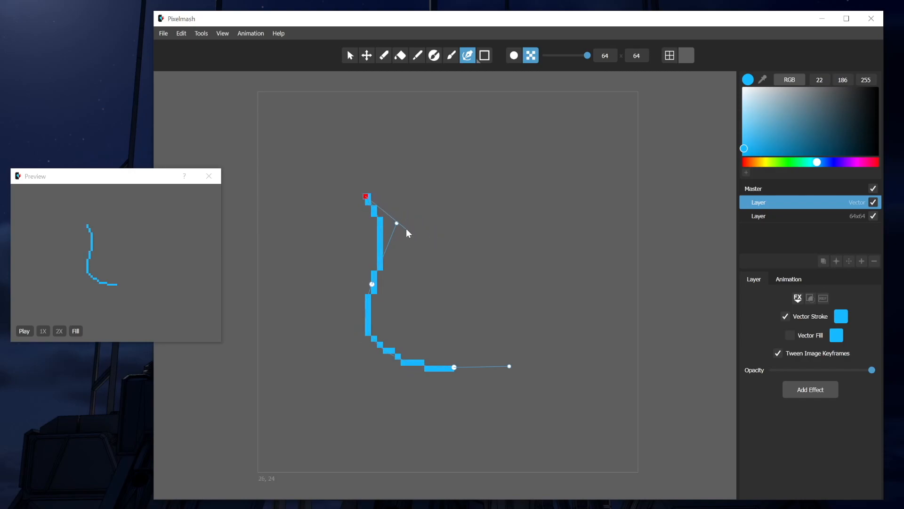
drag(430, 225, 481, 192)
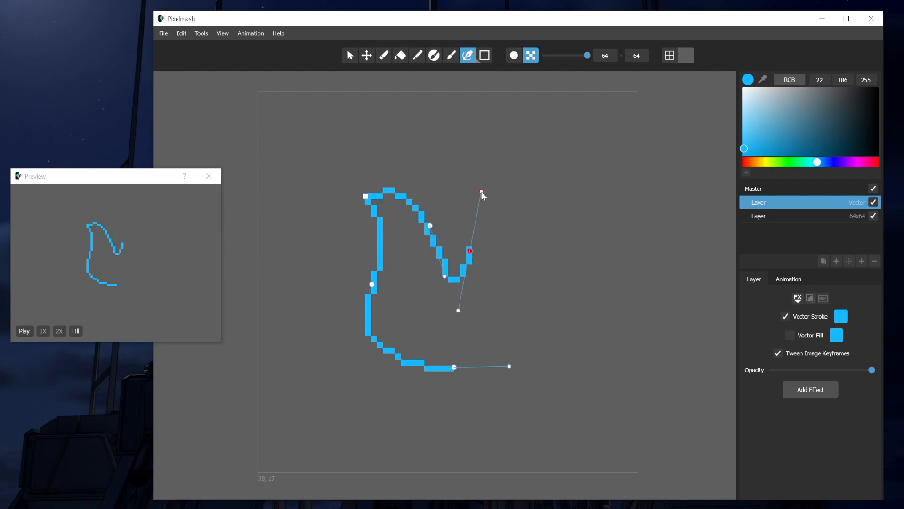
drag(525, 120, 509, 189)
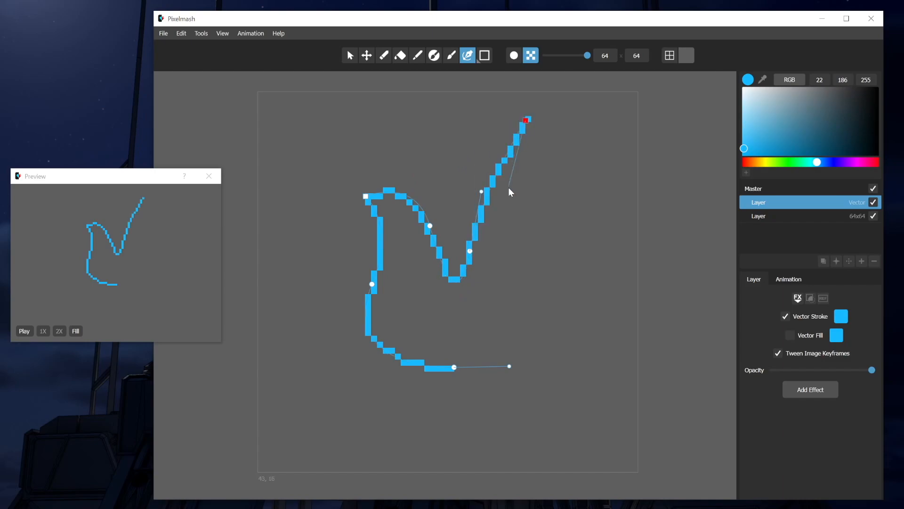
drag(524, 292, 546, 344)
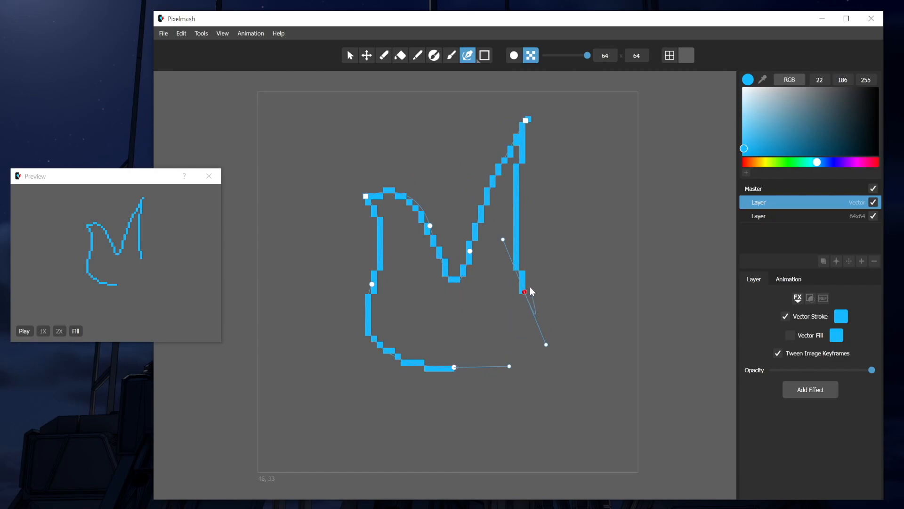
- Close the flame curve at its starting node at the base
key(Escape)
click(453, 366)
key(Escape)
click(454, 366)
- Reshape the flame outline by widening its right side, lowering the base, raising the left tip, narrowing the valley and moving the right tip down and outward
drag(524, 292, 506, 259)
drag(524, 292, 542, 288)
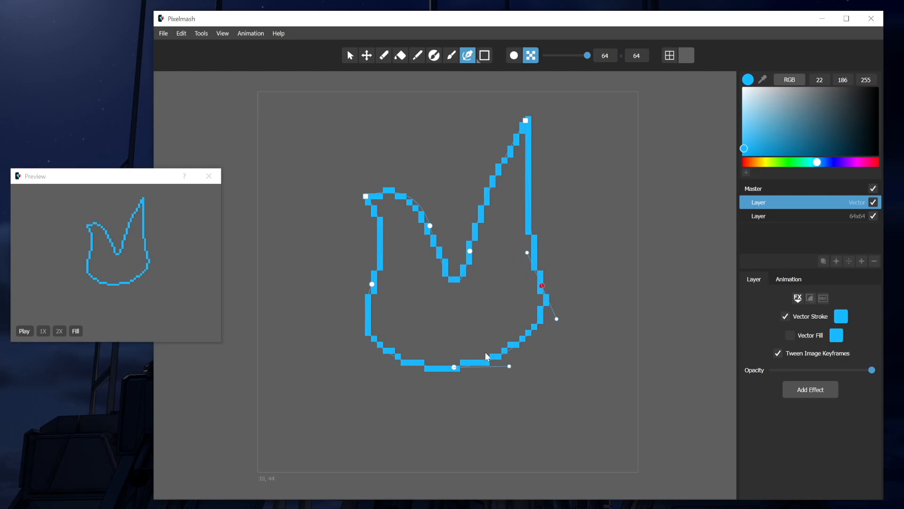
drag(456, 370, 461, 393)
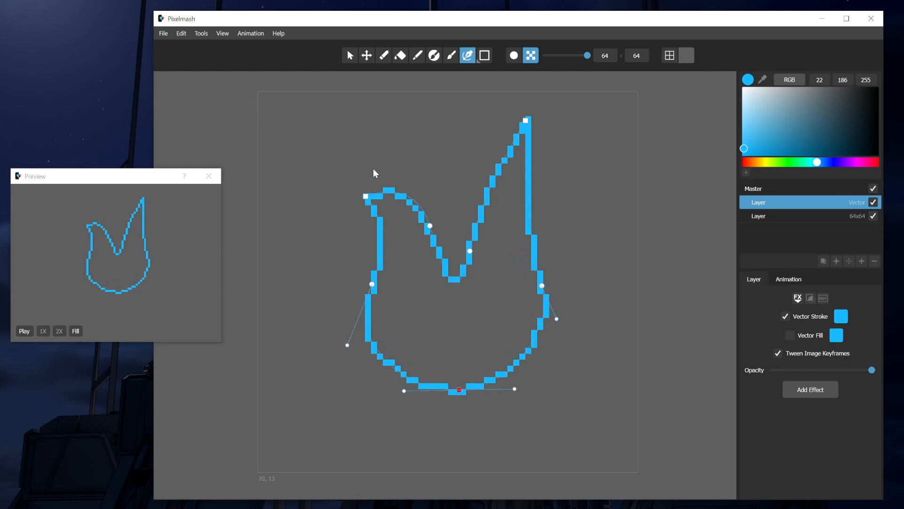
drag(369, 197, 370, 178)
drag(429, 226, 461, 290)
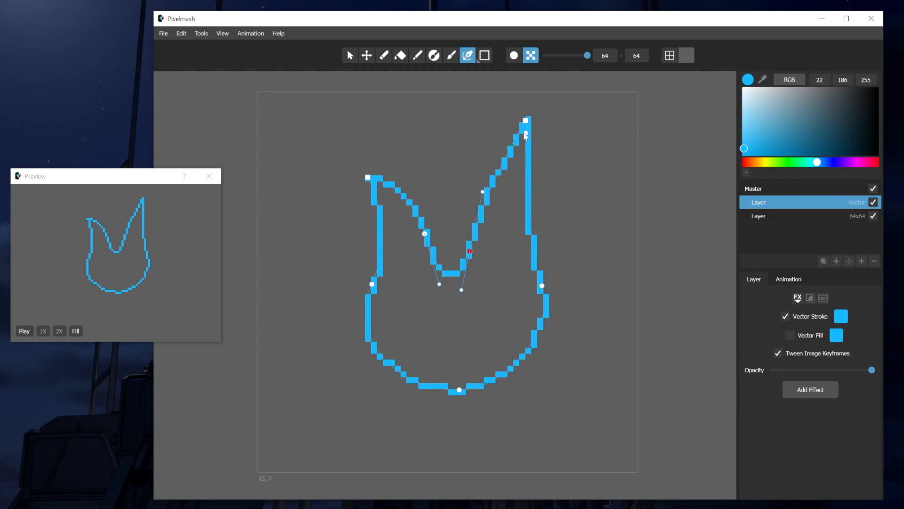
drag(525, 121, 533, 157)
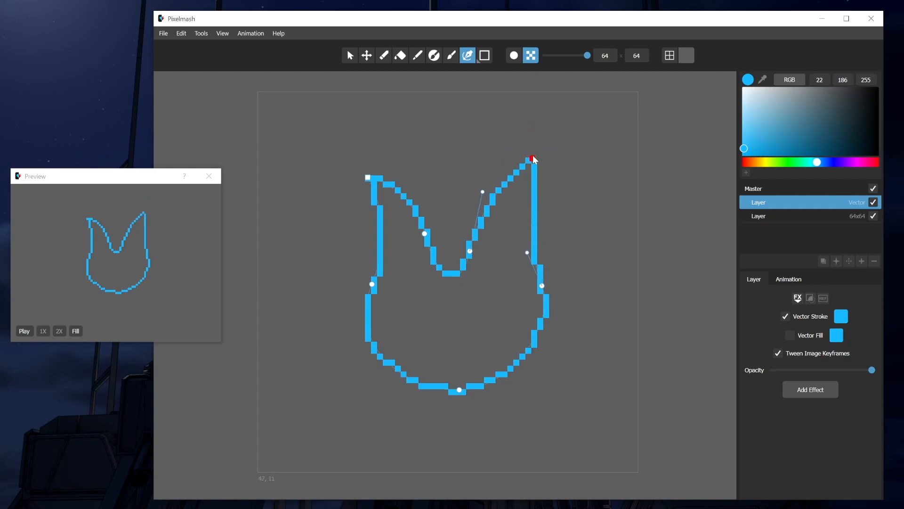
right_click(533, 156)
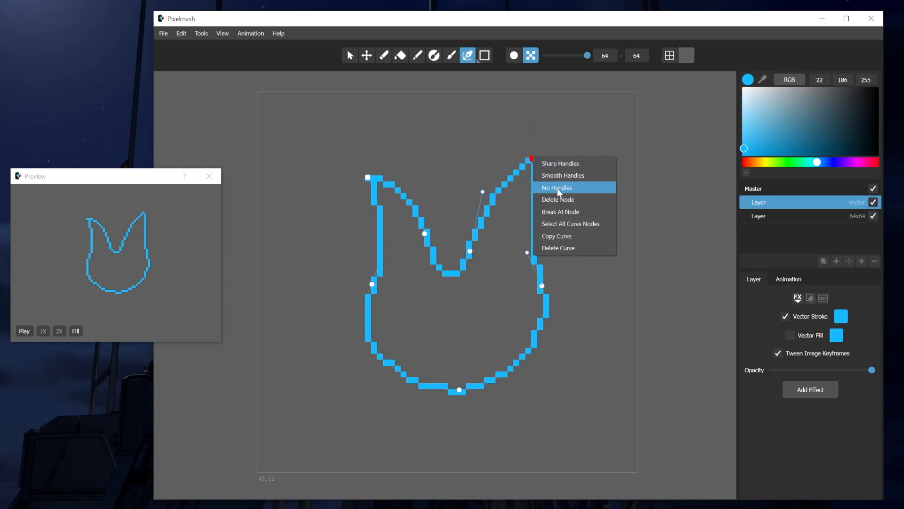
click(554, 141)
drag(531, 159, 553, 167)
- Give the right tip node sharp handles and move each handle independently to bend both sides outward
right_click(553, 167)
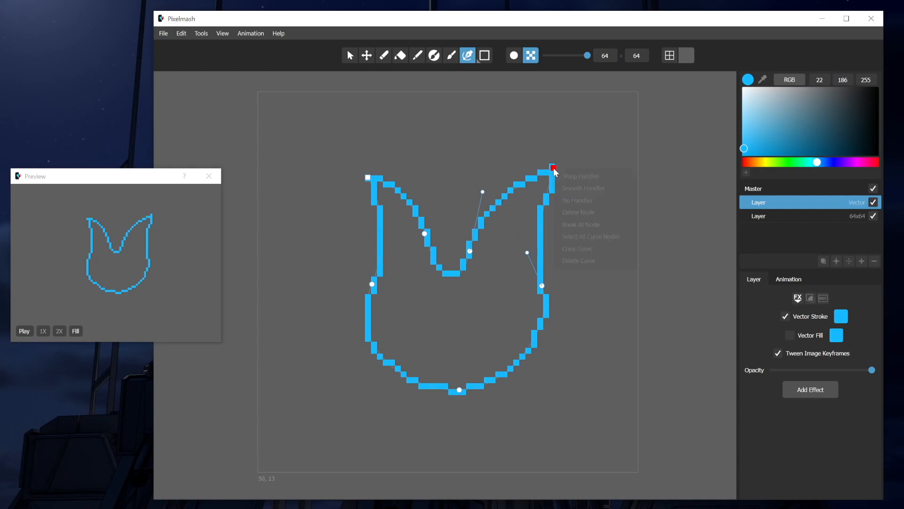
click(578, 176)
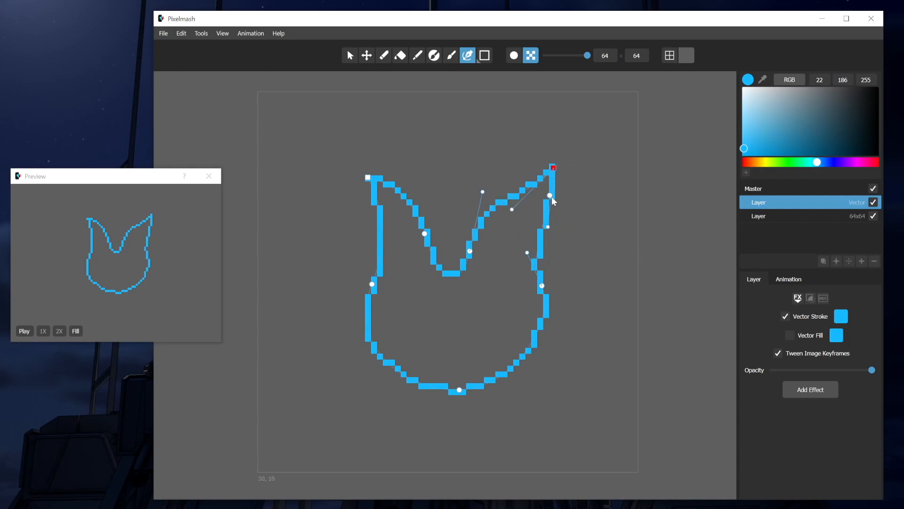
drag(511, 212, 496, 181)
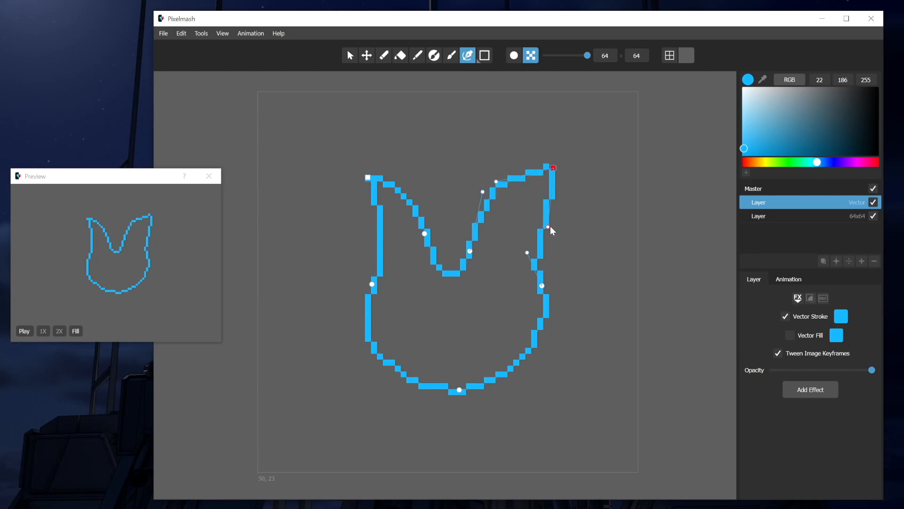
drag(547, 227, 577, 228)
- Switch the right tip node to smooth handles and adjust them to round off the tip
right_click(555, 166)
click(568, 185)
drag(610, 200, 590, 196)
mouse_move(506, 133)
mouse_down()
mouse_move(532, 145)
mouse_move(518, 147)
mouse_move(530, 134)
mouse_move(506, 143)
mouse_move(514, 138)
mouse_up()
- Set the right tip node to No Handles, and check its remaining node options
right_click(553, 167)
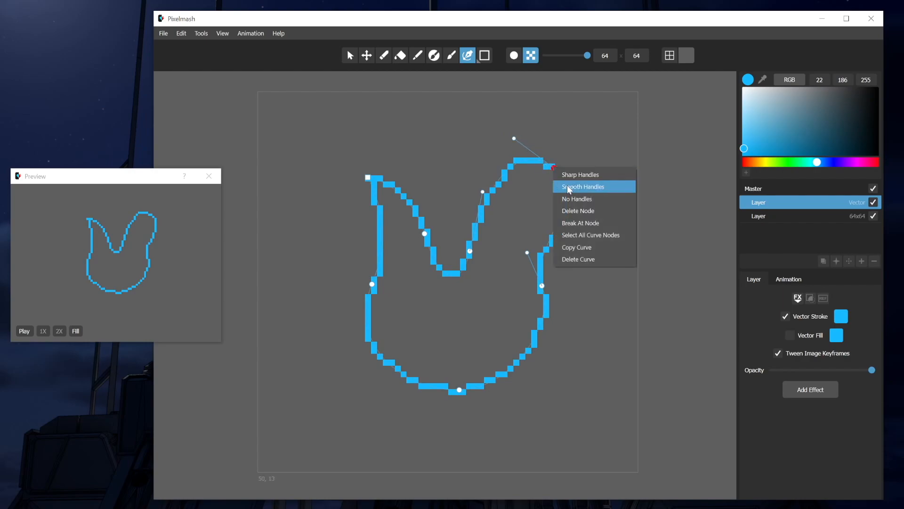
click(571, 196)
right_click(555, 167)
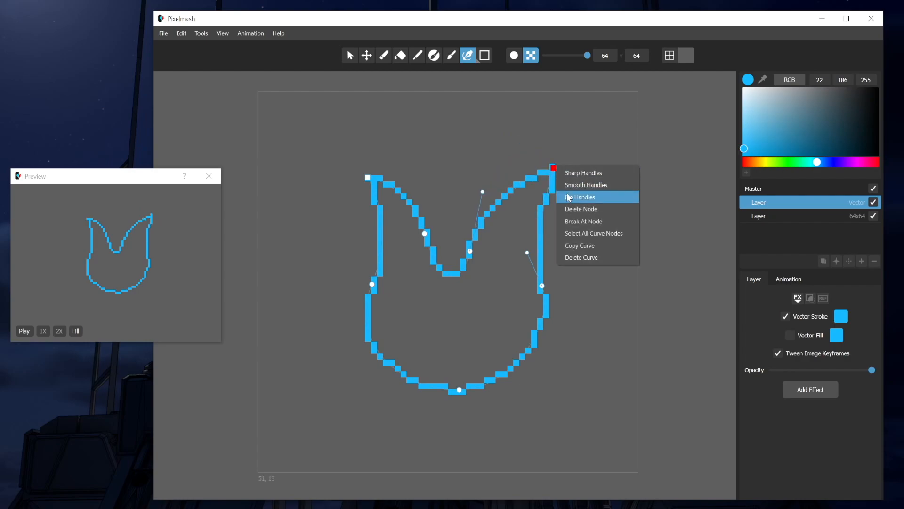
click(581, 223)
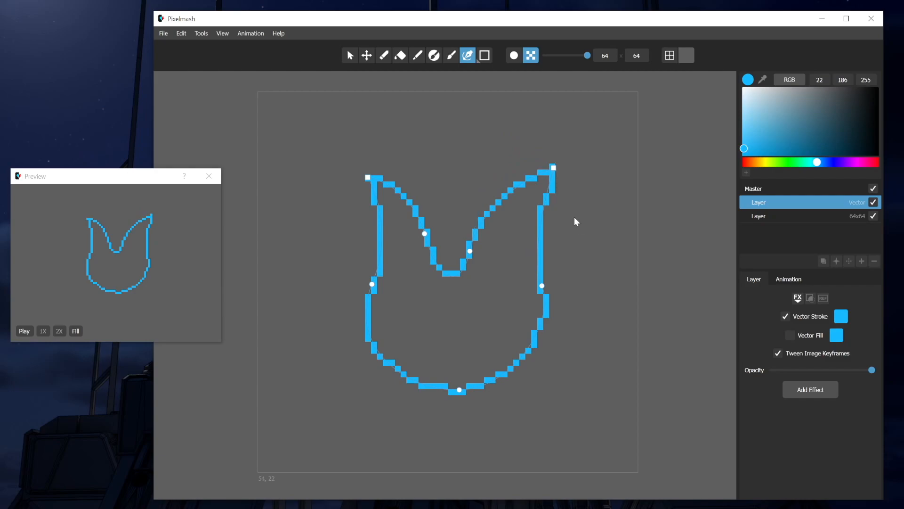
- Undo the stray edit at the right tip and shift that tip node slightly inward
drag(550, 172, 501, 142)
key(ctrl+z)
mouse_move(556, 169)
mouse_down()
mouse_move(563, 175)
mouse_move(545, 170)
mouse_up()
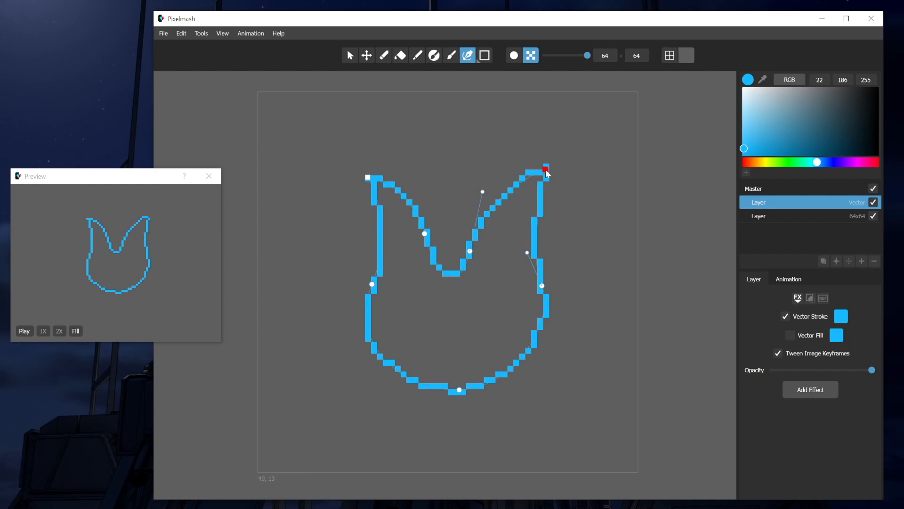
- Select all nodes of the curve to shift the whole outline slightly to the right, and raise its right tip node
right_click(545, 169)
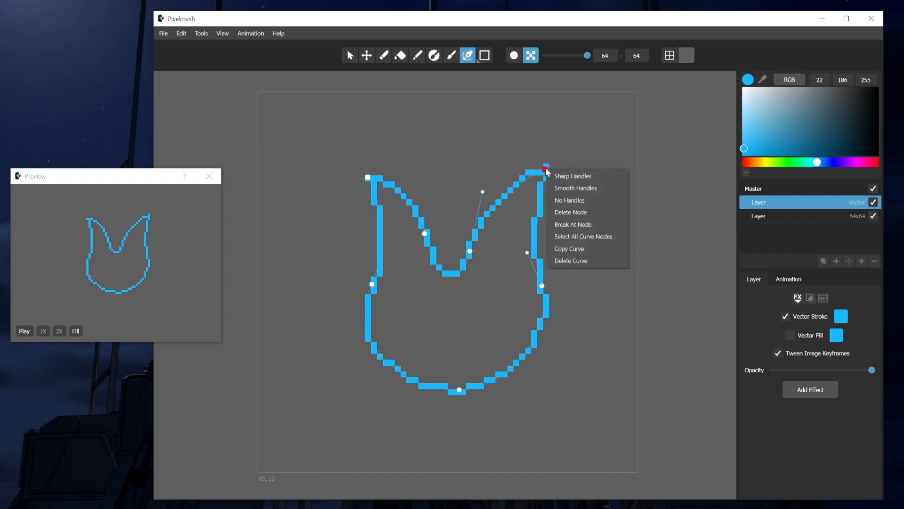
click(575, 236)
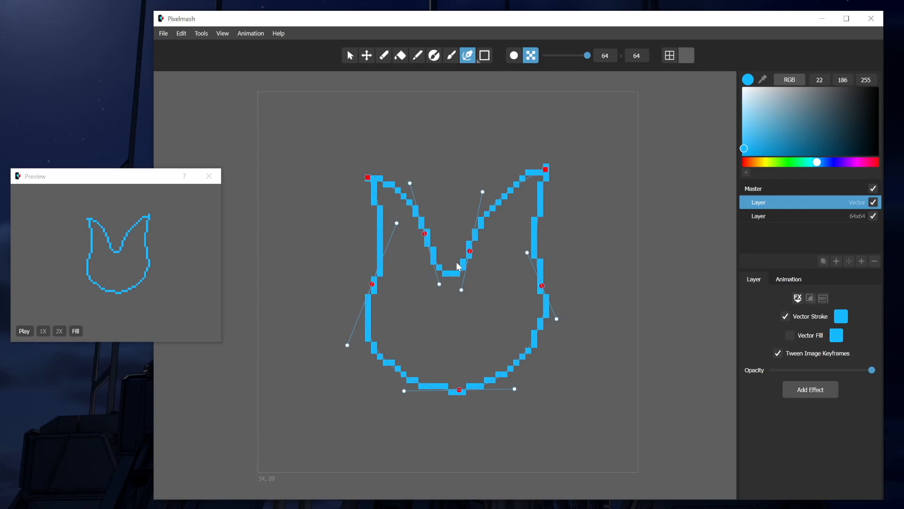
mouse_move(471, 255)
mouse_down()
mouse_move(492, 256)
mouse_move(479, 254)
mouse_up()
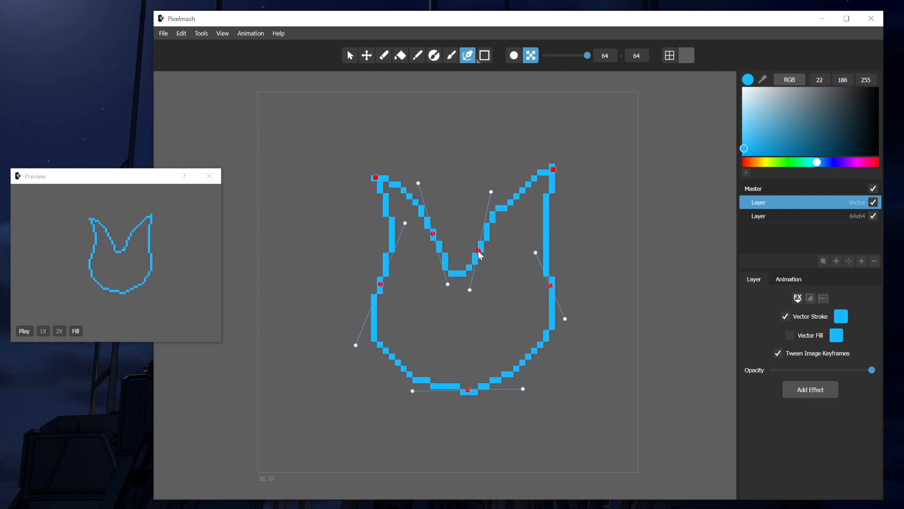
drag(553, 179, 544, 156)
click(553, 169)
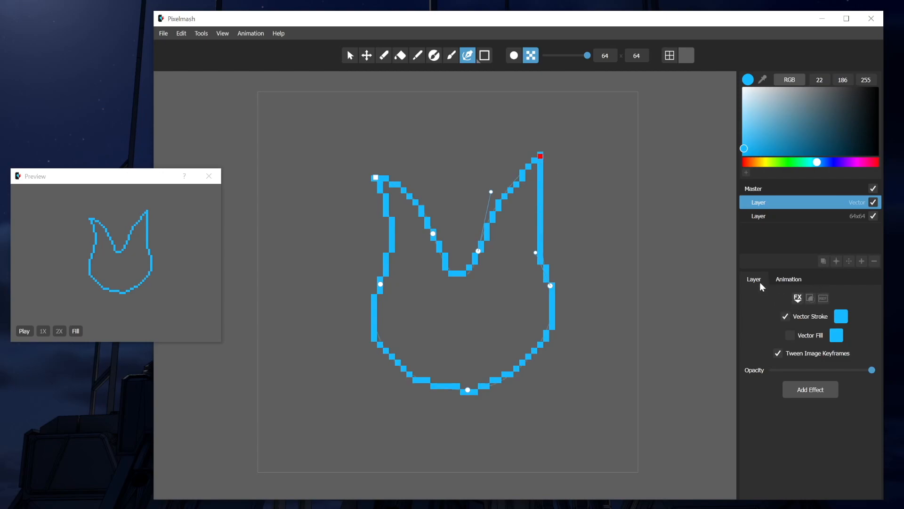
- Turn off Vector Stroke and turn on Vector Fill for the flame's vector layer
click(783, 316)
click(790, 335)
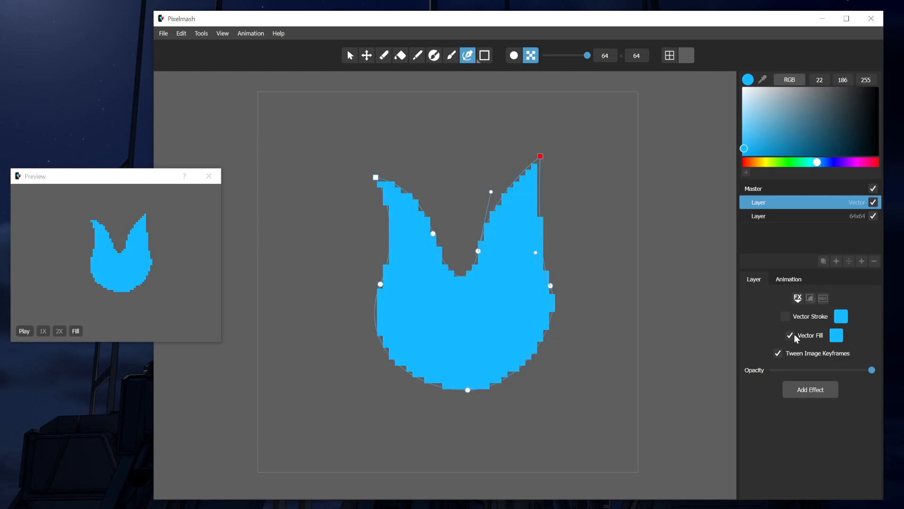
- Check the Vector Stroke option, leaving it off, and set the Vector Fill colour to orange, RGB 255, 163, 0
click(789, 315)
click(788, 315)
click(836, 335)
mouse_move(612, 428)
mouse_down()
mouse_move(599, 429)
mouse_move(609, 424)
mouse_move(610, 432)
mouse_up()
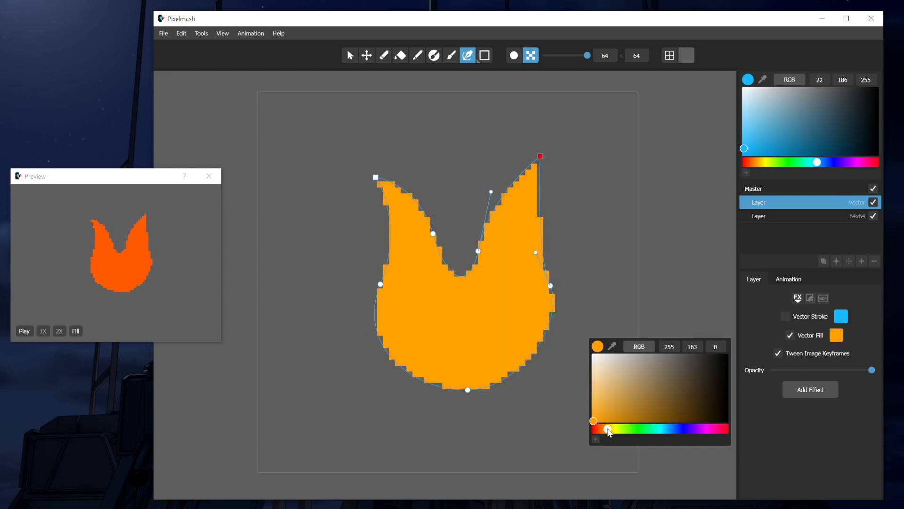
click(670, 287)
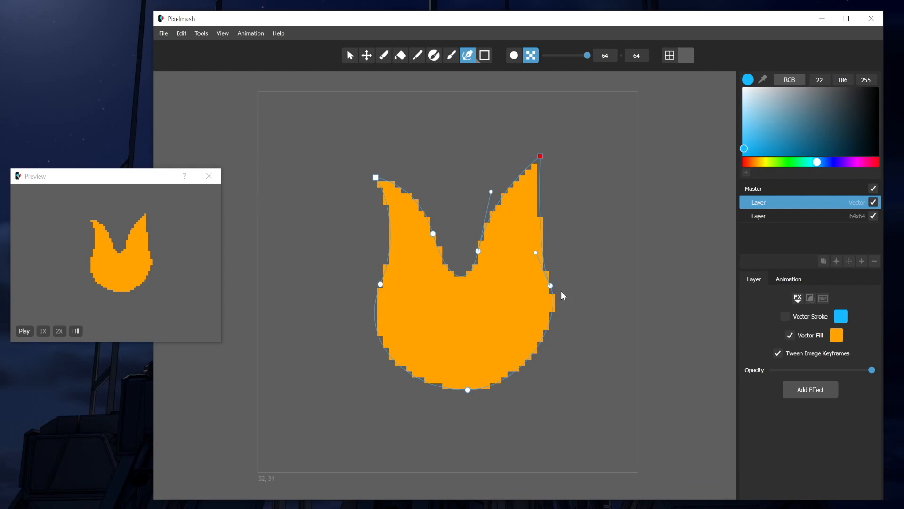
- Lower the flame's right side node, steepen its upper handle, and shift the right tongue's inner node slightly right
mouse_move(549, 286)
mouse_down()
mouse_move(554, 302)
mouse_move(539, 308)
mouse_move(541, 300)
mouse_up()
drag(525, 267, 514, 237)
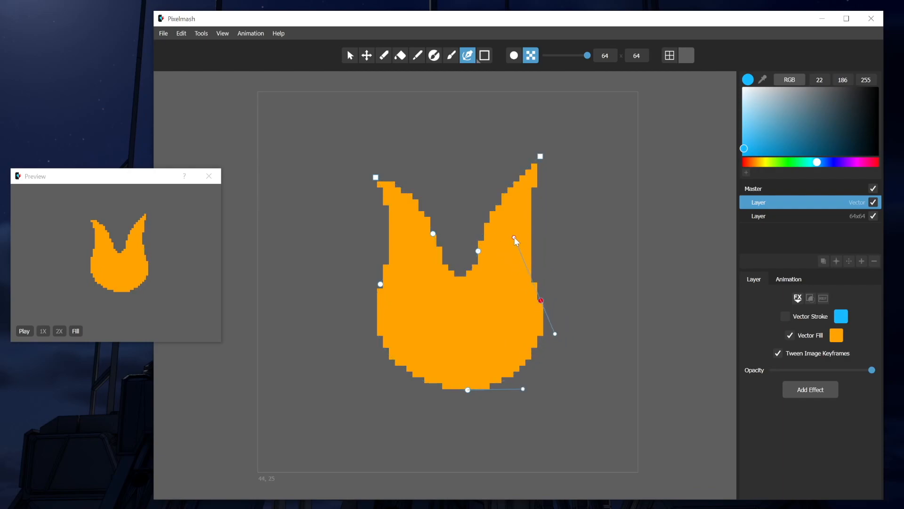
mouse_move(542, 303)
mouse_down()
mouse_move(570, 283)
mouse_move(533, 305)
mouse_move(555, 302)
mouse_up()
double_click(478, 251)
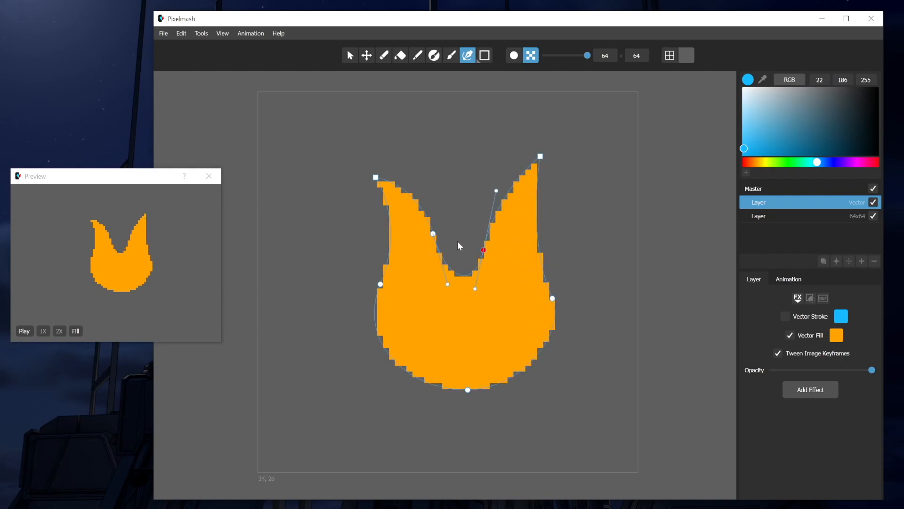
- Shift the left tongue's inner node slightly right, and move the flame's left side node slightly inward and down
double_click(433, 234)
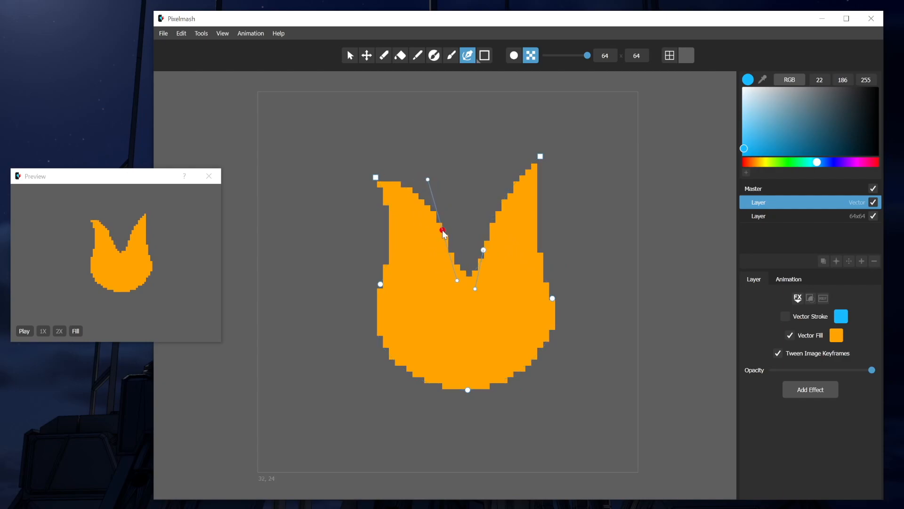
drag(436, 232, 436, 230)
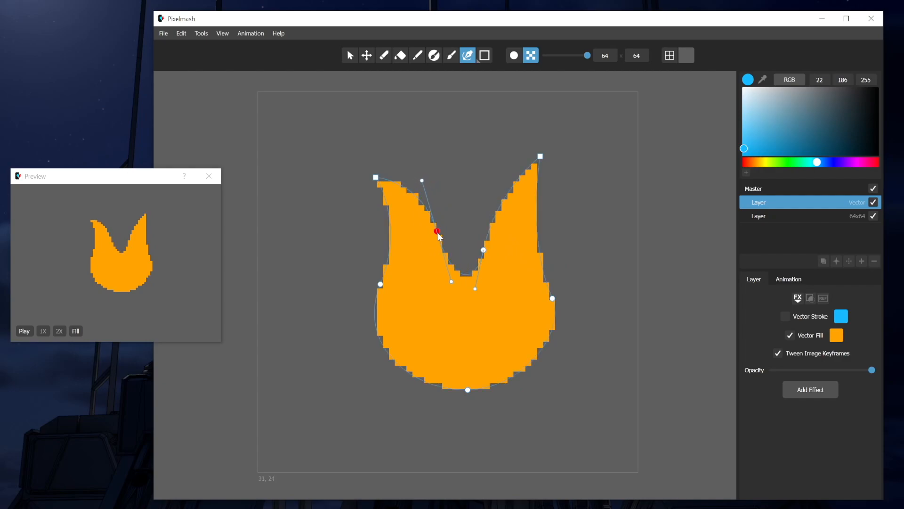
double_click(380, 284)
drag(381, 284, 385, 290)
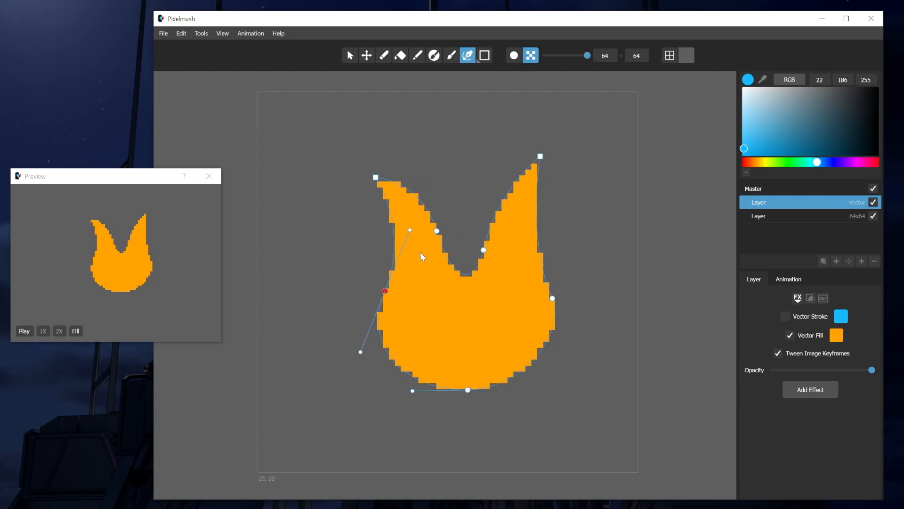
- Extend the layer's animation to five frames at 0.15 seconds per frame
click(786, 279)
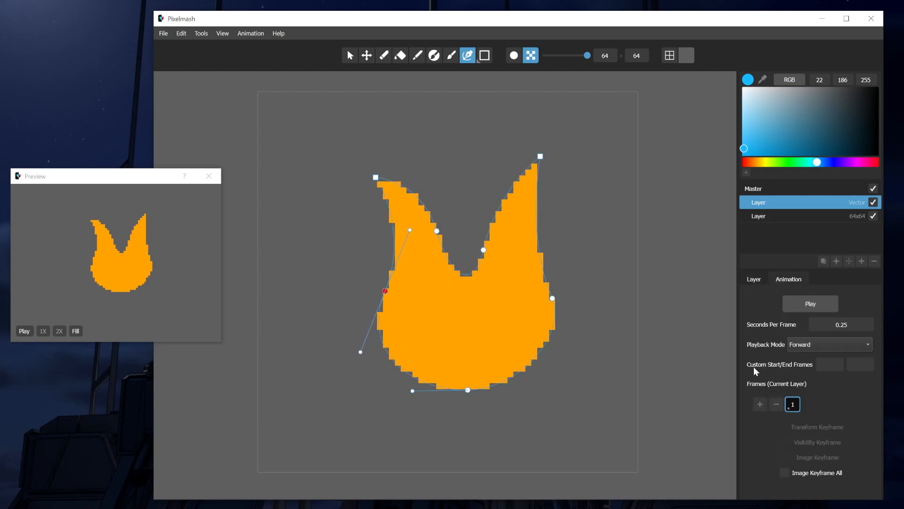
click(755, 400)
click(756, 401)
click(756, 401)
click(756, 400)
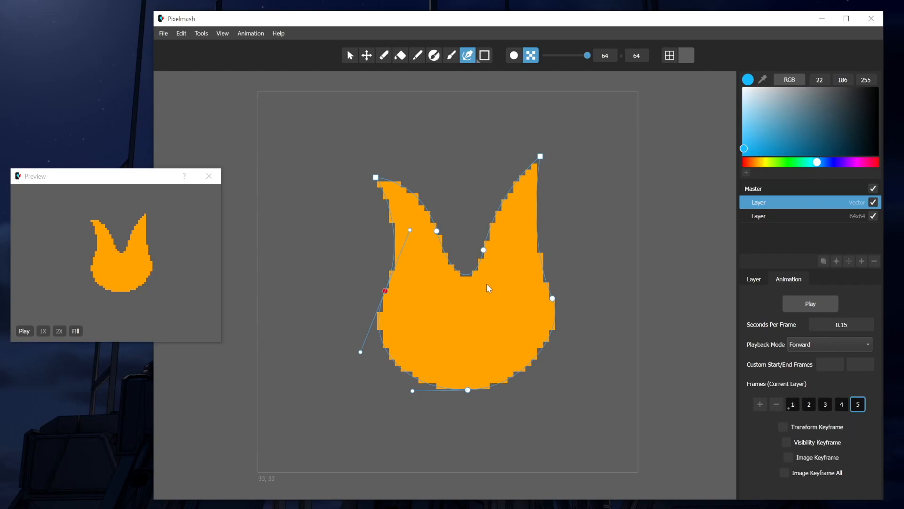
- On frame 5, nudge the flame's right side node slightly down and compare the frame with frame 1
drag(552, 299, 552, 307)
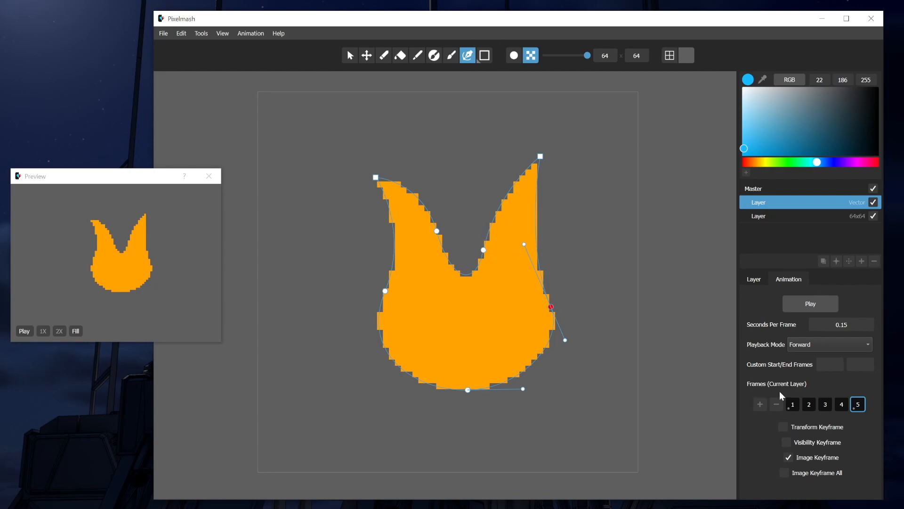
click(794, 405)
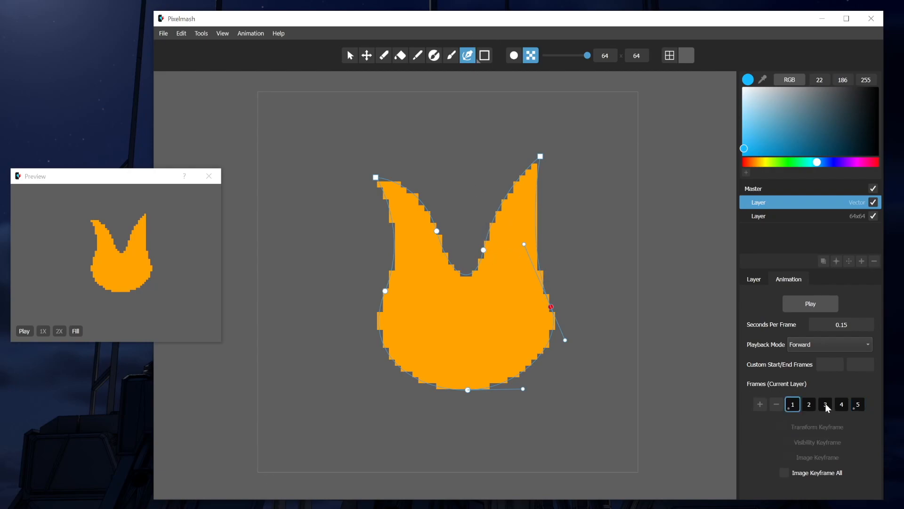
click(859, 405)
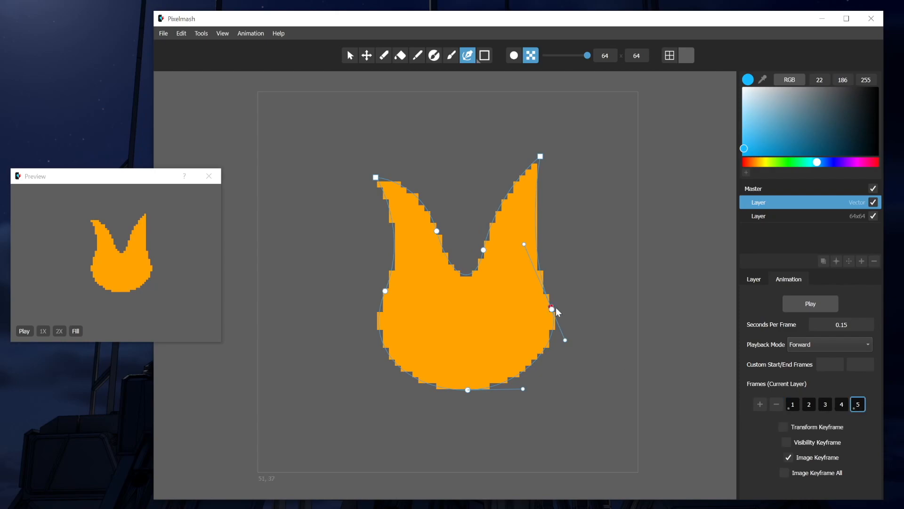
- On frame 5, pull the right side node outward, shift the right tongue right and down, and lower the left tip outward and the left side node
drag(556, 309, 584, 300)
drag(544, 158, 553, 178)
drag(482, 257, 503, 269)
drag(375, 178, 349, 202)
drag(386, 291, 383, 308)
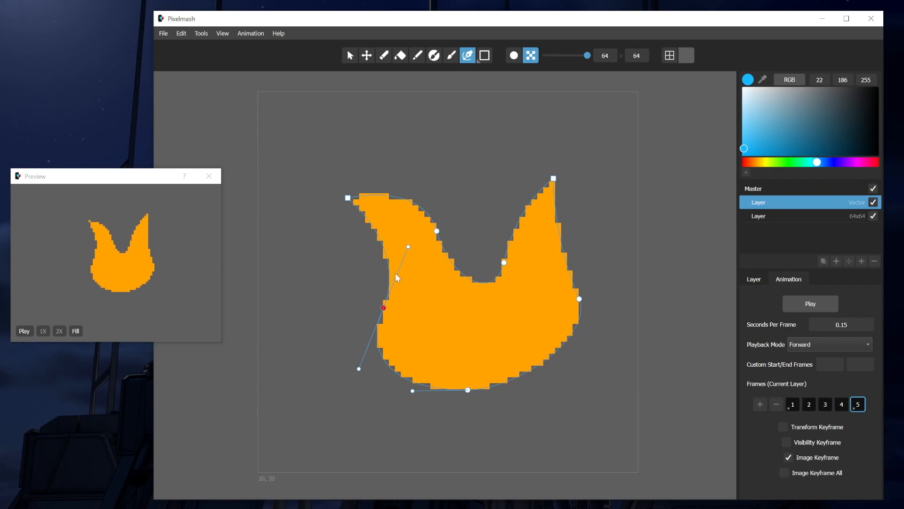
- Compare frame 1 with frame 5, and on frame 5 shift the left tongue's inner node slightly right and down
click(794, 407)
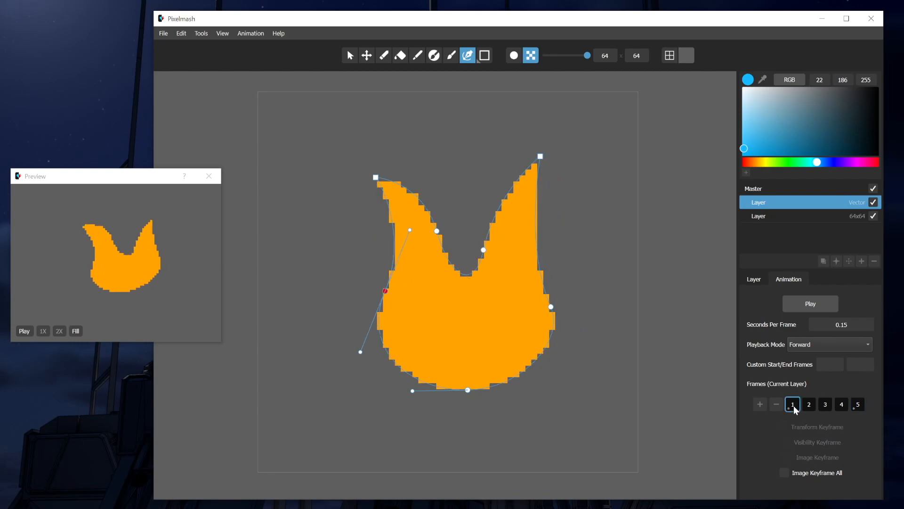
click(858, 404)
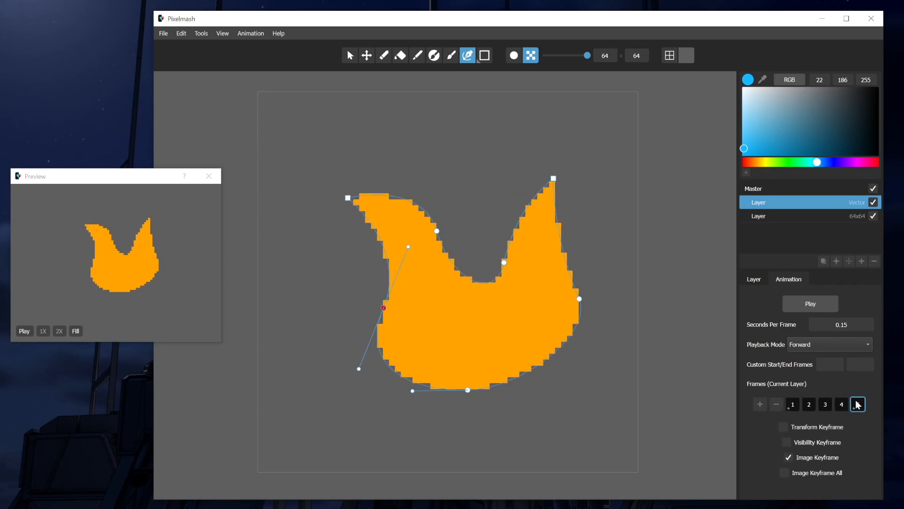
click(438, 231)
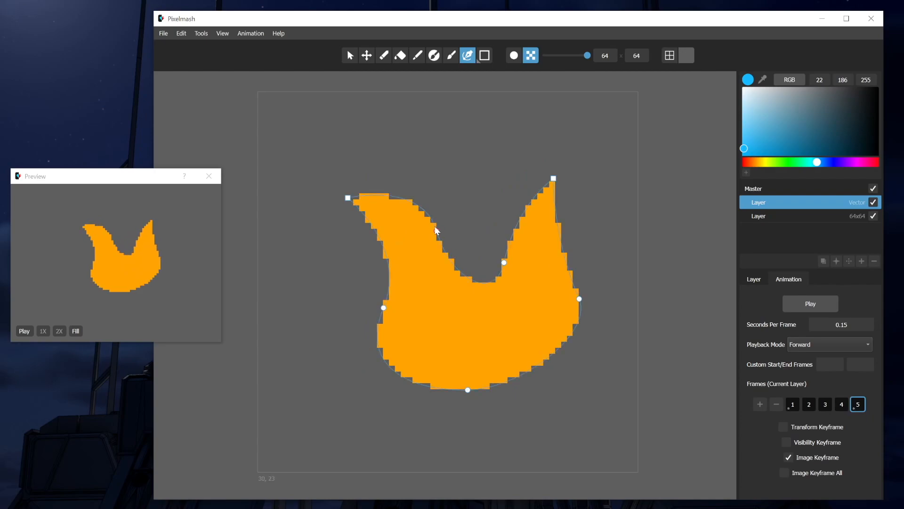
click(444, 237)
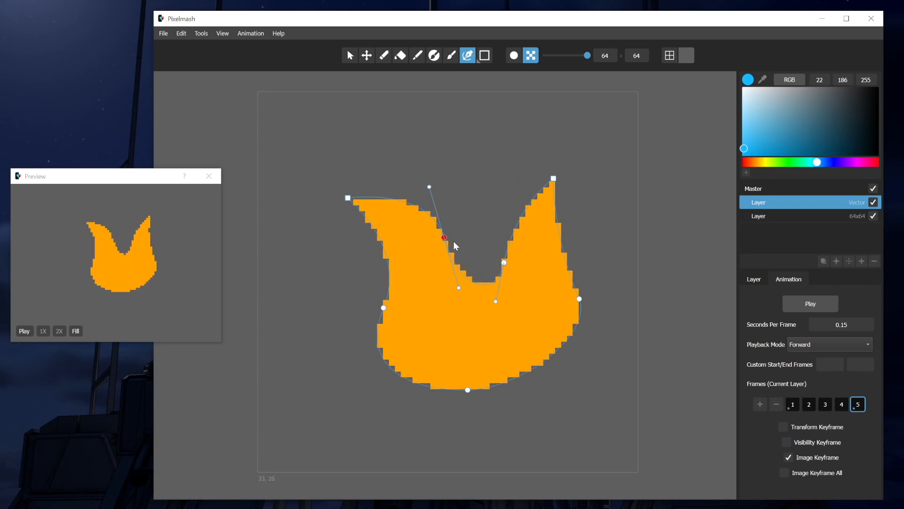
- Step back and forth through frames 1 to 5 to examine the tweened flame shapes between the keyframes
click(836, 400)
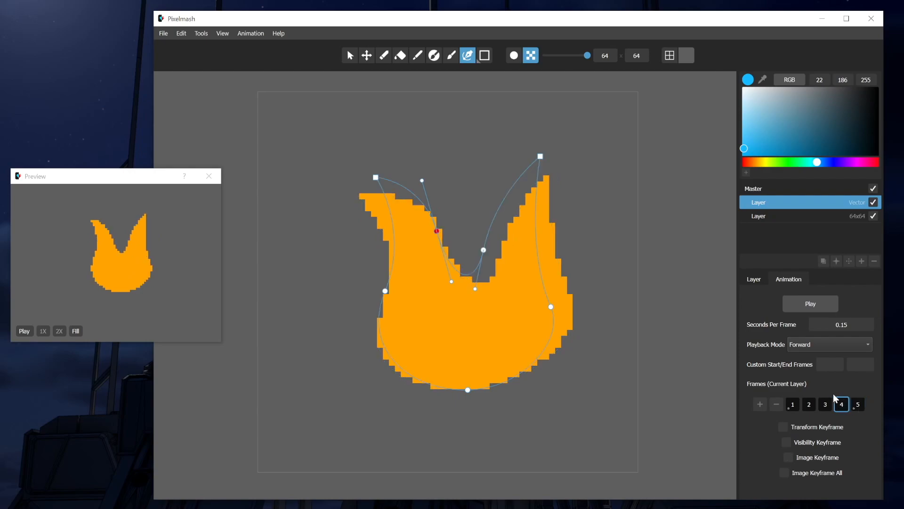
click(825, 404)
click(793, 404)
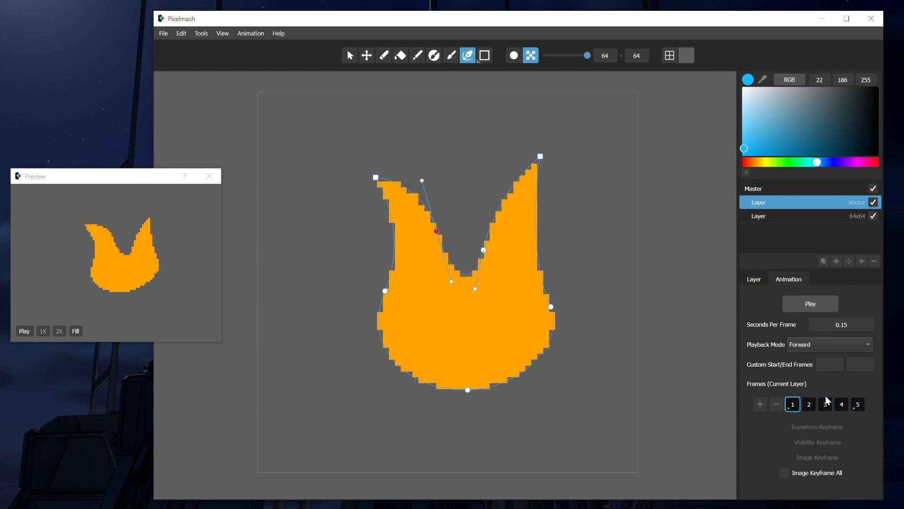
key(Left)
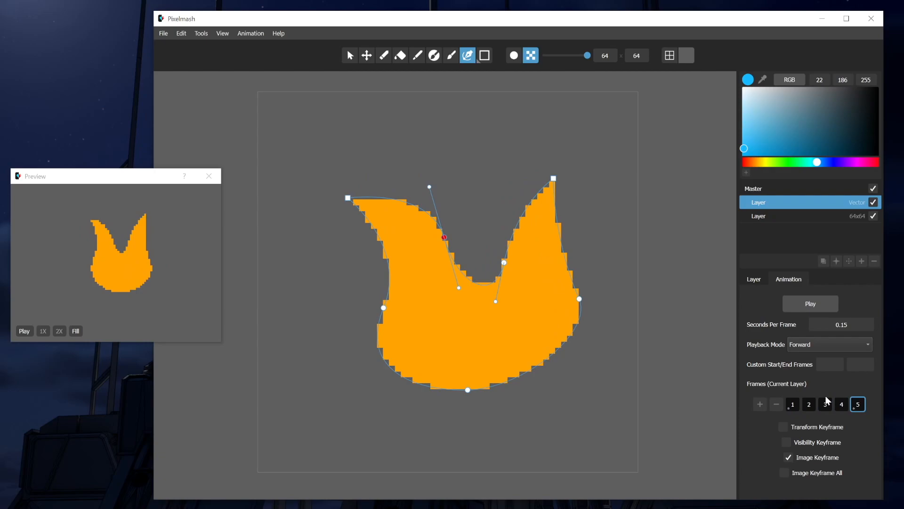
key(Left)
key(Left)
key(Left)
key(Left)
click(825, 404)
key(Left)
key(Left)
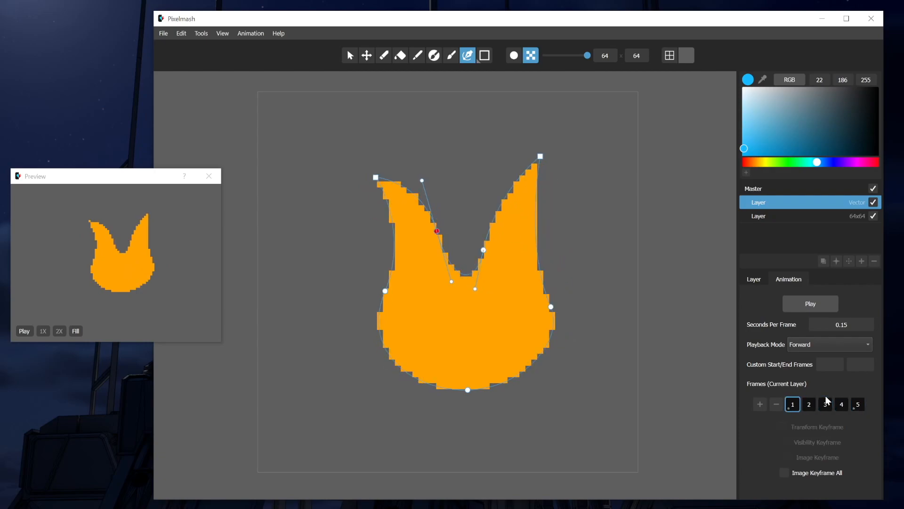
key(Right)
key(Right)
key(Left)
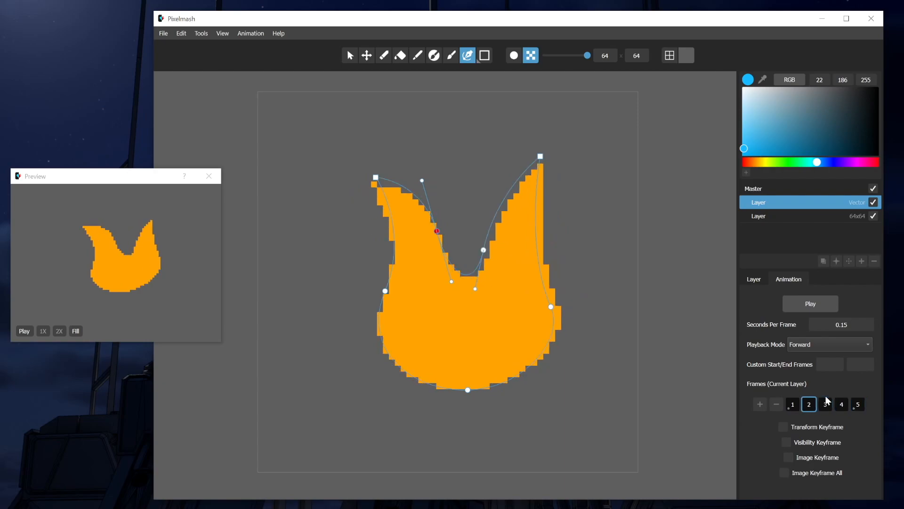
- Turn off Tween Image Keyframes for the flame layer, and check frames 2, 3 and 5
click(754, 279)
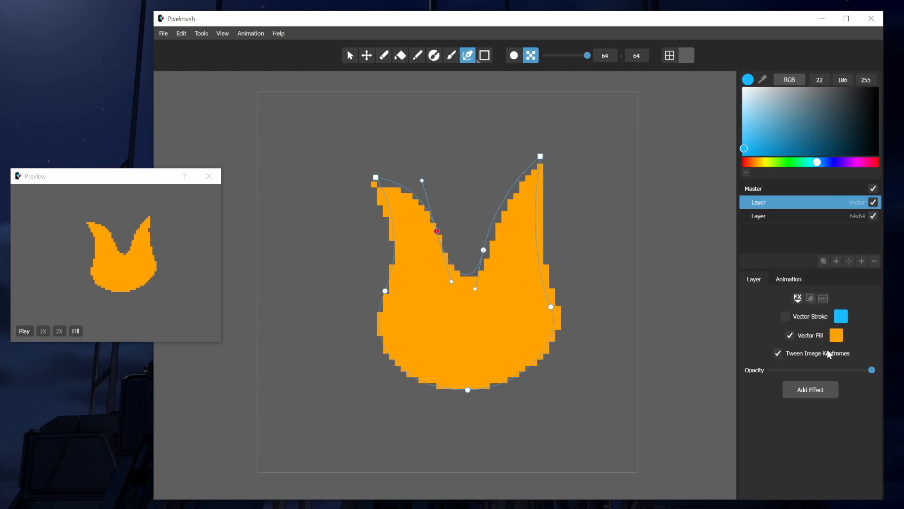
click(801, 353)
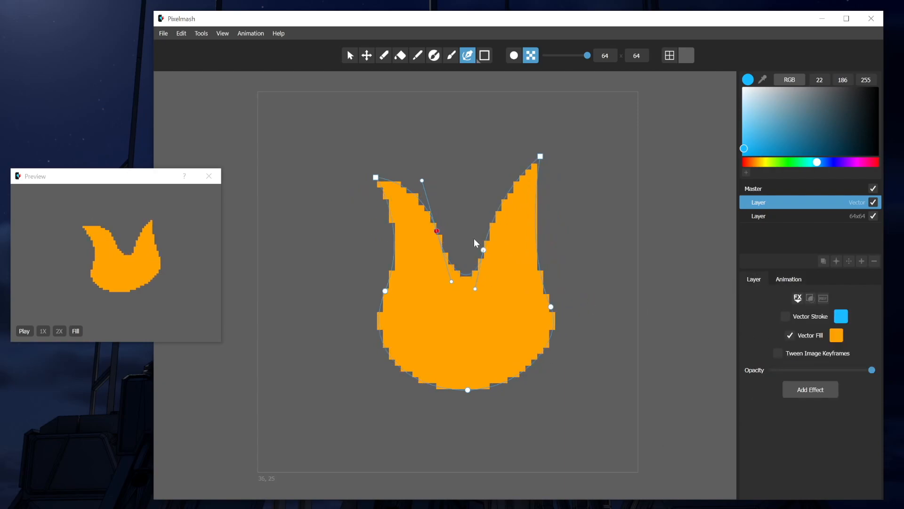
click(778, 279)
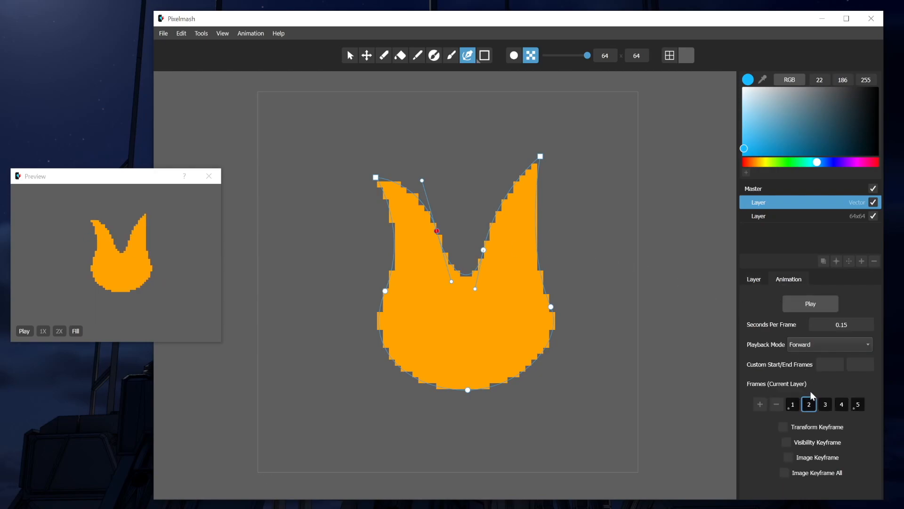
click(825, 405)
click(854, 405)
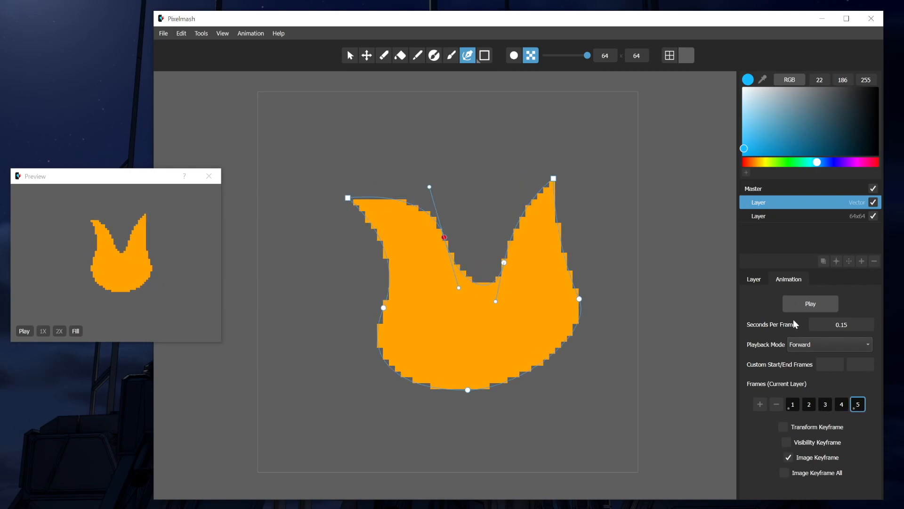
- Turn Tween Image Keyframes back on, and set the animation's playback mode to Boomerang
click(754, 279)
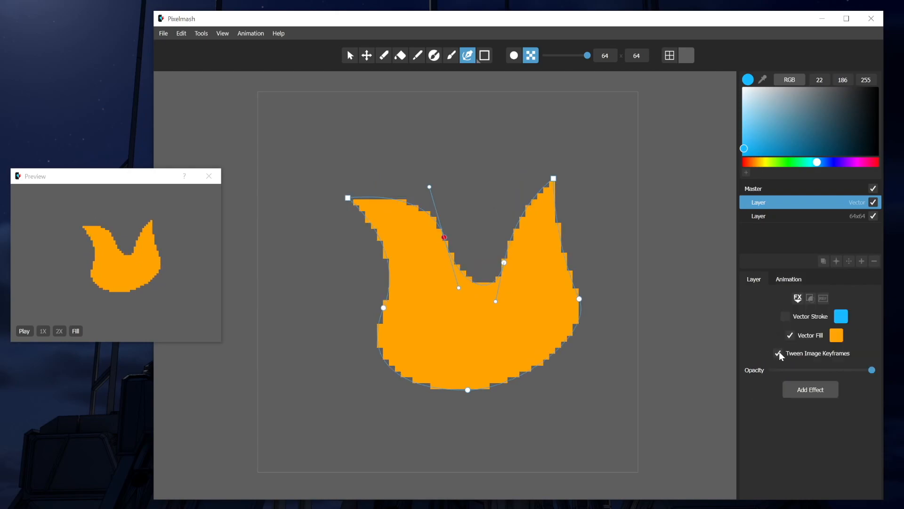
click(788, 279)
click(824, 345)
click(815, 353)
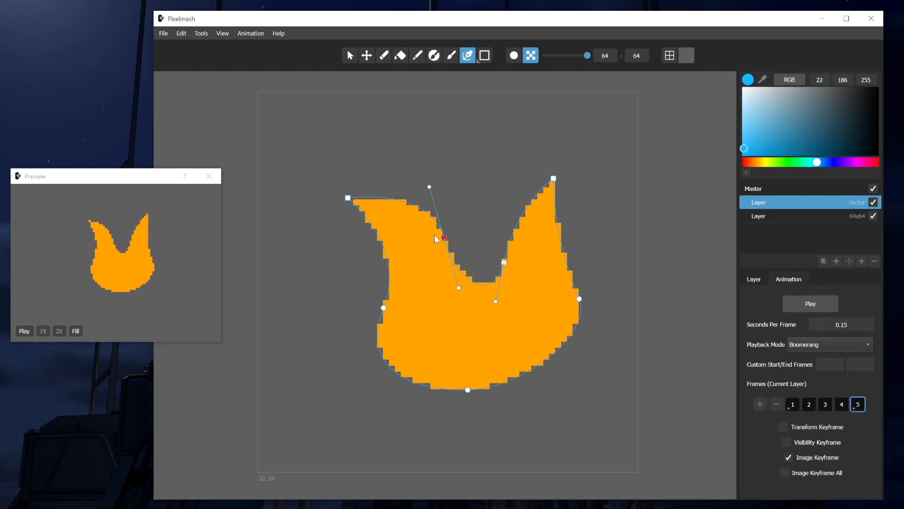
- On frame 1, reshape the left tongue shorter and lower using its nodes and handles, and shift the right tongue's inner node and tip up and left
click(793, 404)
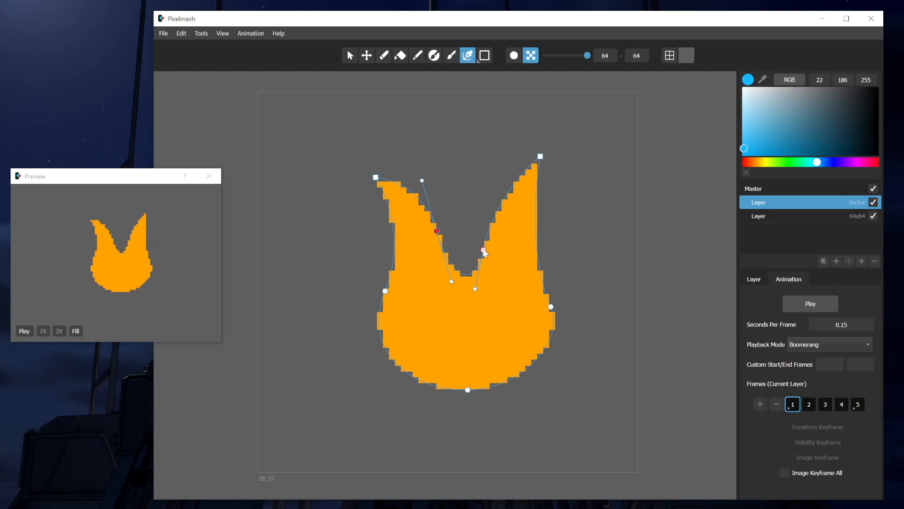
click(858, 405)
click(793, 404)
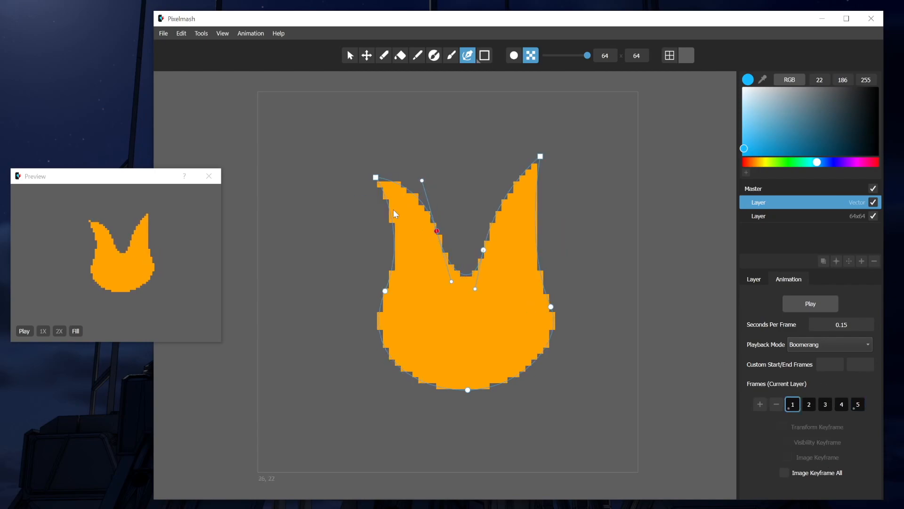
drag(376, 178, 376, 222)
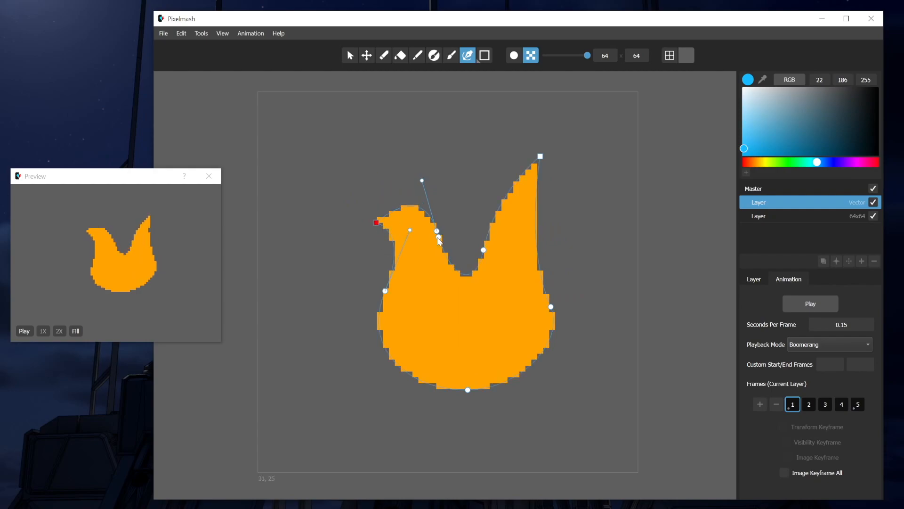
drag(437, 233, 433, 291)
drag(448, 341, 444, 291)
drag(385, 291, 396, 317)
drag(368, 377, 380, 357)
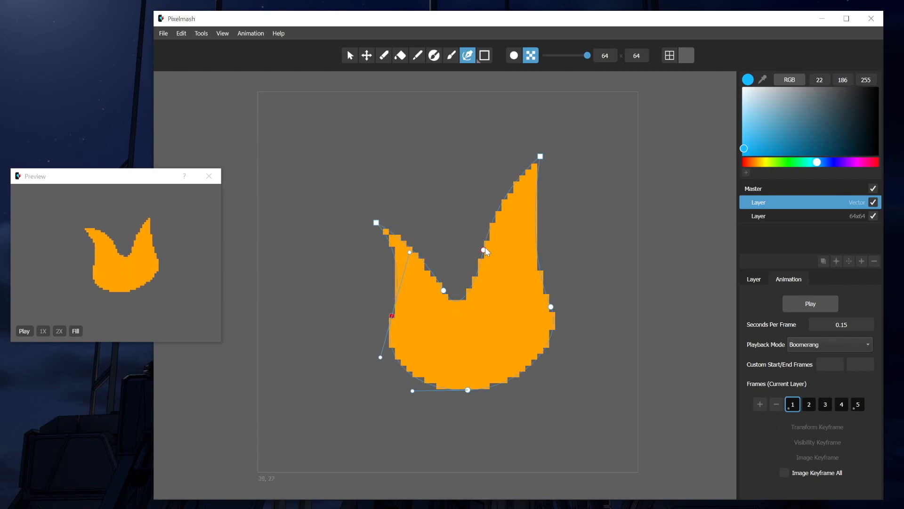
drag(484, 250, 463, 224)
drag(540, 158, 514, 136)
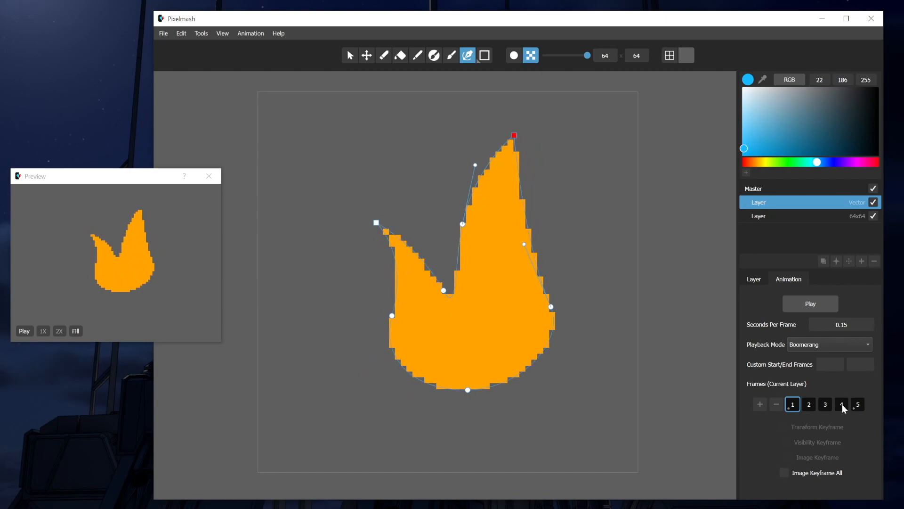
- On frame 5, move the left tip up and right, and reposition the left tongue's inner and side nodes for a more upright tongue
click(858, 405)
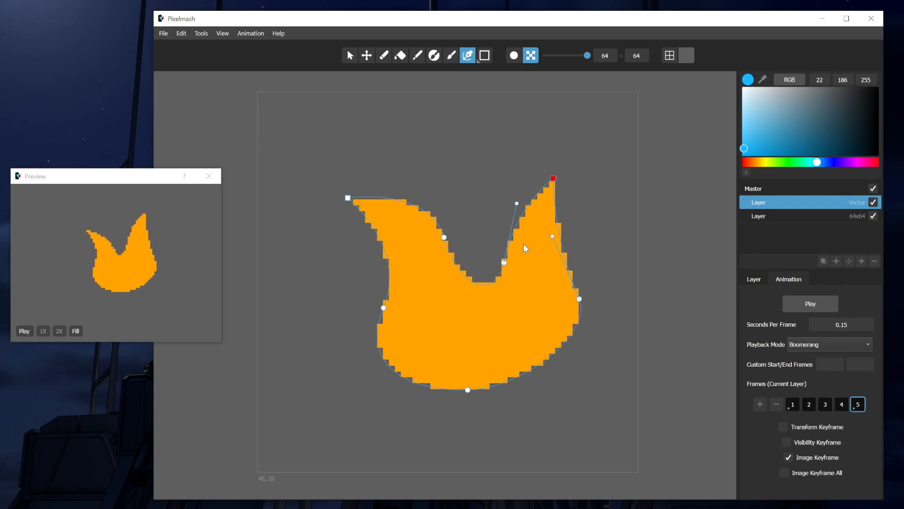
drag(347, 198, 443, 166)
drag(447, 244, 437, 268)
drag(423, 217, 467, 221)
mouse_move(440, 274)
mouse_down()
mouse_move(462, 276)
mouse_move(455, 281)
mouse_up()
drag(424, 321, 471, 246)
drag(385, 308, 390, 348)
drag(403, 286, 391, 299)
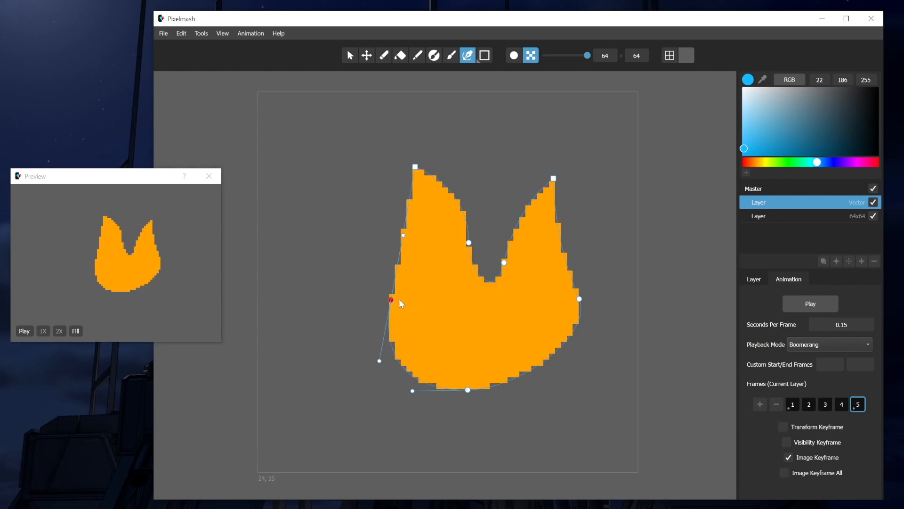
- Delete frame 4 from the flame animation, shortening it to four frames
click(840, 404)
click(776, 404)
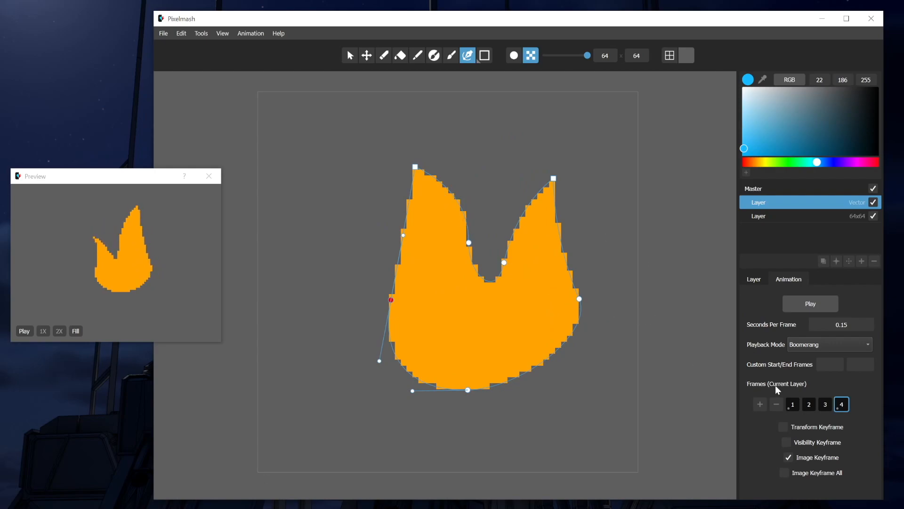
- Insert four more tweened frames after frame 3, extending the flame animation to eight frames
click(826, 405)
click(757, 406)
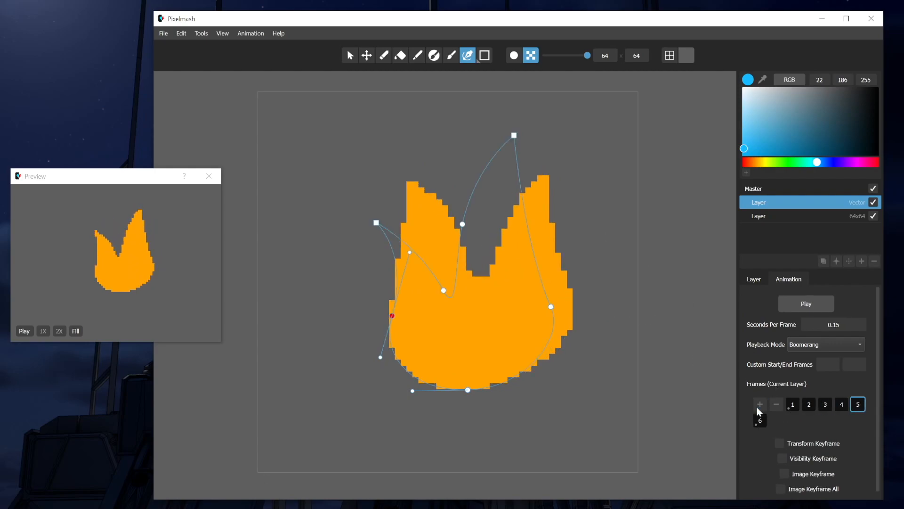
click(757, 406)
click(757, 406)
click(757, 406)
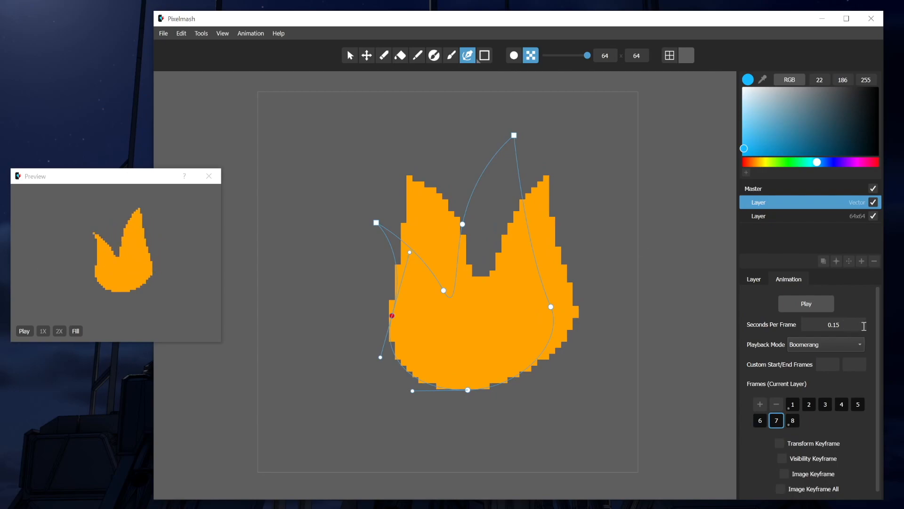
- Remove in-between frames from the flame animation until four frames remain
click(775, 405)
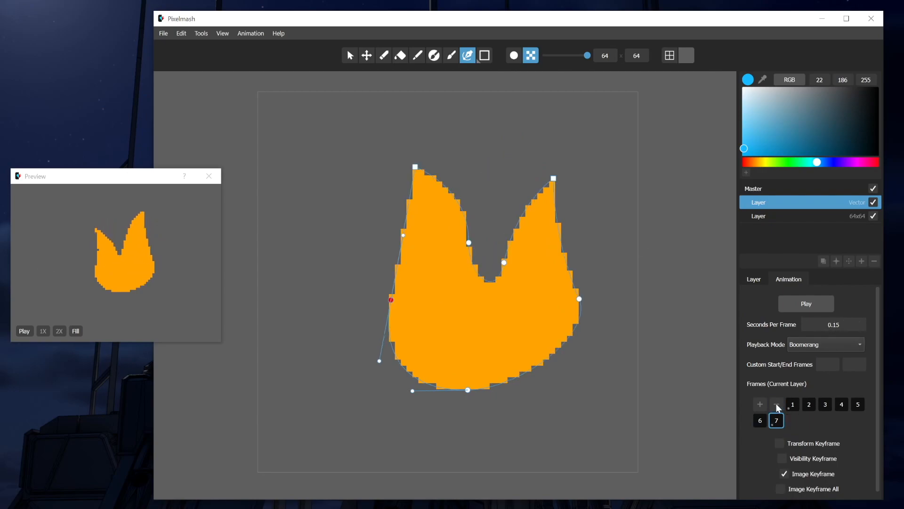
click(814, 406)
click(774, 404)
click(774, 405)
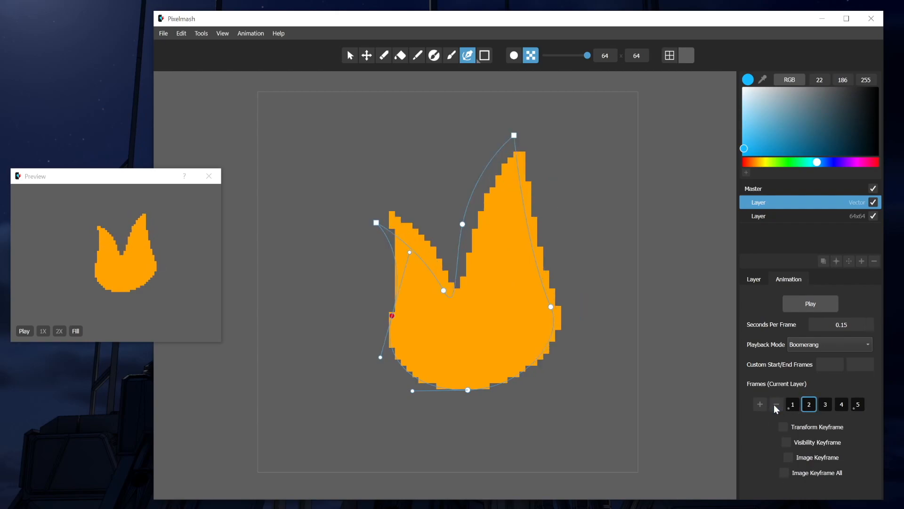
click(776, 404)
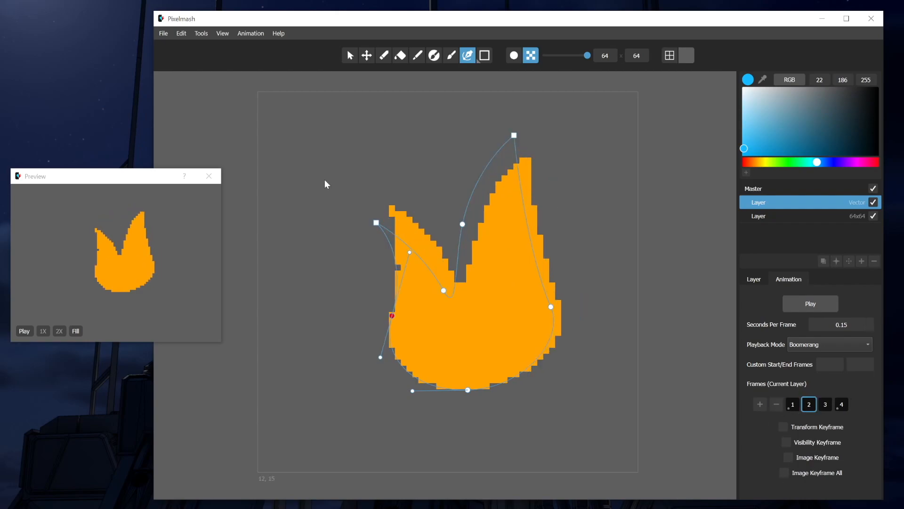
- Add a Glow effect to the flame's vector layer and set its style to Inner
click(352, 55)
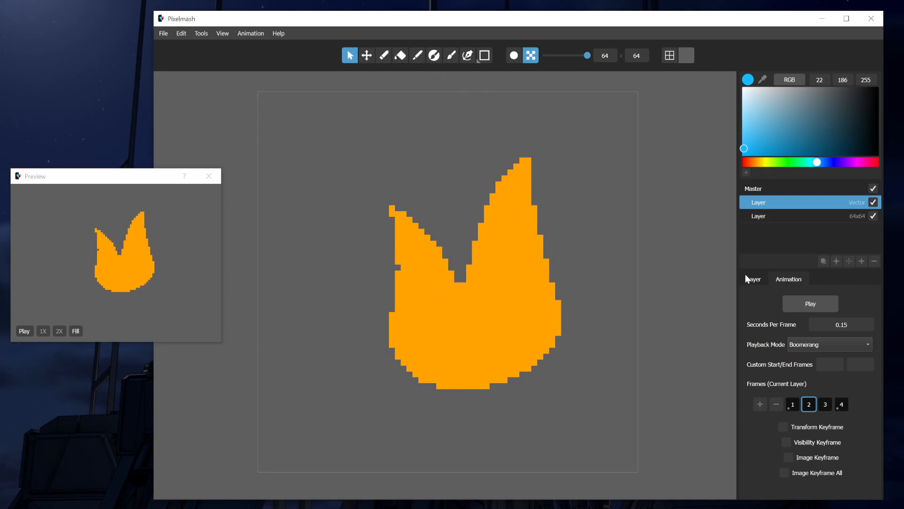
click(762, 281)
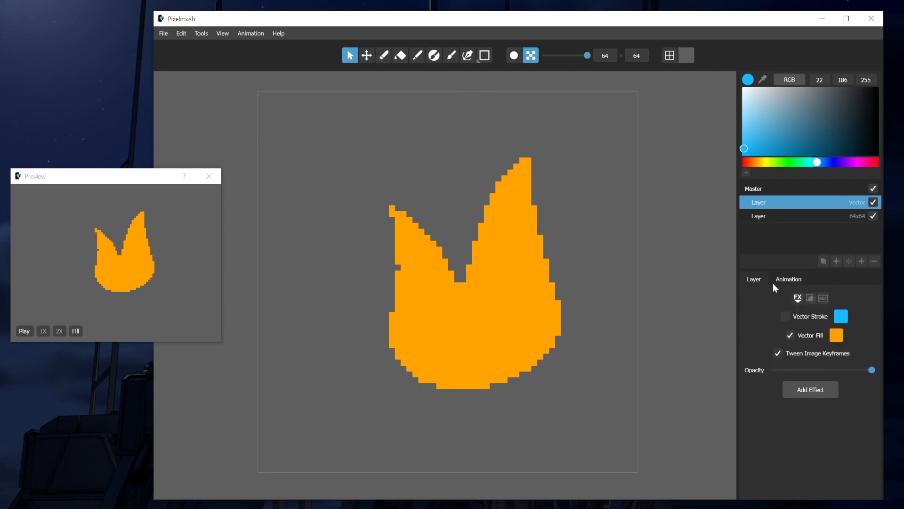
click(814, 389)
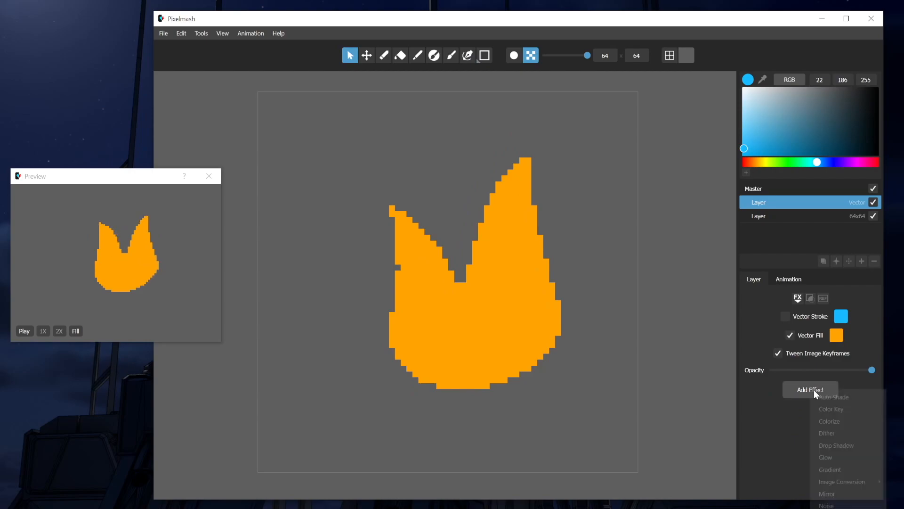
click(828, 457)
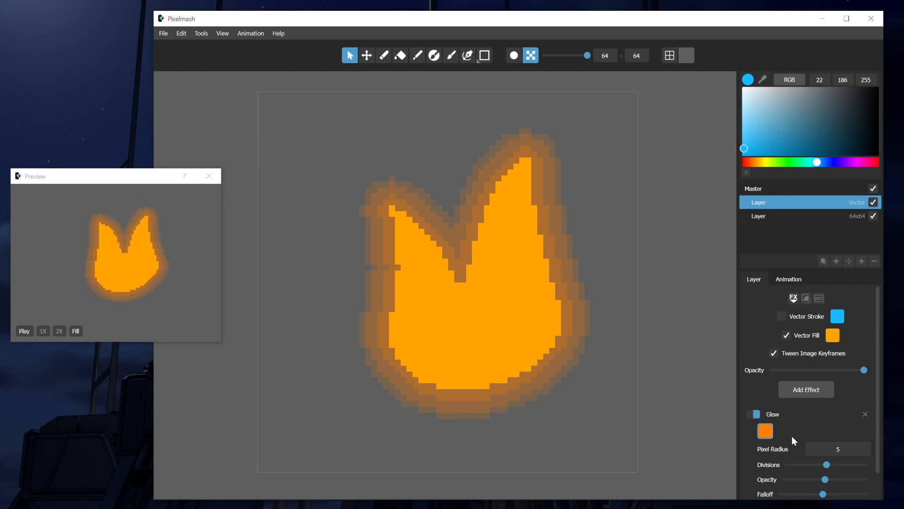
scroll(794, 433, down, 1)
click(818, 480)
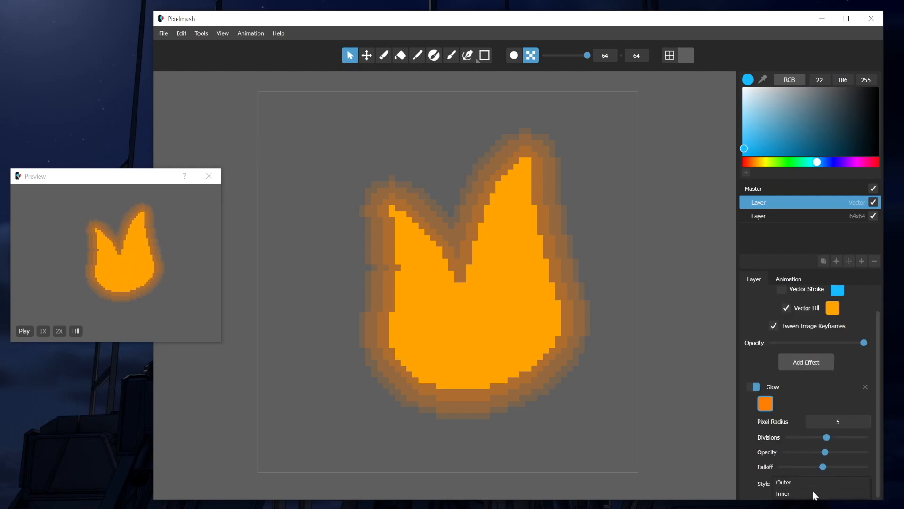
click(813, 491)
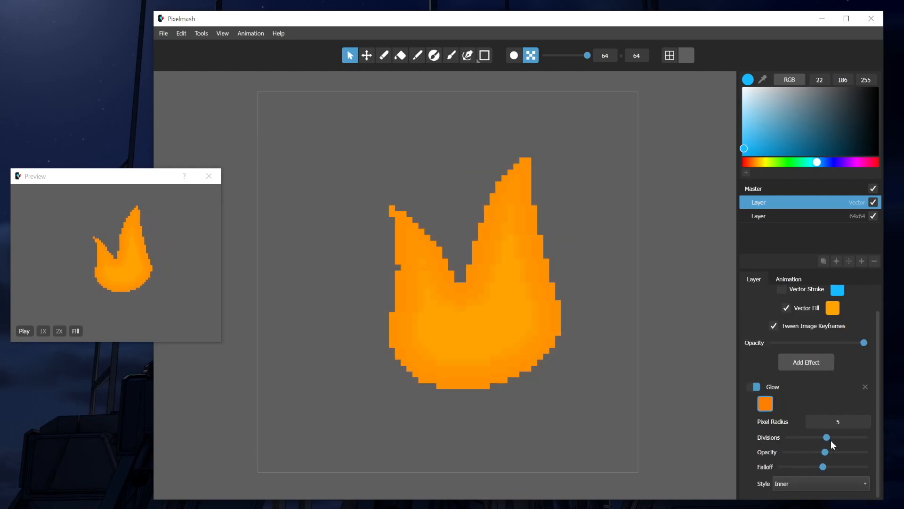
- Set the flame's glow to maximum opacity with fewer divisions and a pixel radius of 6
drag(825, 452, 884, 449)
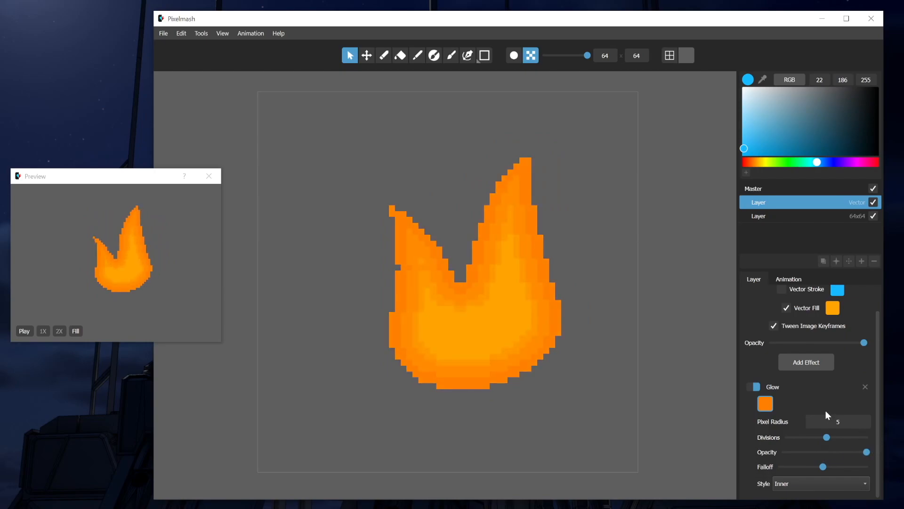
drag(827, 437, 805, 436)
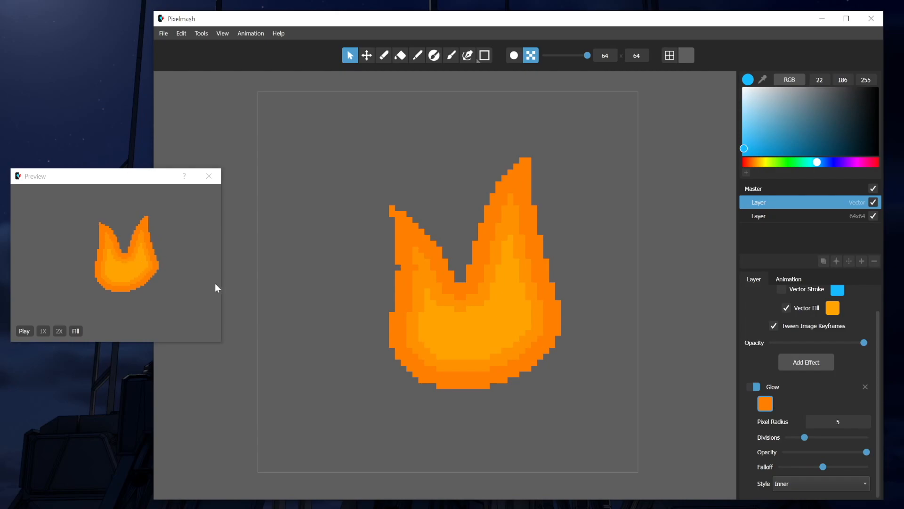
double_click(838, 421)
text(4)
key(Return)
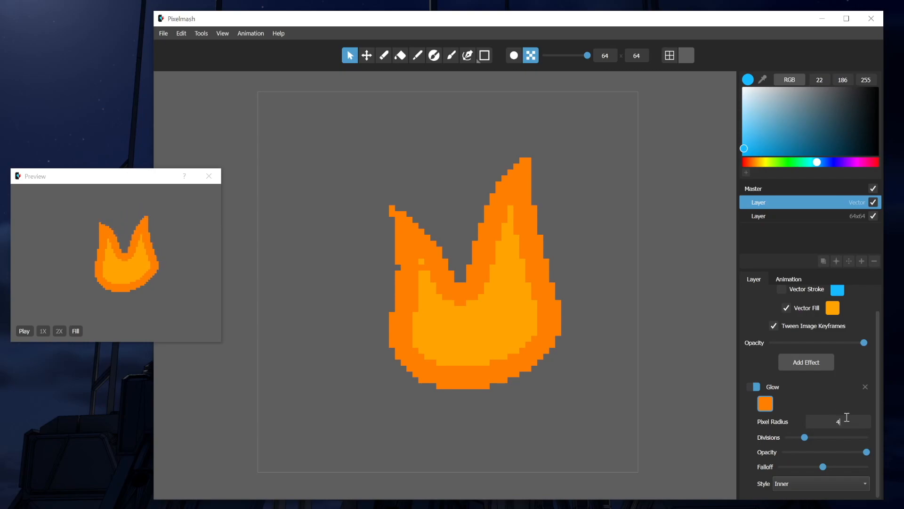
scroll(802, 416, up, 1)
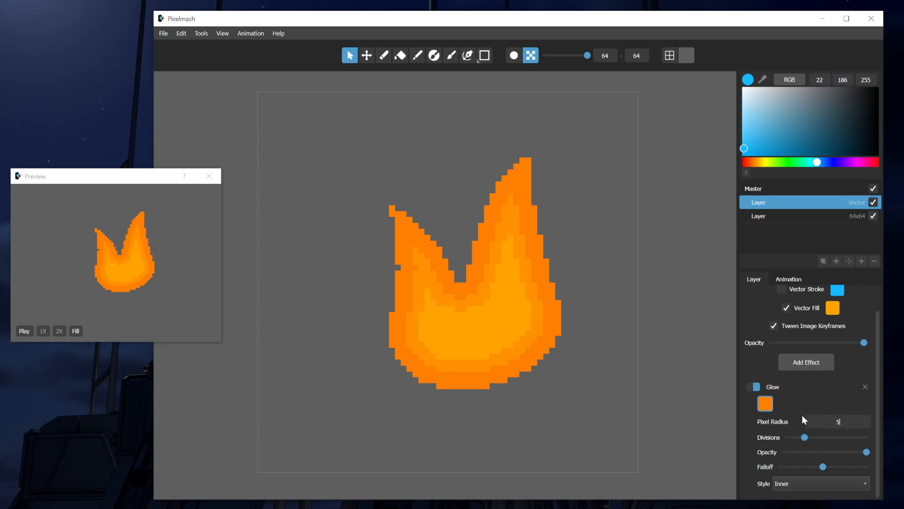
click(838, 423)
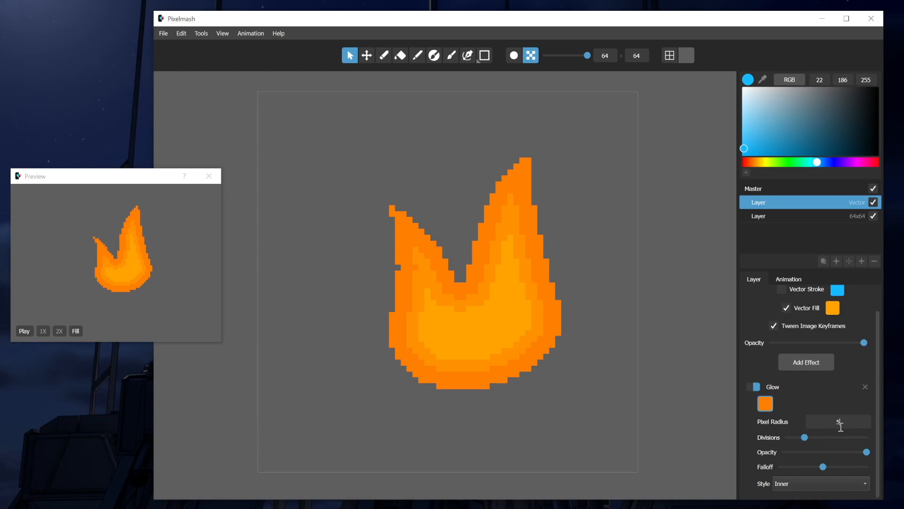
scroll(812, 423, up, 1)
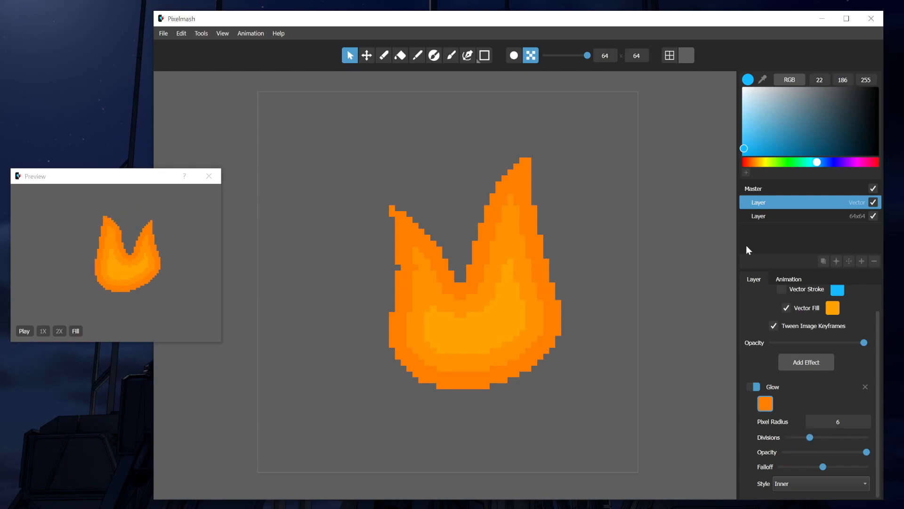
- Nest a new vector layer inside the flame layer, naming the parent "Outer flame" and the nested layer "Inner flame"
click(837, 260)
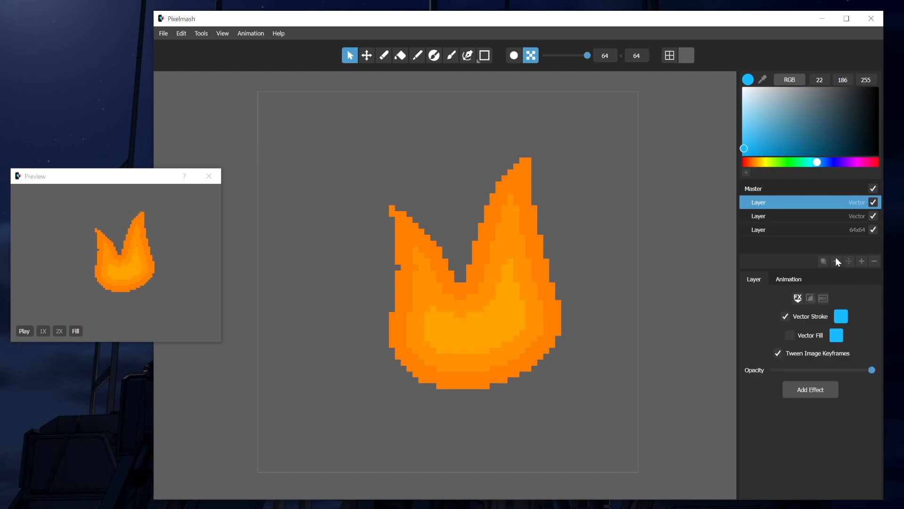
drag(784, 221, 761, 201)
double_click(762, 202)
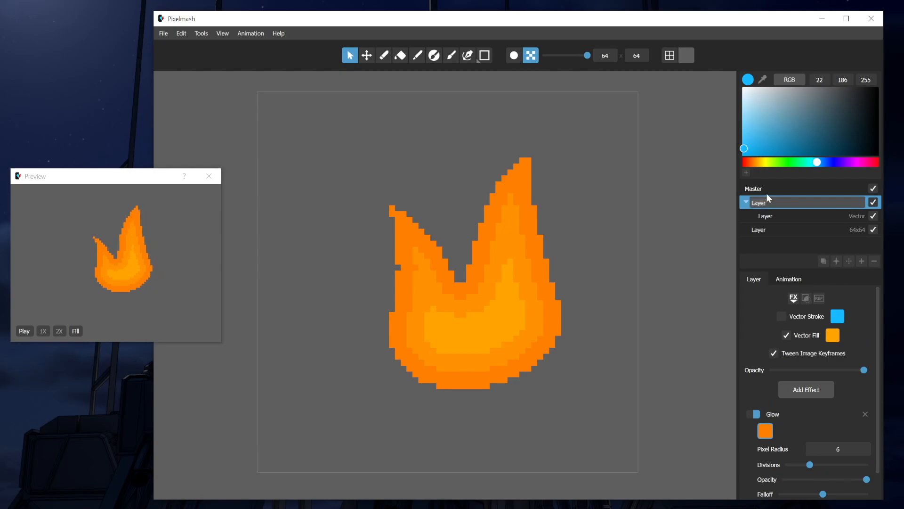
text(Outer flame)
key(Return)
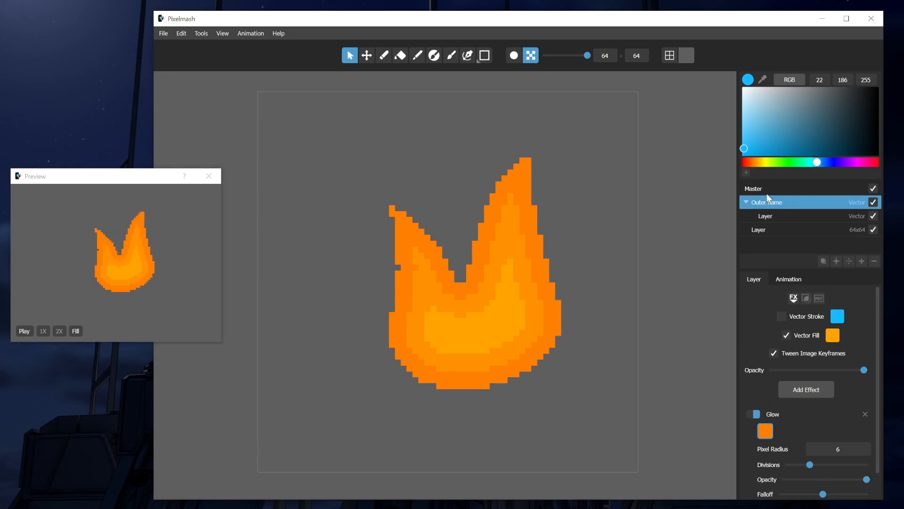
double_click(777, 217)
text(Inner flame)
key(Return)
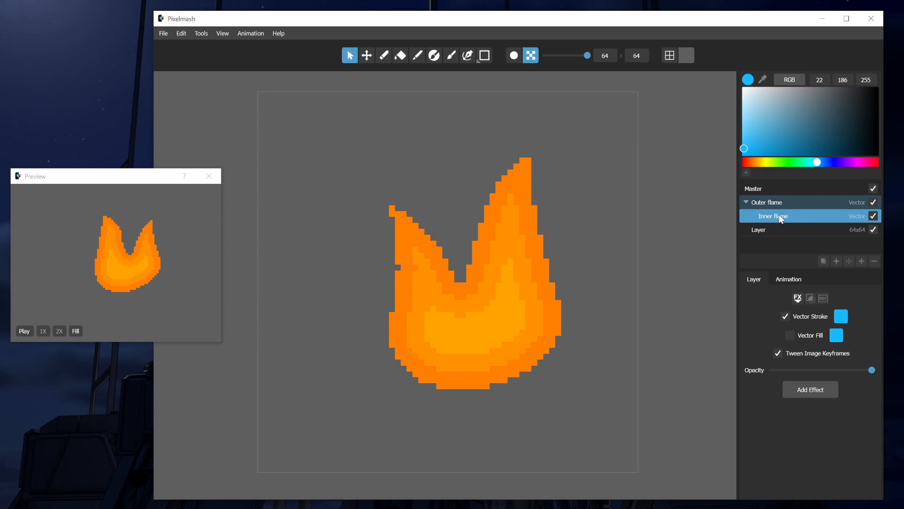
- On frame 1, turn off the Inner flame layer's vector stroke and give it a yellow vector fill of RGB 255, 229, 0
click(785, 280)
click(792, 405)
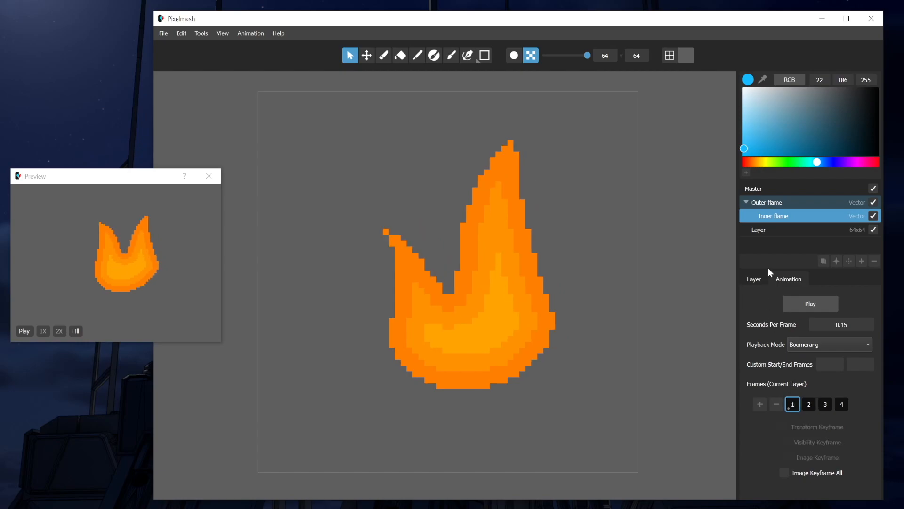
click(753, 279)
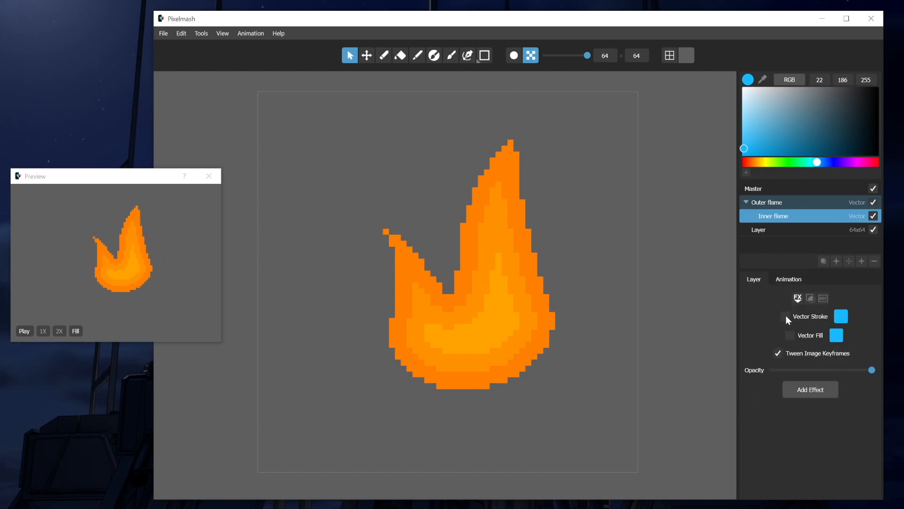
click(837, 335)
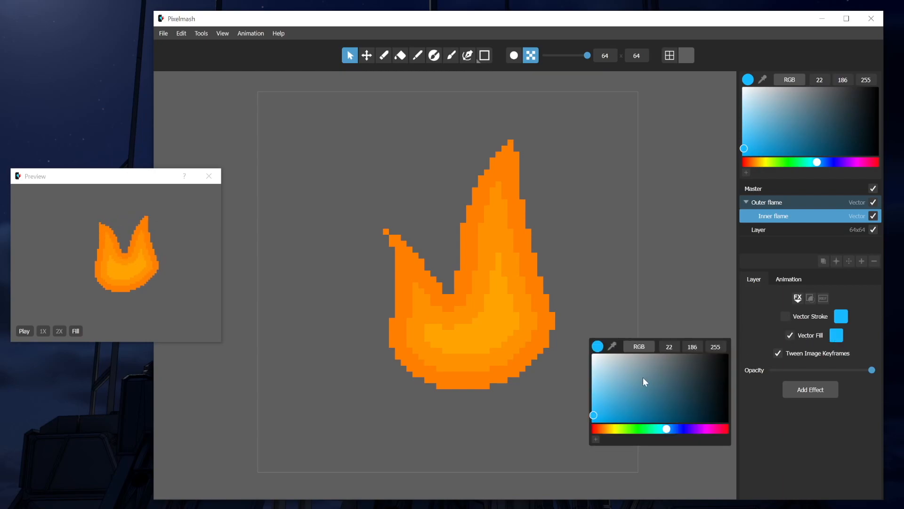
click(613, 429)
drag(594, 416, 590, 429)
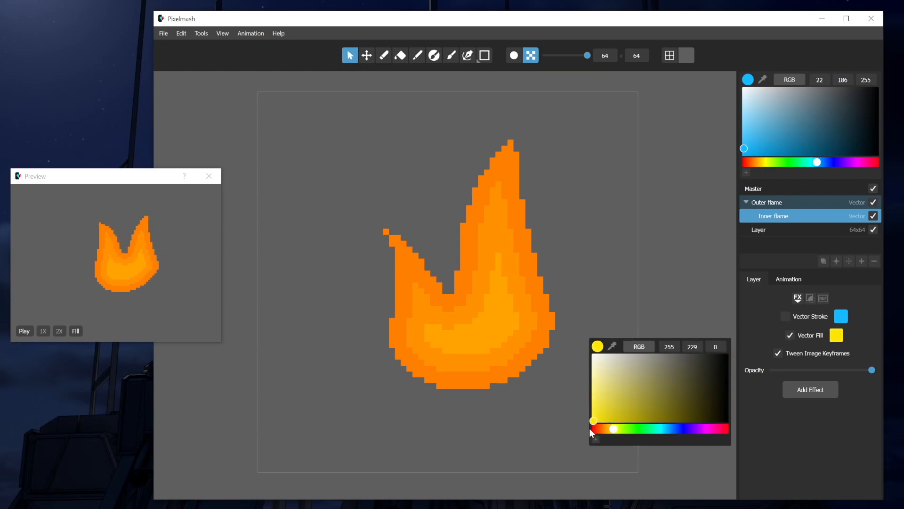
click(572, 402)
- Draw a pointed teardrop with the vector pen on Inner flame, rising into the right tongue and extending slightly below the outer flame's base
click(467, 56)
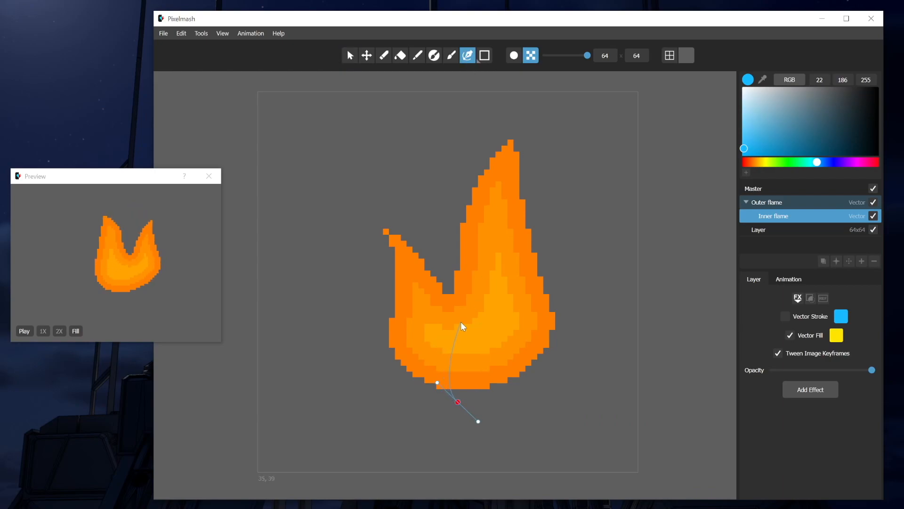
drag(462, 317, 471, 298)
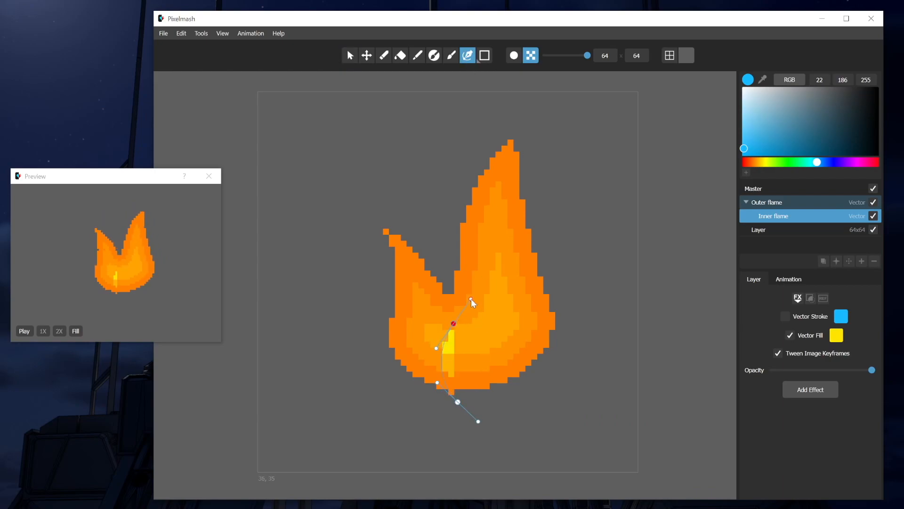
click(494, 236)
drag(522, 334, 532, 356)
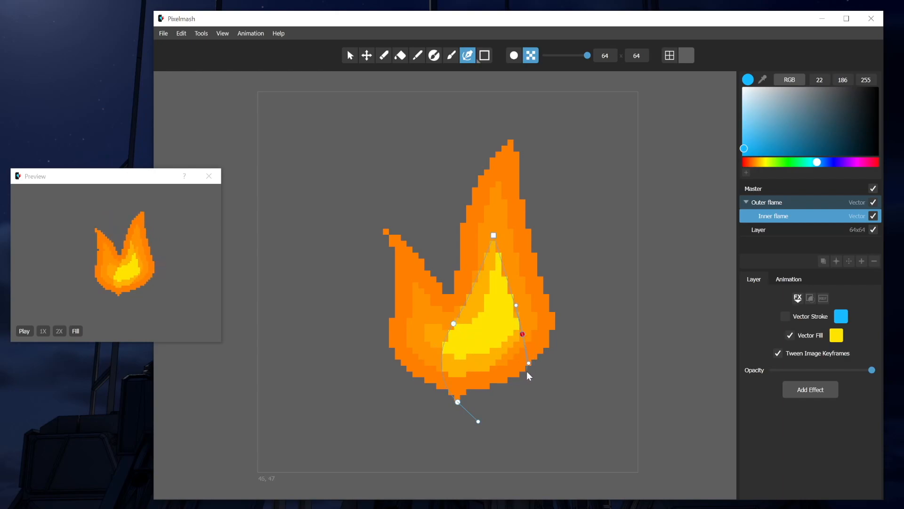
drag(458, 402, 427, 396)
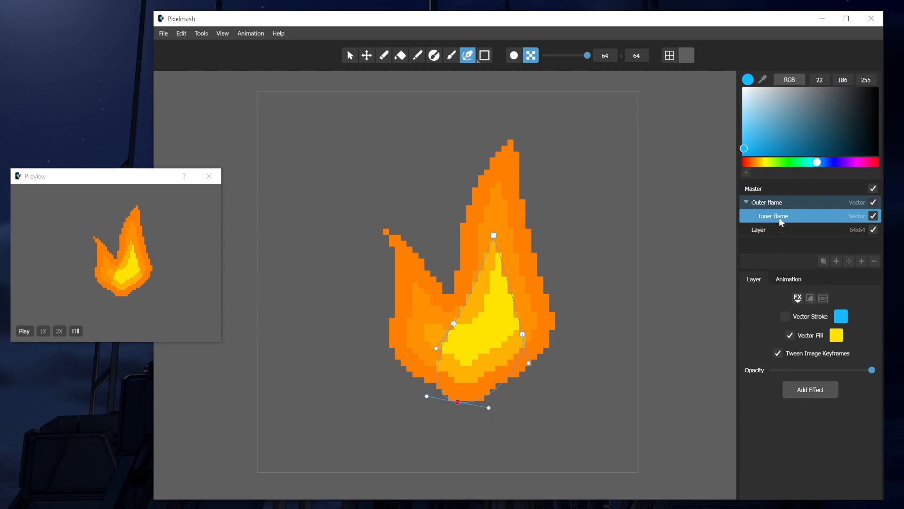
- Stop Outer flame's effects from applying to its nested layer, and clip Inner flame to the outer flame's shape
click(779, 201)
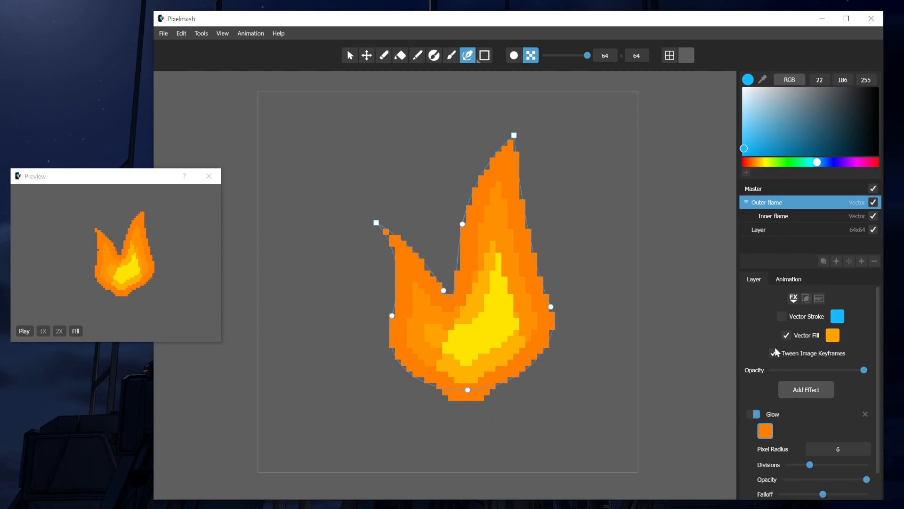
click(793, 298)
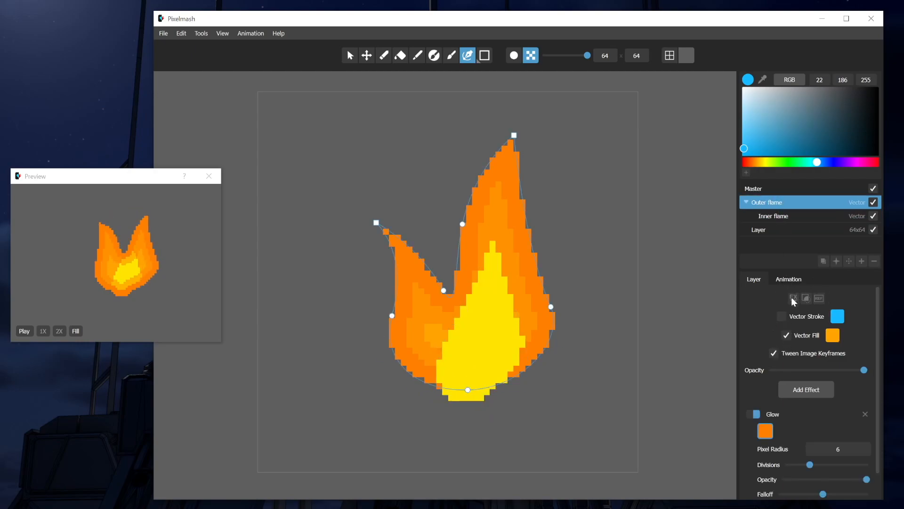
click(783, 221)
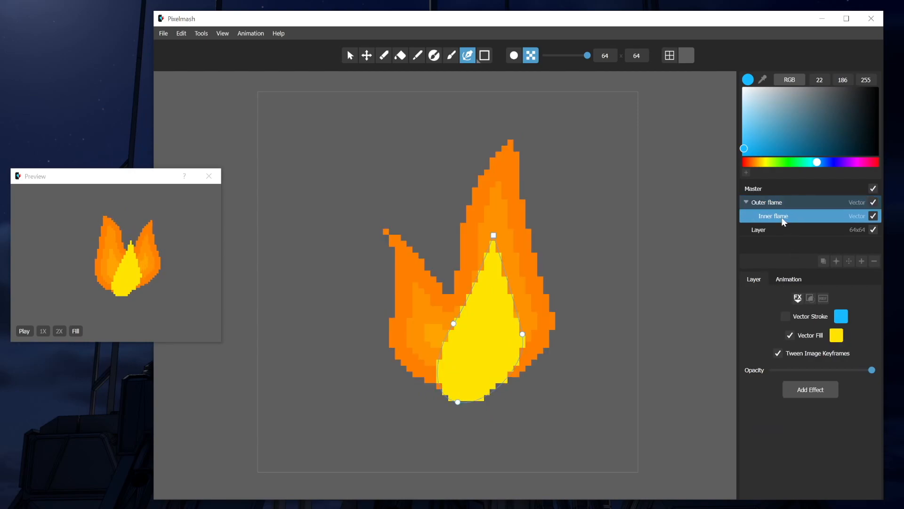
click(810, 296)
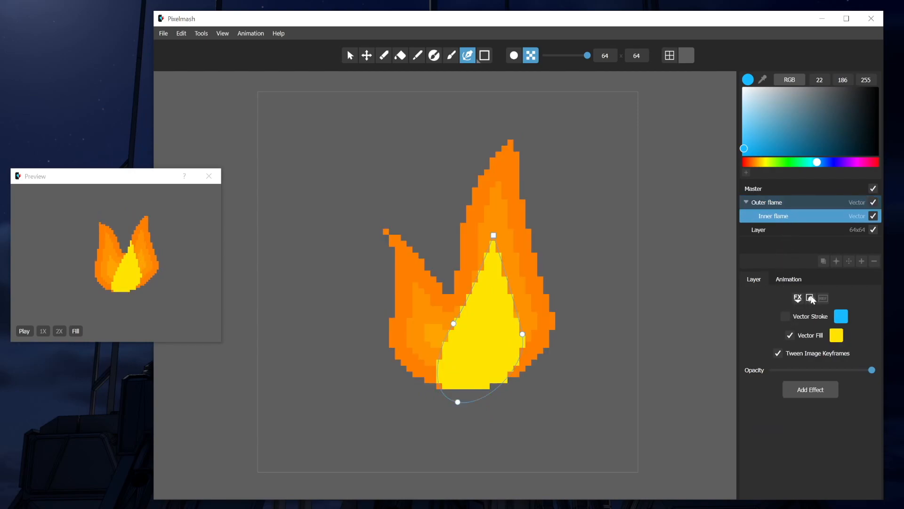
- Reshape Inner flame on frame 1 by lowering its tip and widening its left side into a broader, rounder teardrop
mouse_move(453, 325)
mouse_down()
mouse_move(434, 323)
mouse_move(454, 323)
mouse_move(440, 330)
mouse_up()
drag(493, 236, 486, 283)
drag(439, 331, 428, 339)
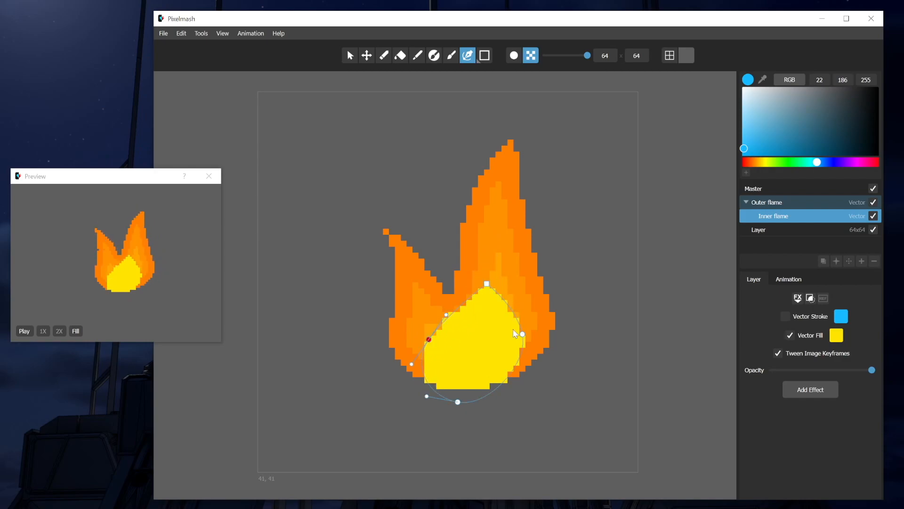
- On frame 4, reshape Inner flame so its tip leans left, its sides spread outward and its base extends lower
click(790, 281)
click(841, 405)
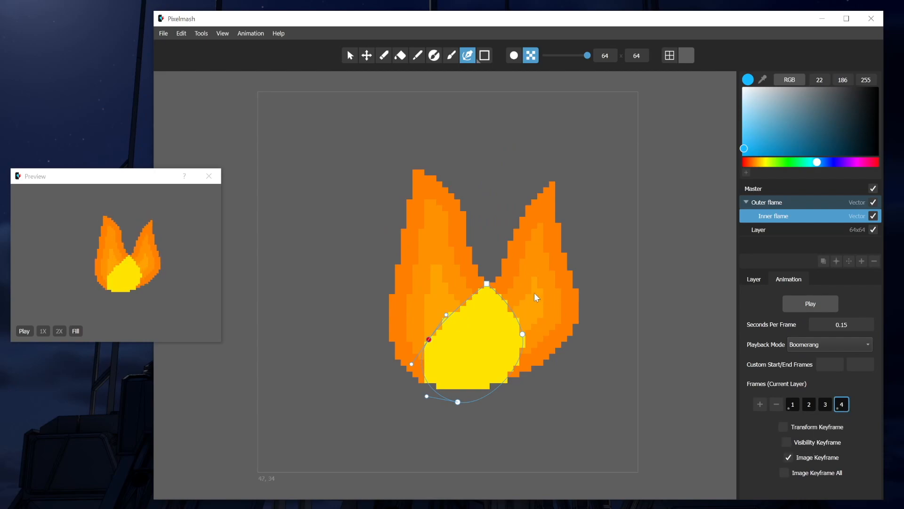
drag(486, 283, 424, 274)
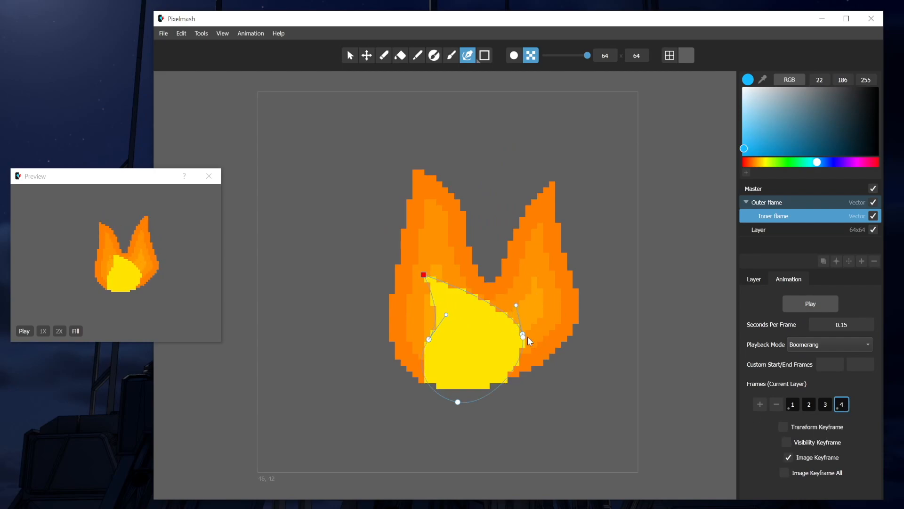
drag(523, 336, 580, 351)
drag(463, 402, 473, 416)
drag(425, 276, 445, 306)
mouse_move(429, 340)
mouse_down()
mouse_move(427, 377)
mouse_move(436, 377)
mouse_move(418, 353)
mouse_up()
mouse_move(443, 304)
mouse_down()
mouse_move(538, 282)
mouse_move(483, 239)
mouse_move(486, 268)
mouse_move(542, 276)
mouse_move(538, 294)
mouse_move(502, 308)
mouse_move(453, 300)
mouse_up()
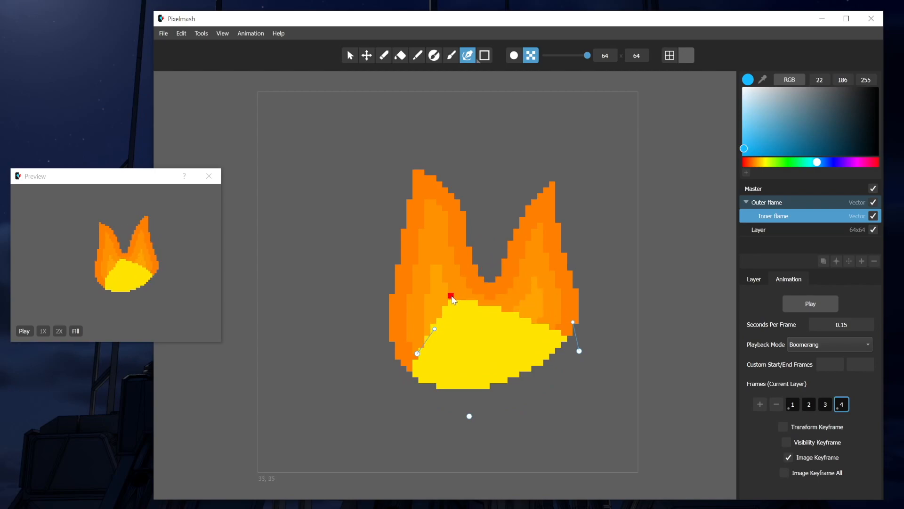
drag(577, 347, 543, 364)
- Make Inner flame partly transparent and add a Glow effect with the Inner style to it
click(754, 279)
mouse_move(838, 370)
mouse_down()
mouse_move(809, 371)
mouse_move(828, 371)
mouse_up()
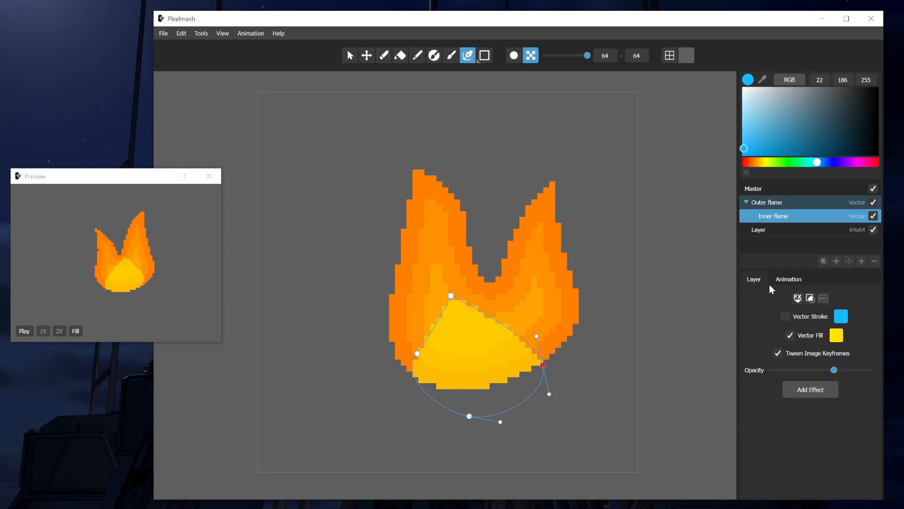
click(806, 387)
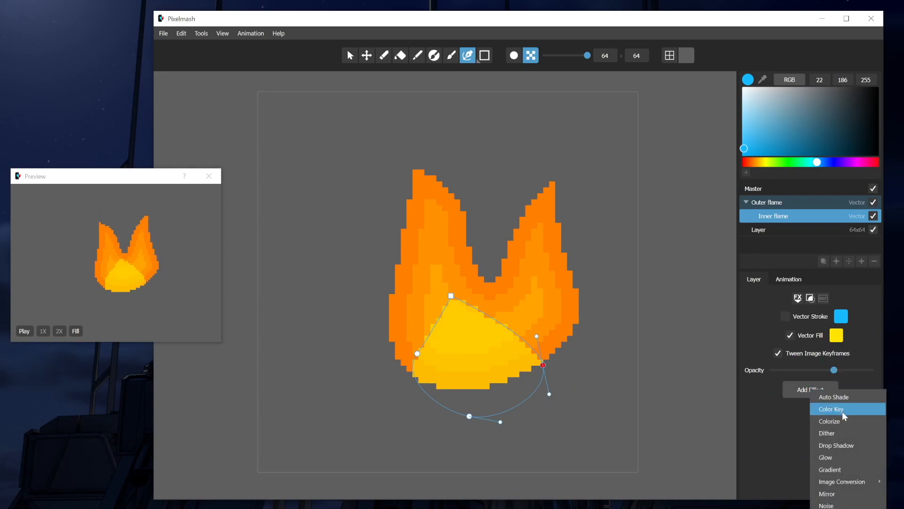
click(843, 459)
scroll(792, 442, down, 1)
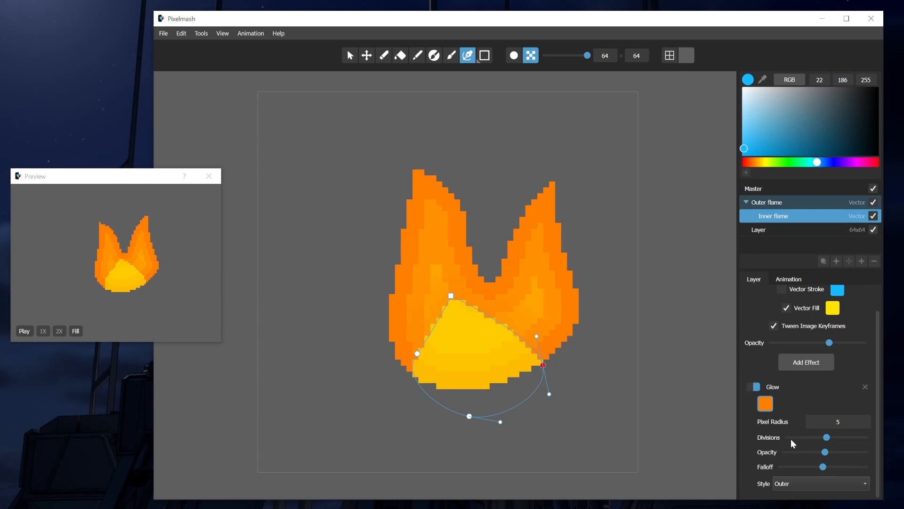
click(815, 480)
click(817, 493)
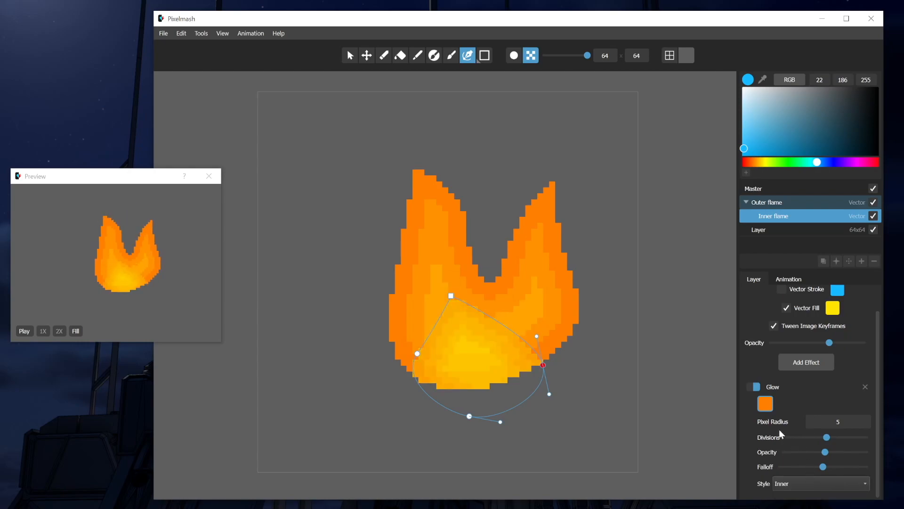
- Change the colour of Inner flame's Glow effect to a golden yellow
click(769, 404)
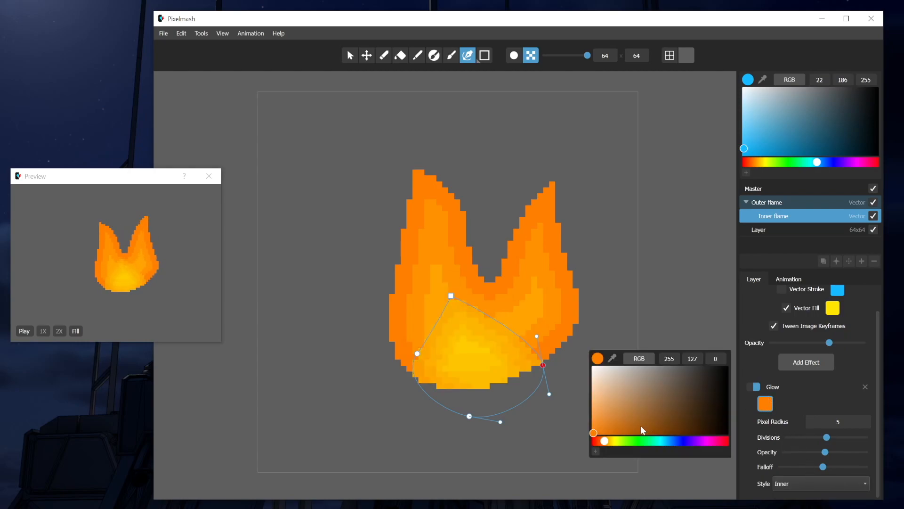
click(664, 441)
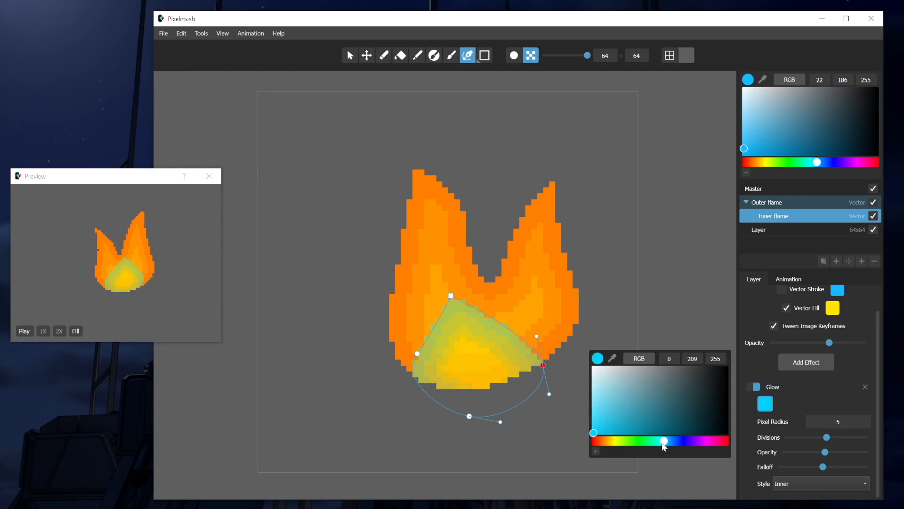
drag(665, 444, 612, 441)
click(559, 414)
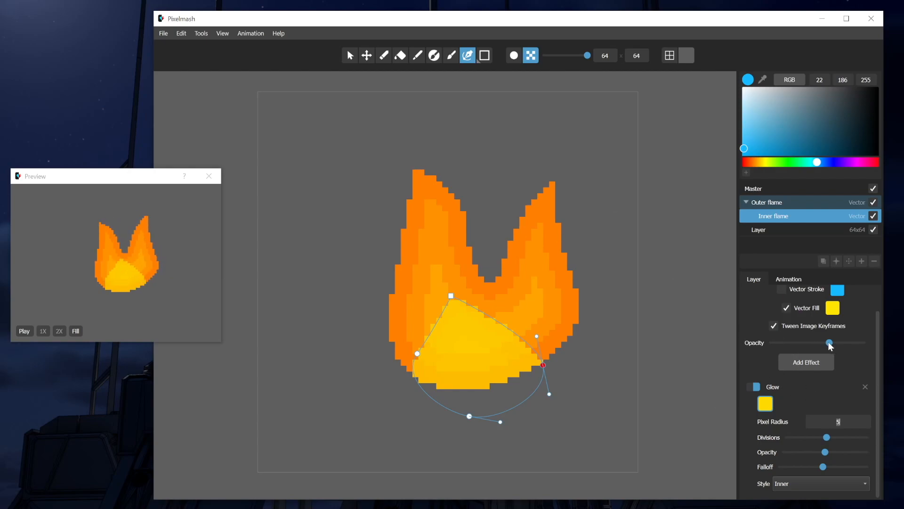
- Restore Inner flame to full opacity and reshape its frame 4 outline into a narrow teardrop pointing between the two tongues
drag(829, 343, 872, 351)
drag(451, 296, 476, 276)
drag(417, 353, 440, 335)
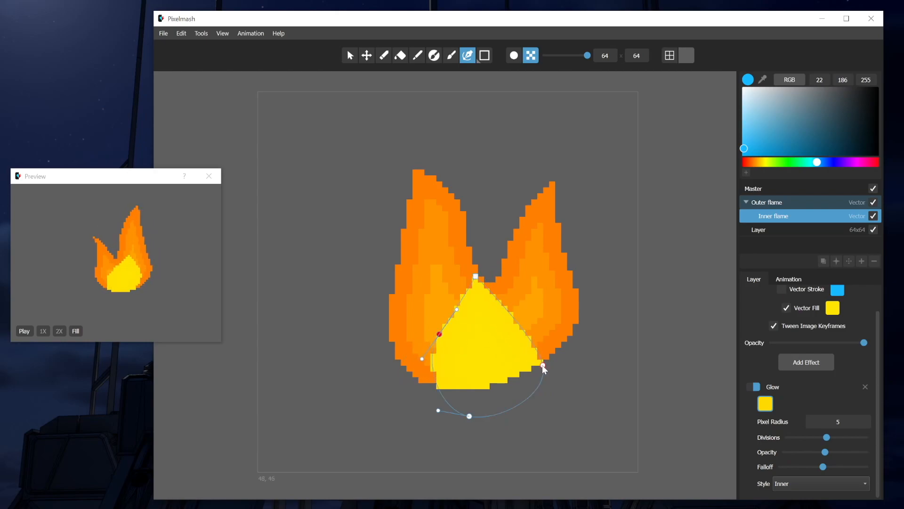
drag(543, 365, 514, 363)
- Try rendering the flame at 31 × 31 pixels, and return the resolution to 64 × 64
mouse_move(584, 56)
mouse_down()
mouse_move(567, 58)
mouse_move(601, 59)
mouse_move(570, 59)
mouse_move(594, 59)
mouse_move(578, 58)
mouse_up()
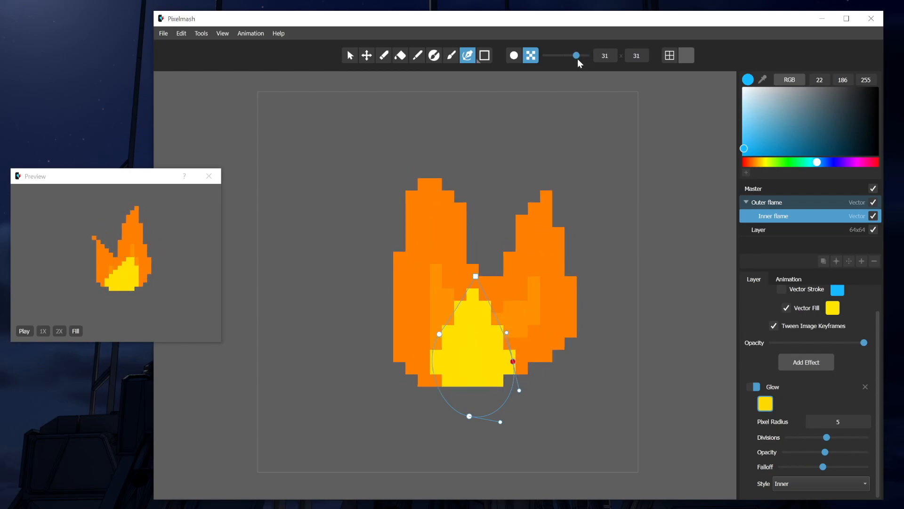
drag(578, 60, 598, 60)
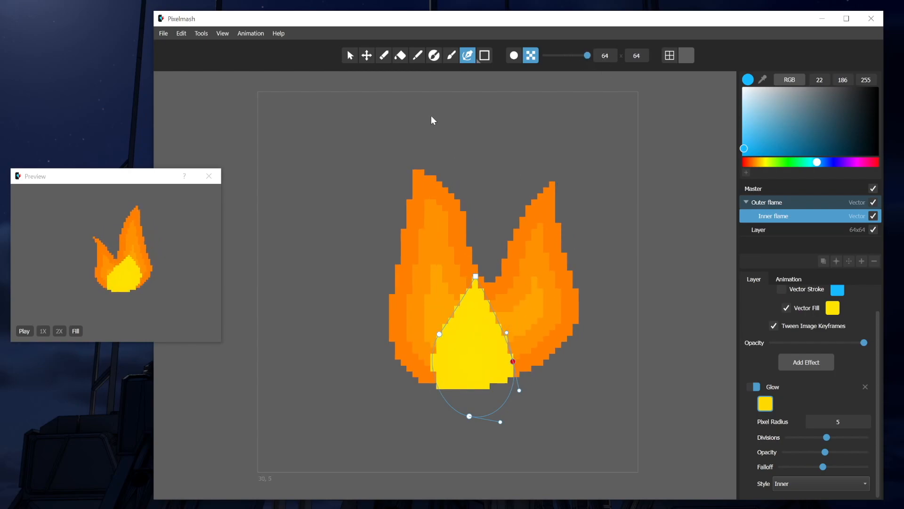
- On frame 1, duplicate Outer flame with its nested layer, shrink the copy to about 18 × 27 pixels and place it over the left tongue
click(365, 59)
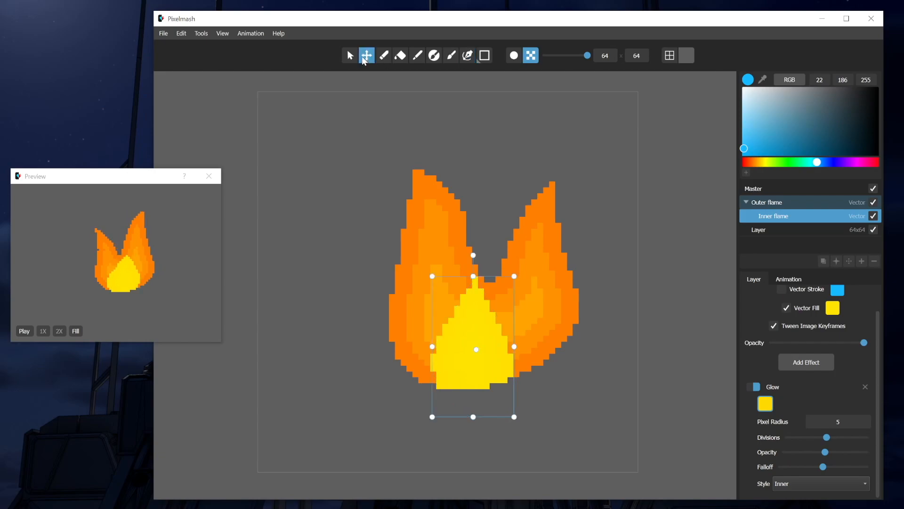
click(776, 202)
click(792, 283)
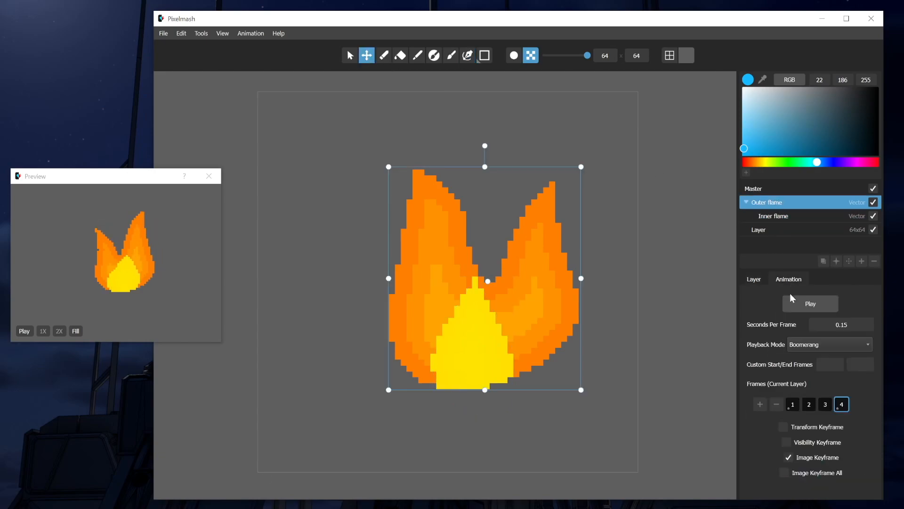
click(792, 406)
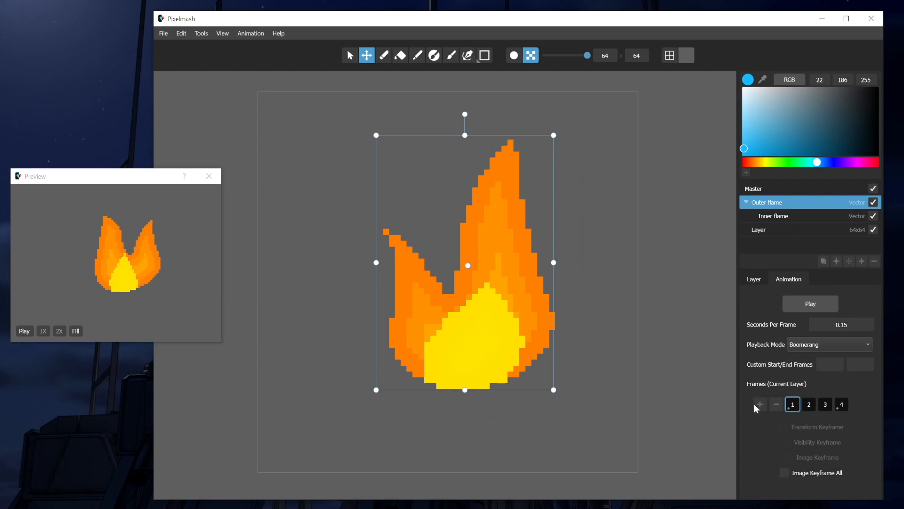
click(753, 278)
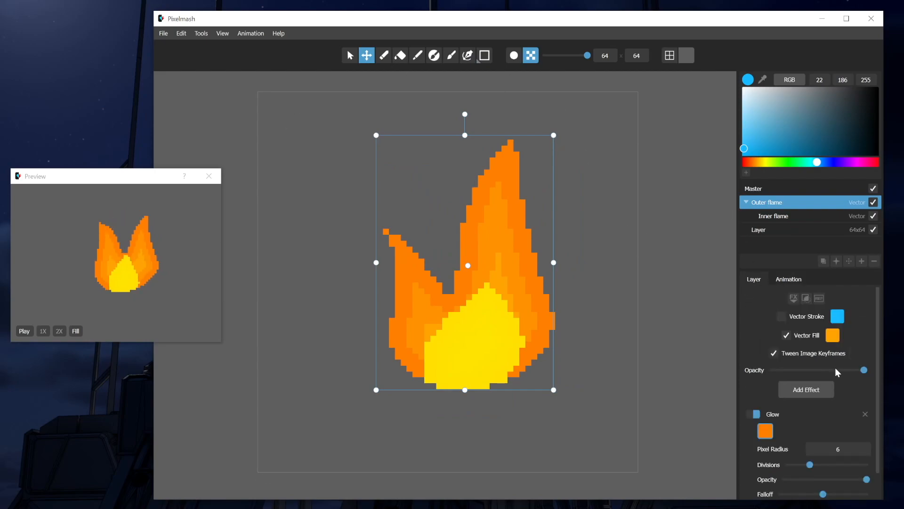
click(823, 261)
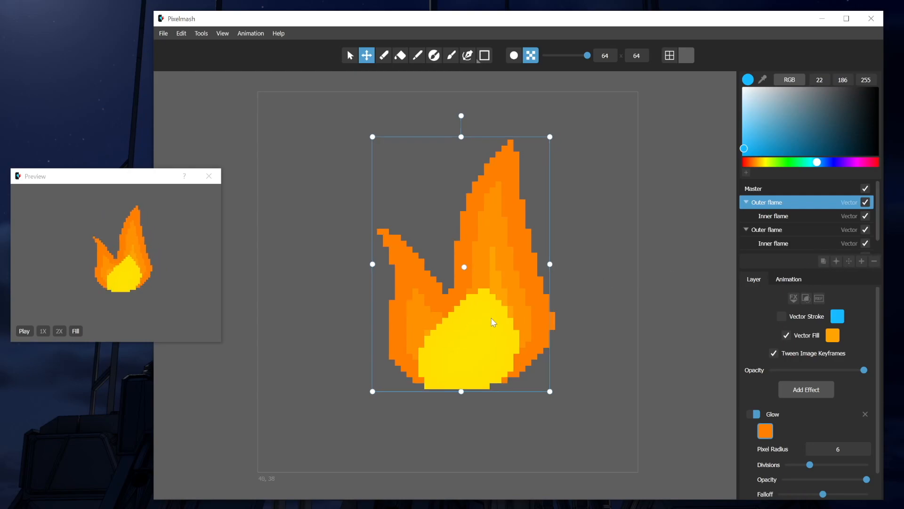
drag(499, 310, 366, 294)
drag(419, 376, 379, 310)
drag(338, 281, 368, 302)
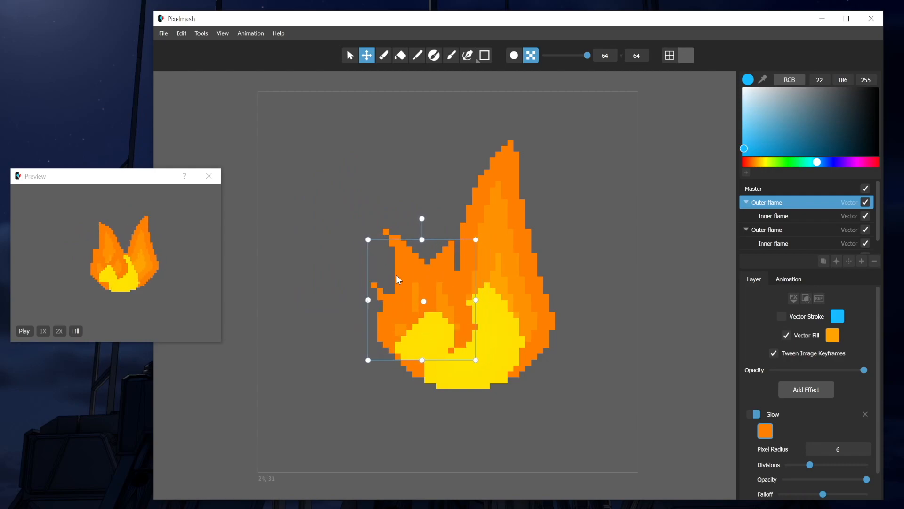
drag(422, 240, 426, 219)
drag(426, 313, 443, 268)
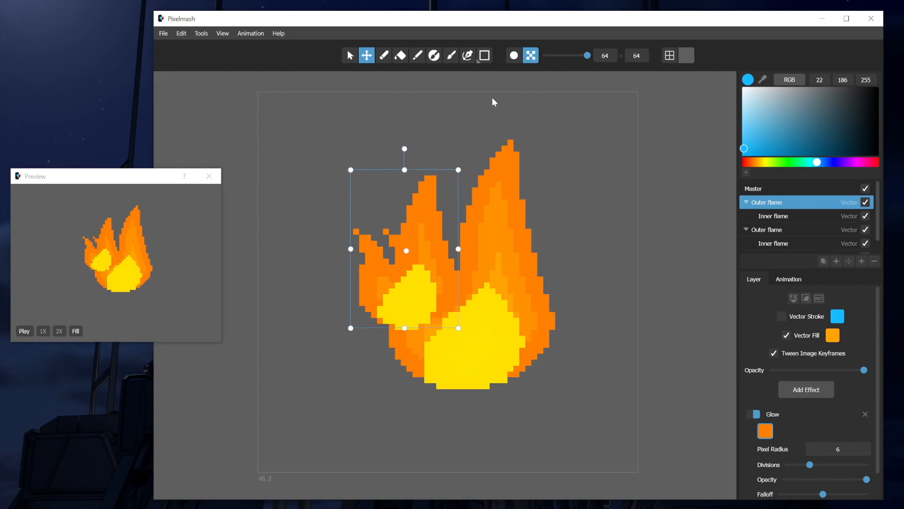
- Reshape the duplicate flame's outline by bulging its tall tongue leftward, widening its right side and shifting its base node right
click(468, 56)
drag(404, 224, 390, 214)
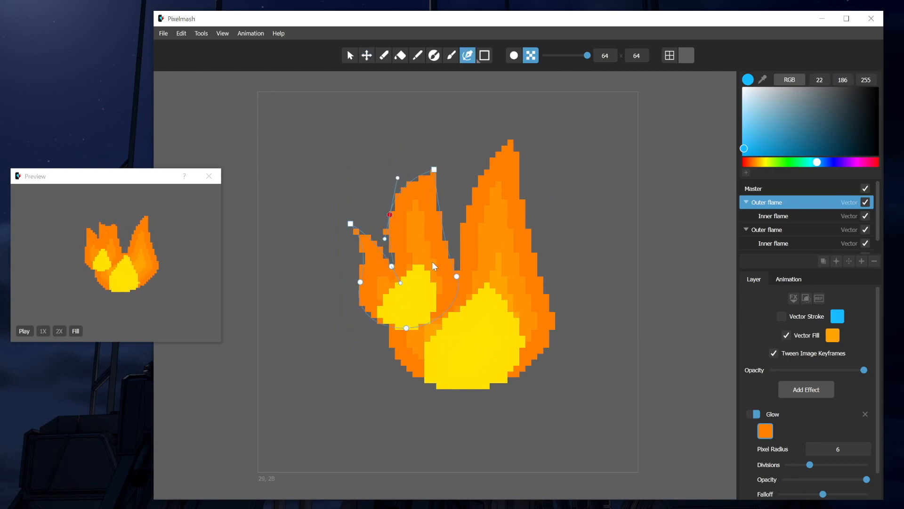
mouse_move(456, 277)
mouse_down()
mouse_move(488, 262)
mouse_move(471, 276)
mouse_up()
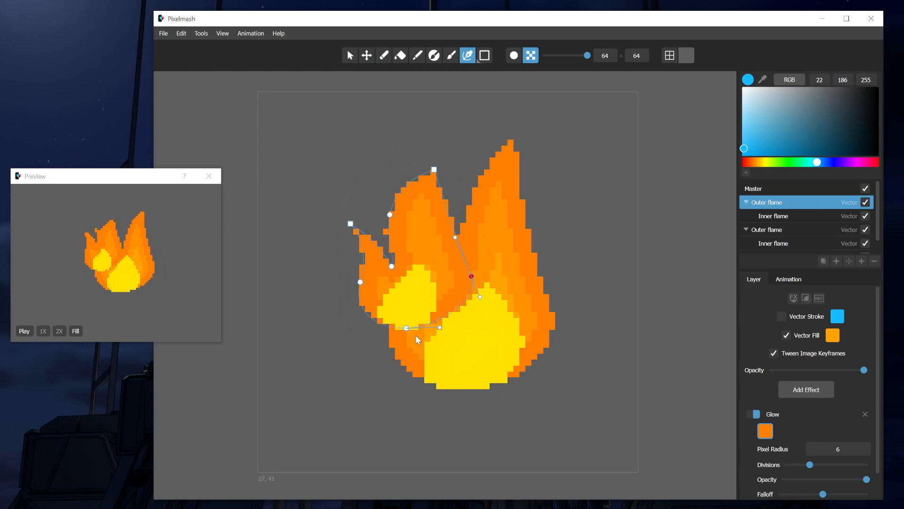
drag(407, 328, 459, 318)
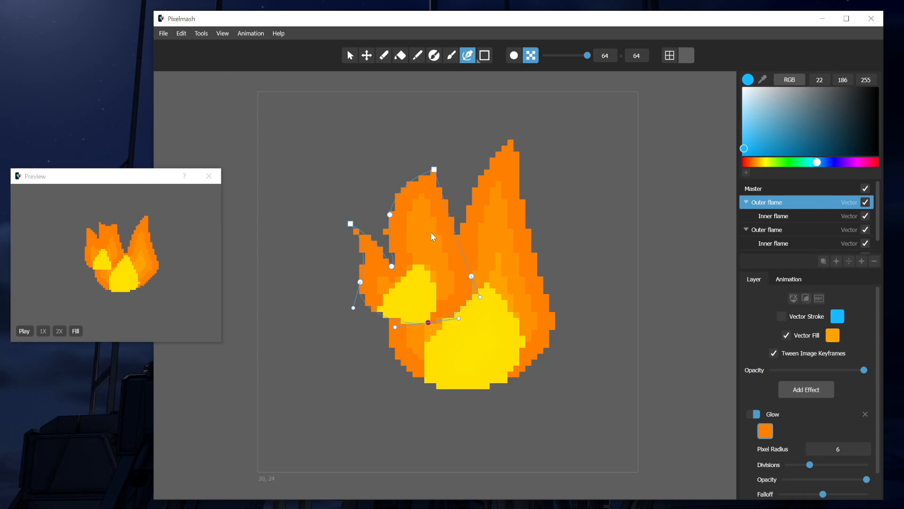
click(350, 56)
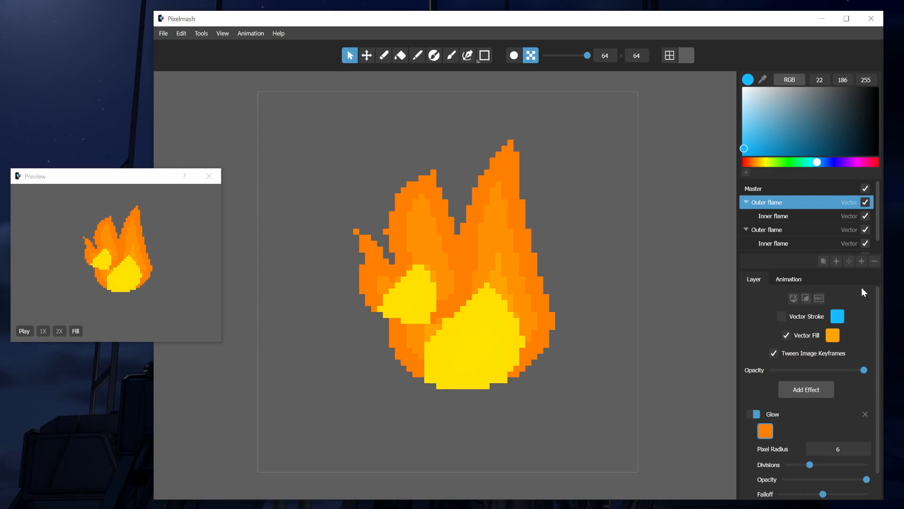
- Delete the duplicate flame and the original flame's nested Inner flame layer
click(874, 260)
click(803, 218)
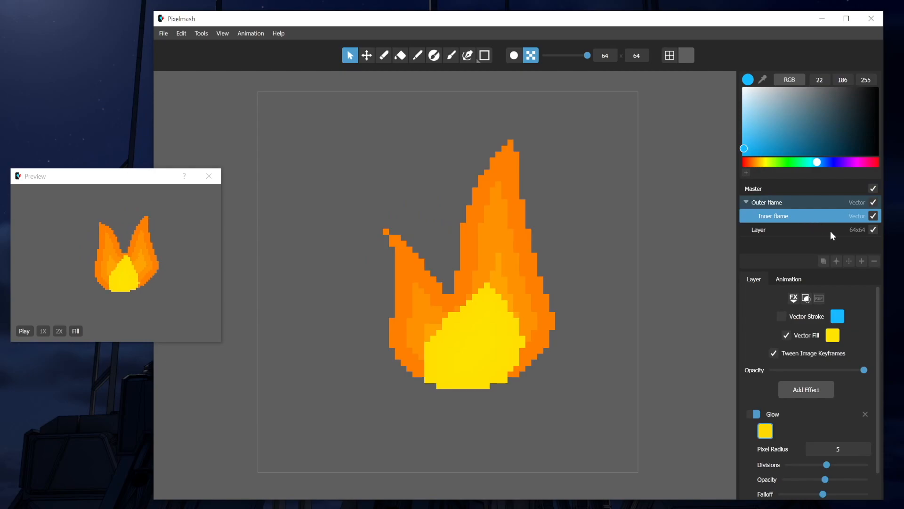
click(875, 261)
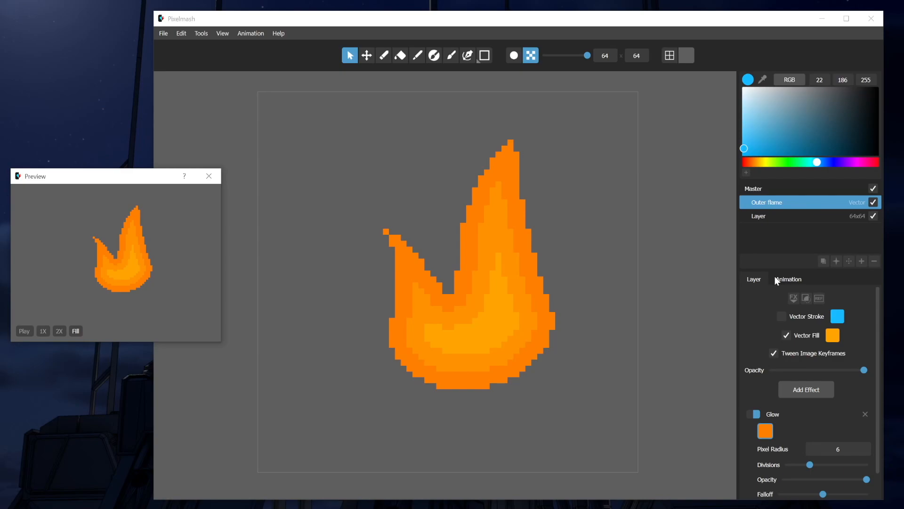
- Draw a closed four-node diamond with the vector pen on Outer flame, to the right of the tall tongue
click(468, 57)
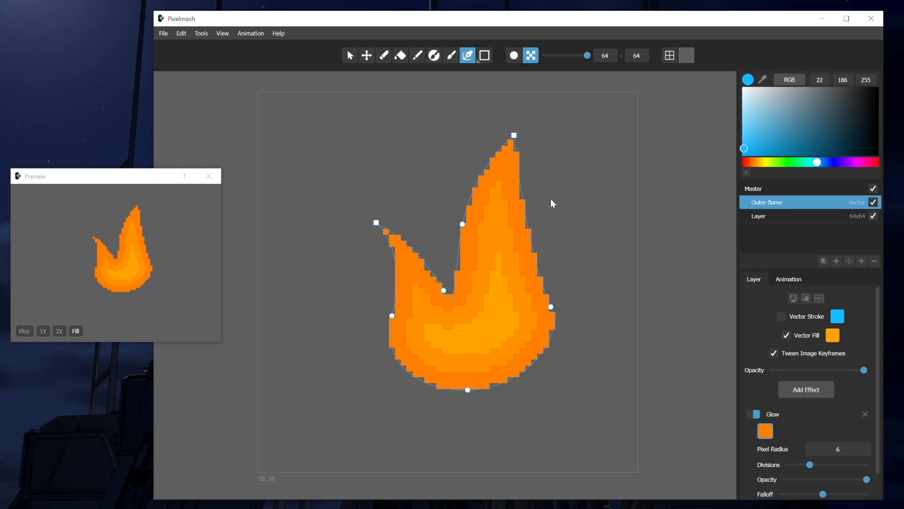
click(621, 193)
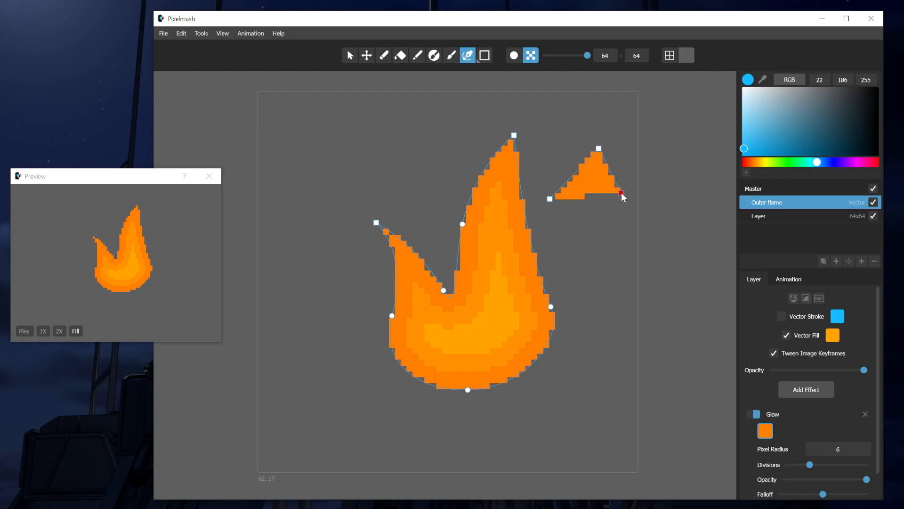
click(586, 234)
click(550, 199)
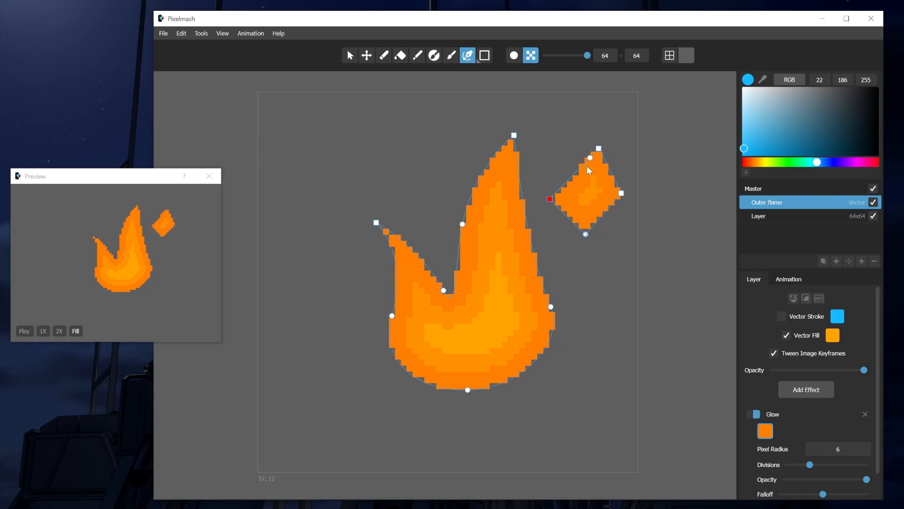
- Select all of the diamond's curve nodes, move it inside the flame to cut a hole, and turn off Outer flame's Glow effect
right_click(550, 199)
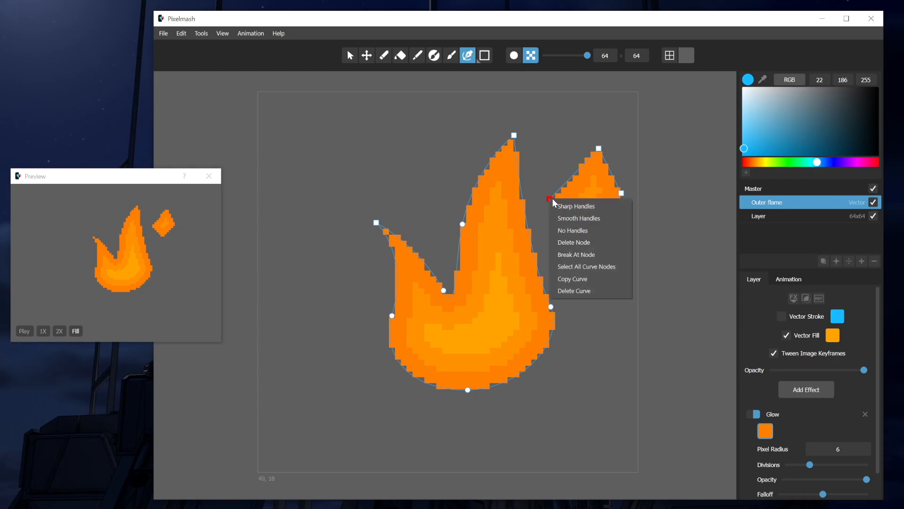
click(577, 266)
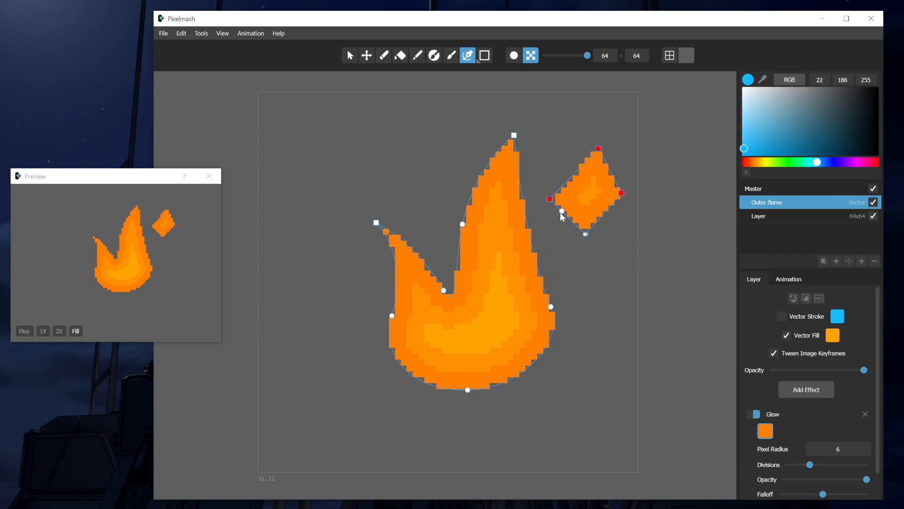
drag(549, 198, 462, 320)
click(756, 415)
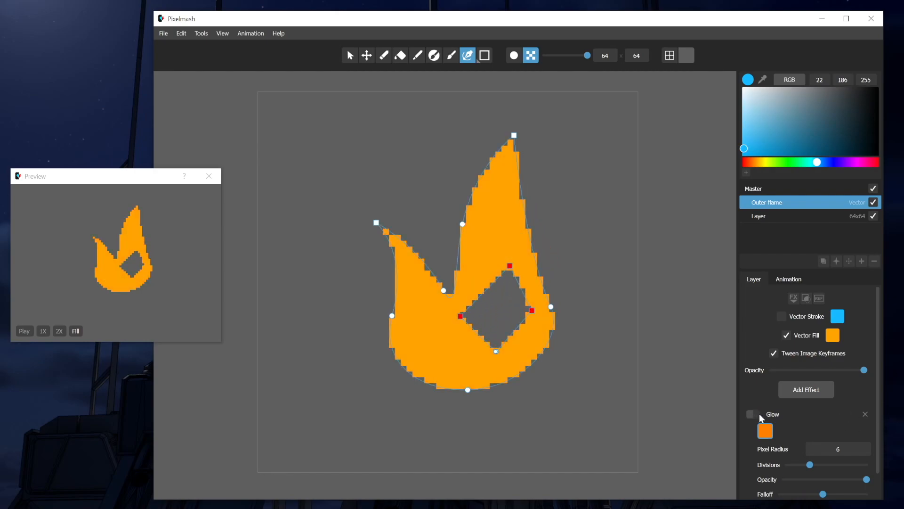
- Move the diamond outside the flame beyond its lower right edge and delete its curve
drag(461, 318, 528, 400)
right_click(527, 400)
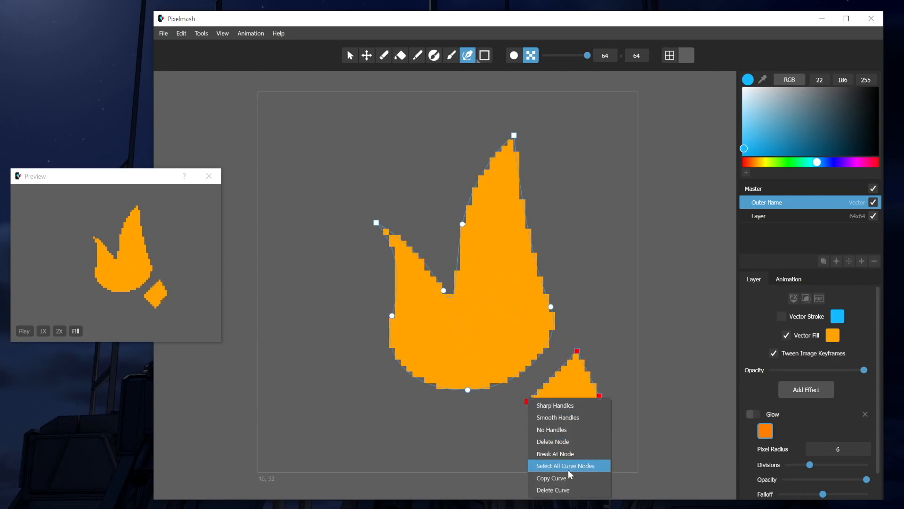
click(564, 488)
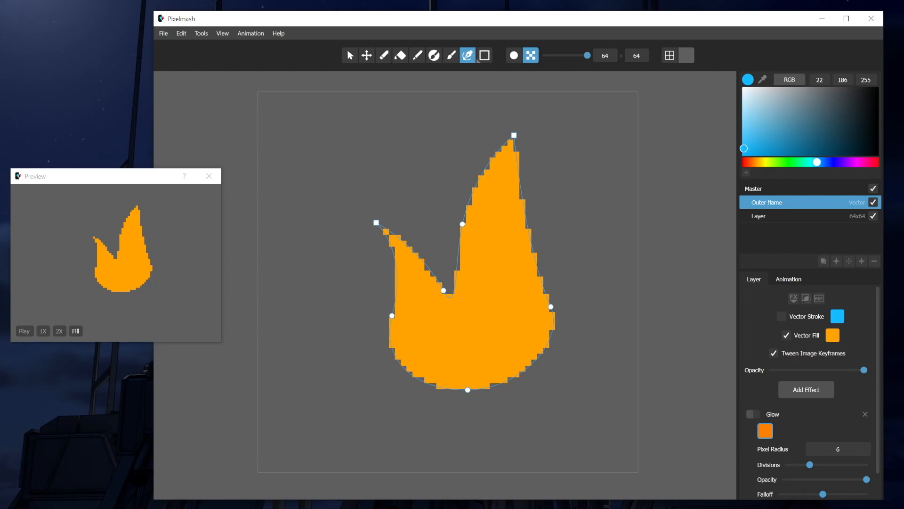
- Open the octopus project and play its animation in the preview window
drag(0, 137, 395, 210)
click(538, 274)
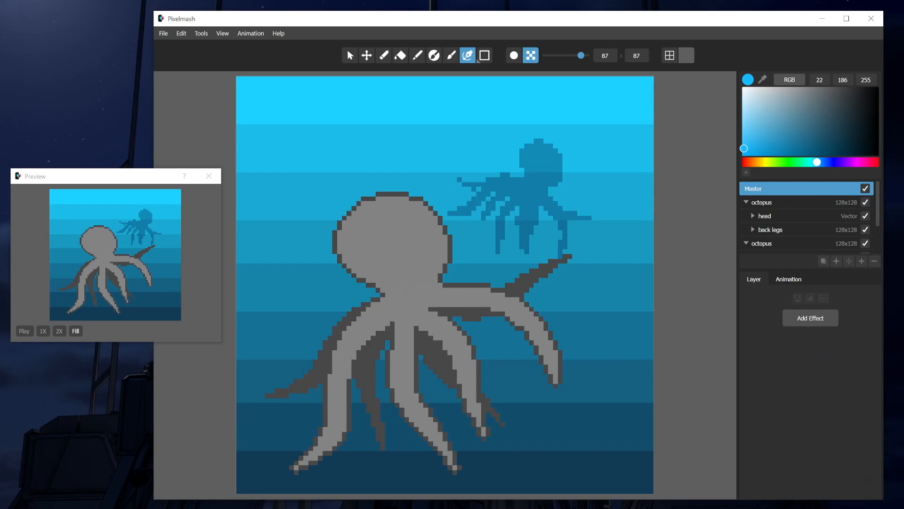
click(20, 331)
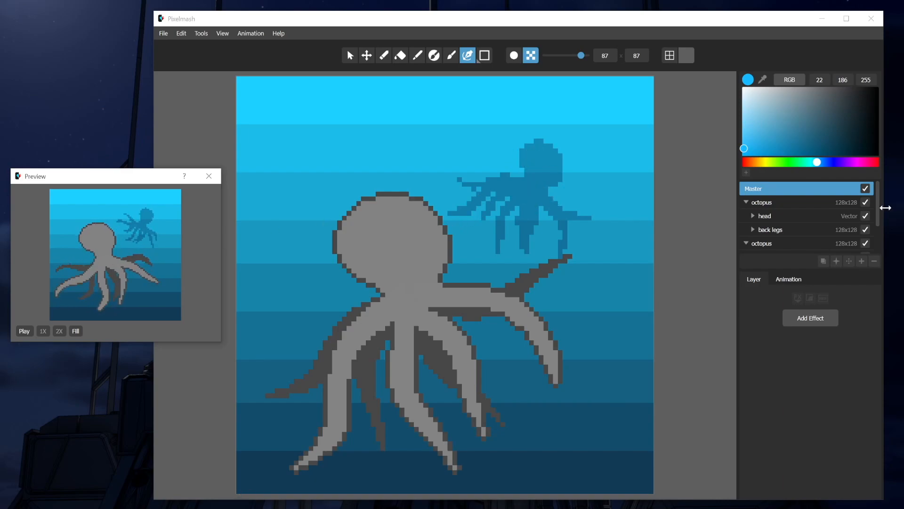
- Duplicate the large octopus layer, scale the copy down to roughly half size and place it near the scene's lower right
click(799, 205)
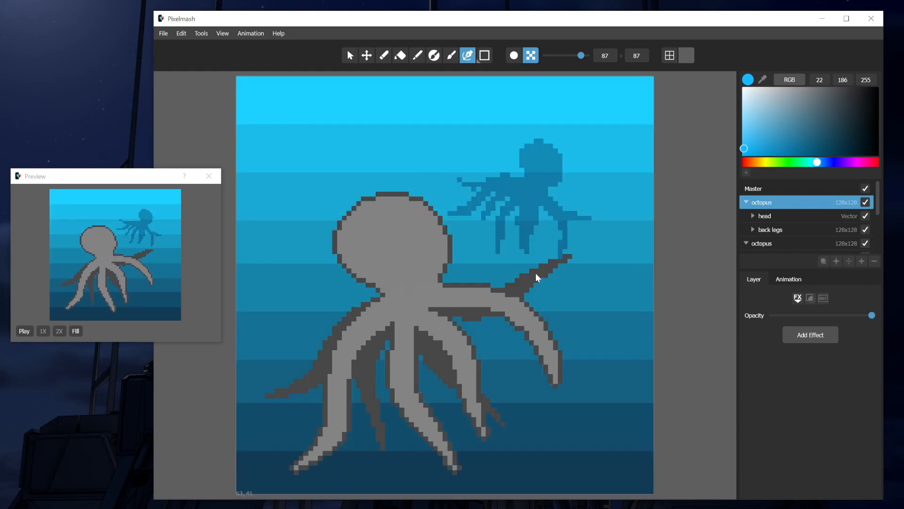
click(367, 56)
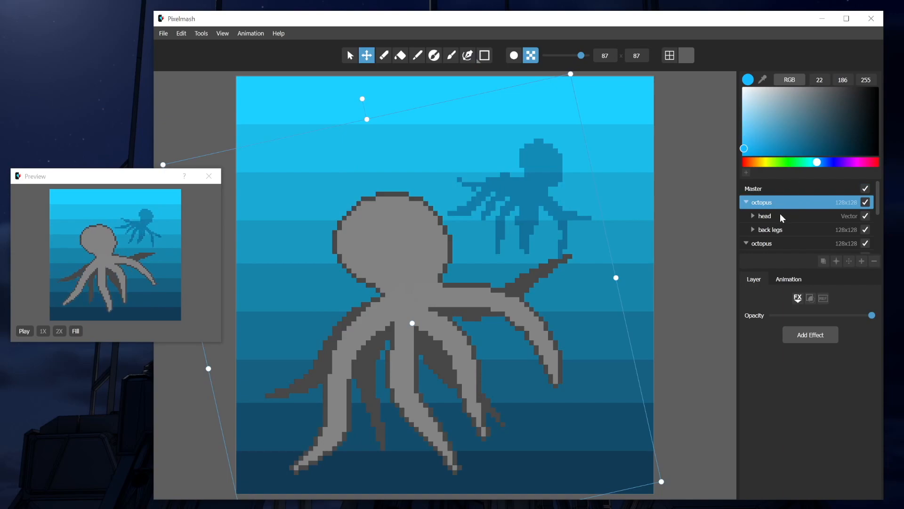
click(795, 281)
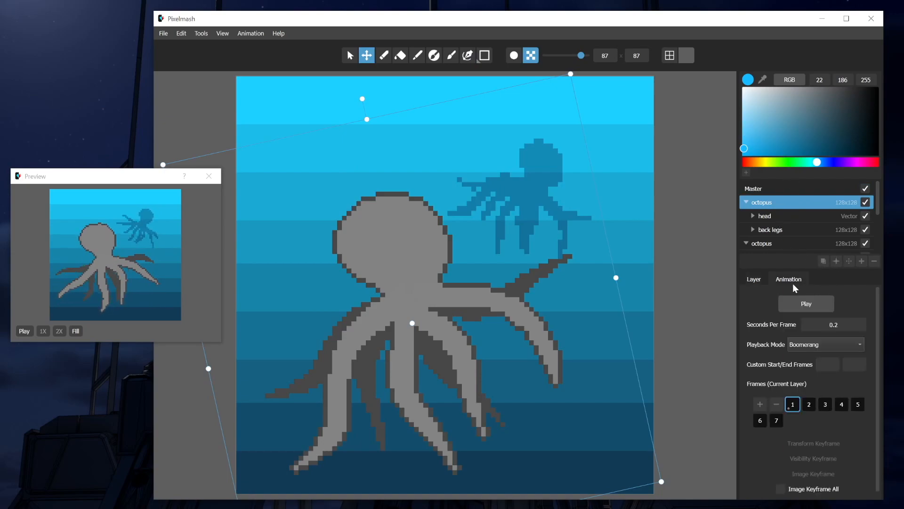
drag(378, 298, 363, 211)
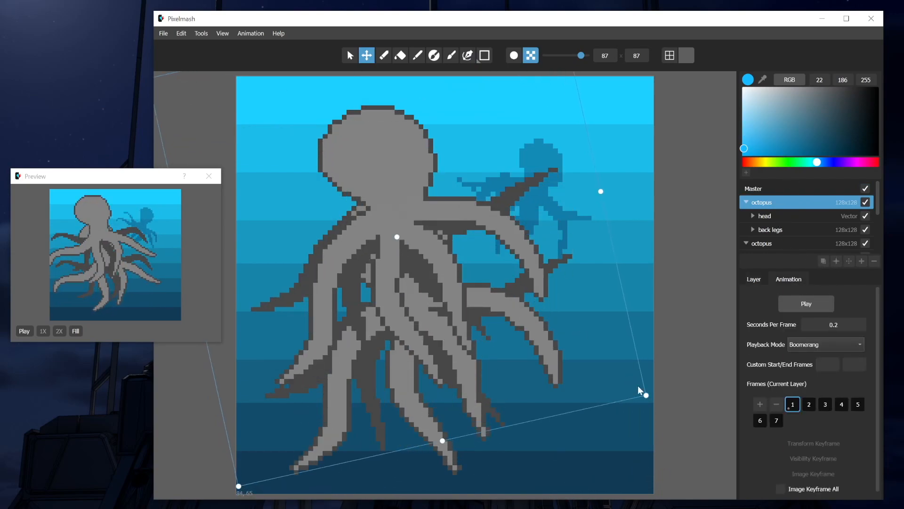
drag(647, 396, 646, 307)
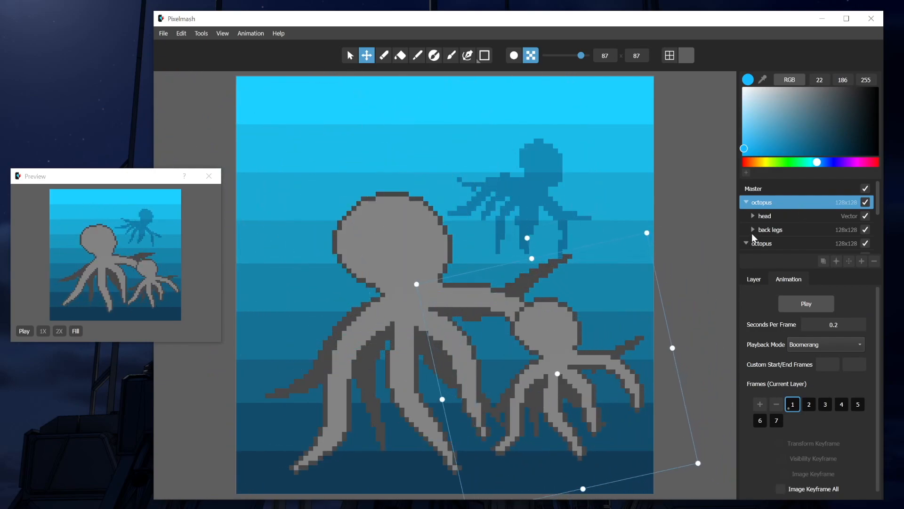
- Order the small octopus copy behind the large one, rotate it clockwise and reposition it beneath the large octopus's right arm
drag(775, 268, 776, 325)
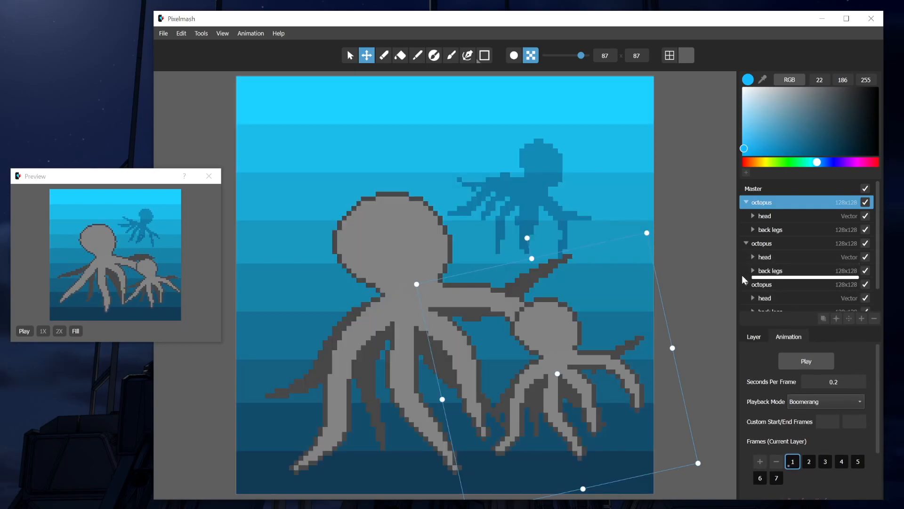
click(762, 243)
drag(560, 337, 566, 319)
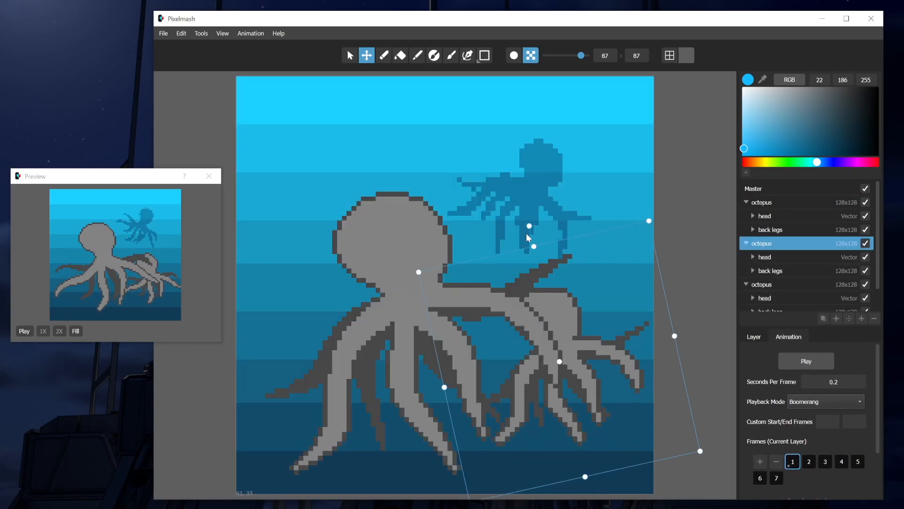
drag(532, 226, 629, 239)
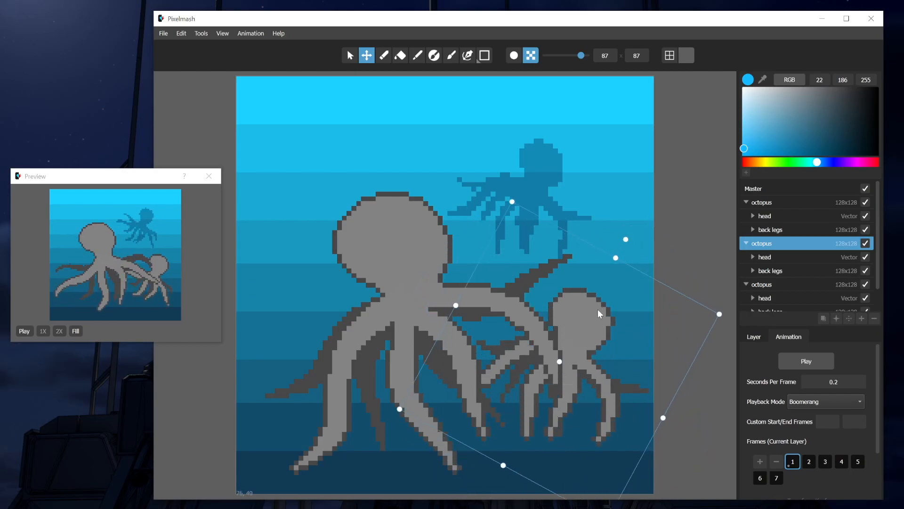
drag(598, 310, 584, 307)
- Copy the upper-right background octopus layer and paste its layer effects onto the small octopus copy
click(804, 287)
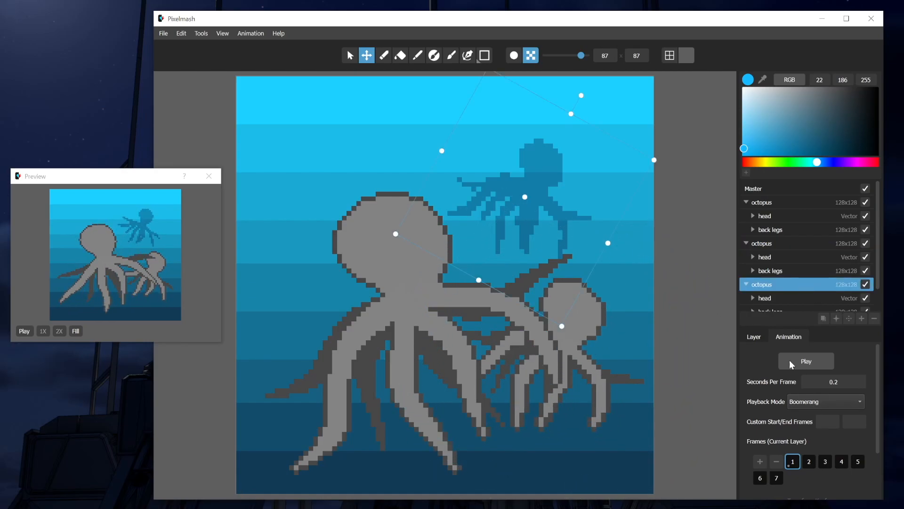
click(754, 336)
scroll(796, 432, down, 1)
scroll(797, 433, up, 1)
scroll(798, 434, down, 1)
scroll(797, 433, up, 1)
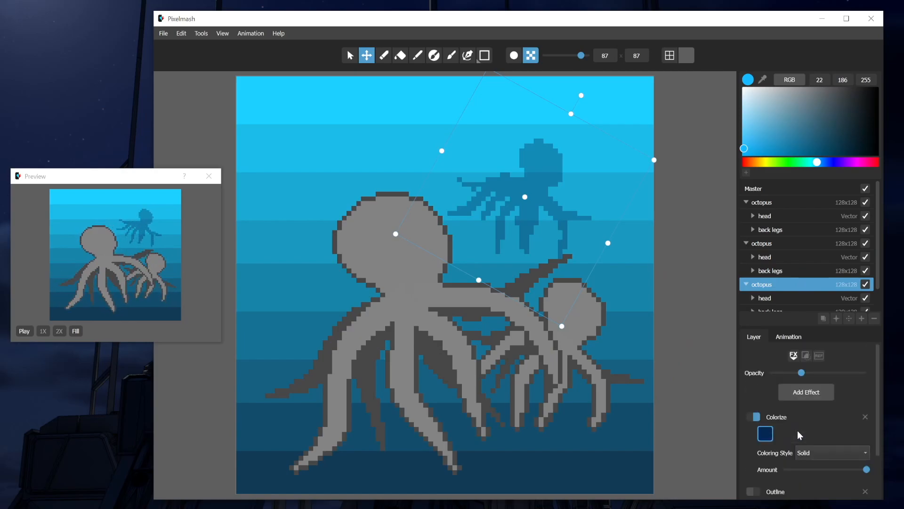
click(780, 248)
click(180, 34)
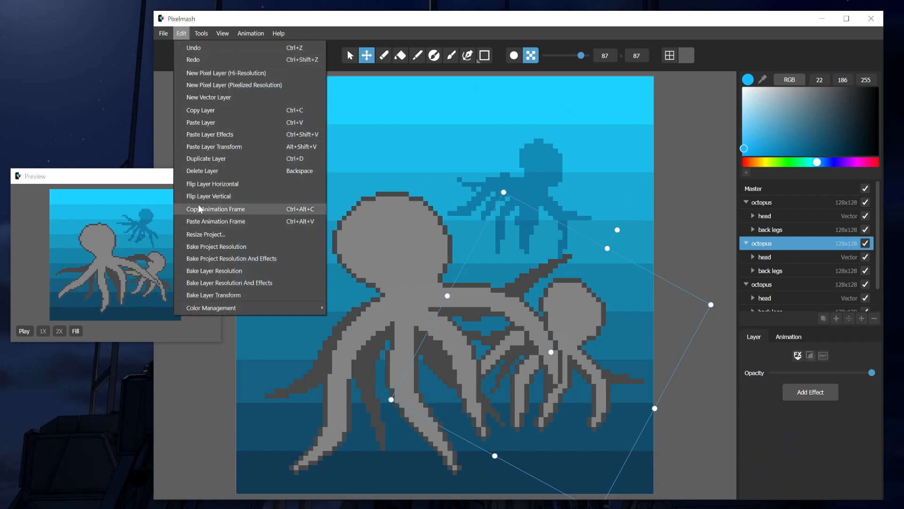
click(210, 136)
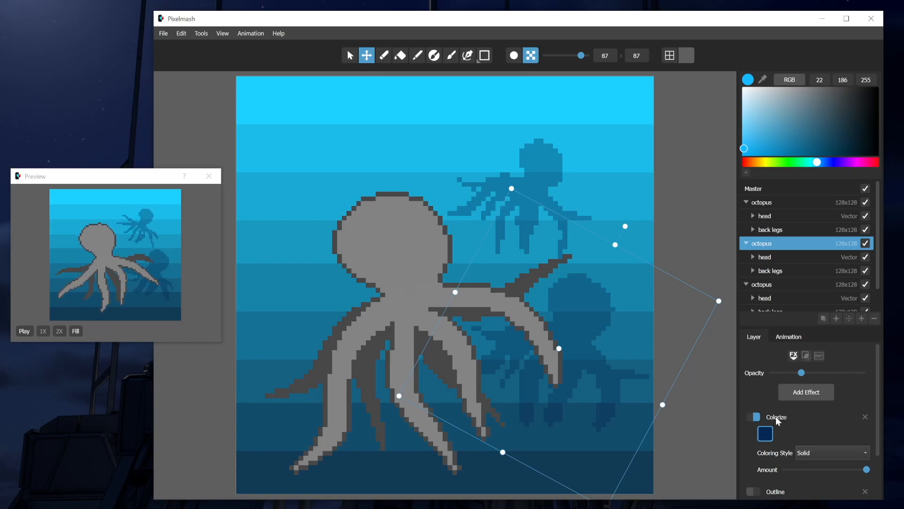
scroll(812, 430, down, 2)
scroll(815, 429, up, 2)
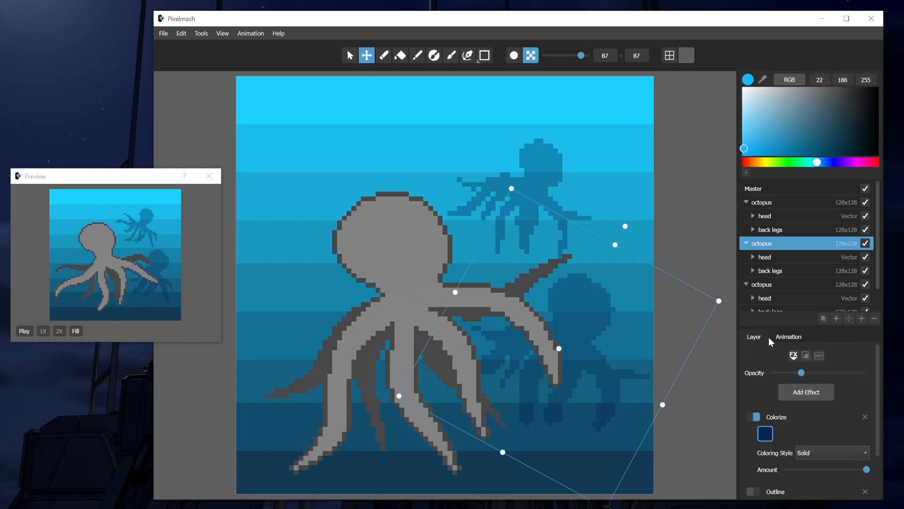
- Turn off the Outline effect on the small octopus copy's head layer
click(782, 257)
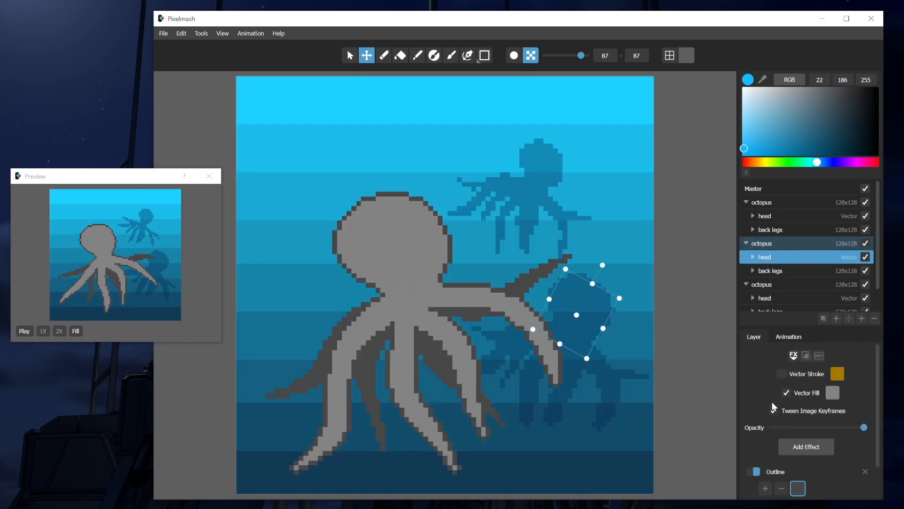
scroll(772, 402, down, 1)
click(757, 433)
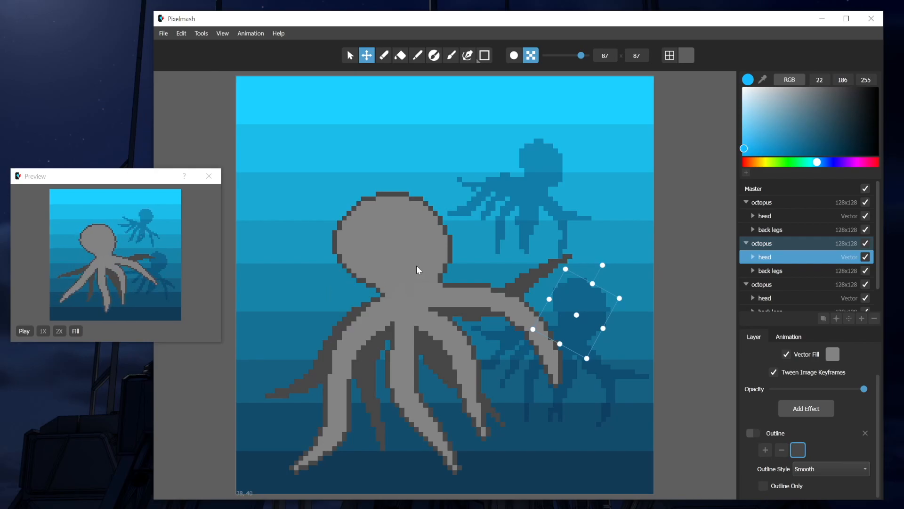
- Examine the large octopus's head layer and its nested tentacles, comparing the head's vector curve in frames 1 and 7
click(768, 204)
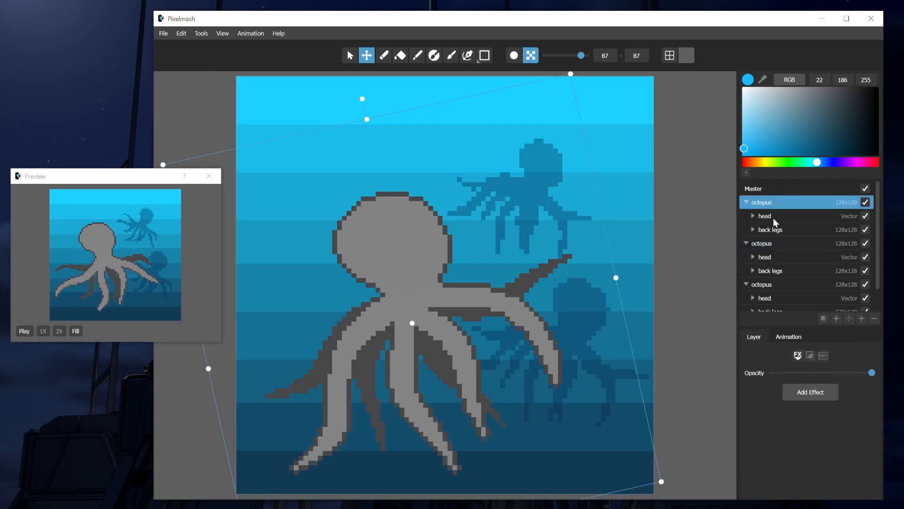
click(773, 218)
click(752, 216)
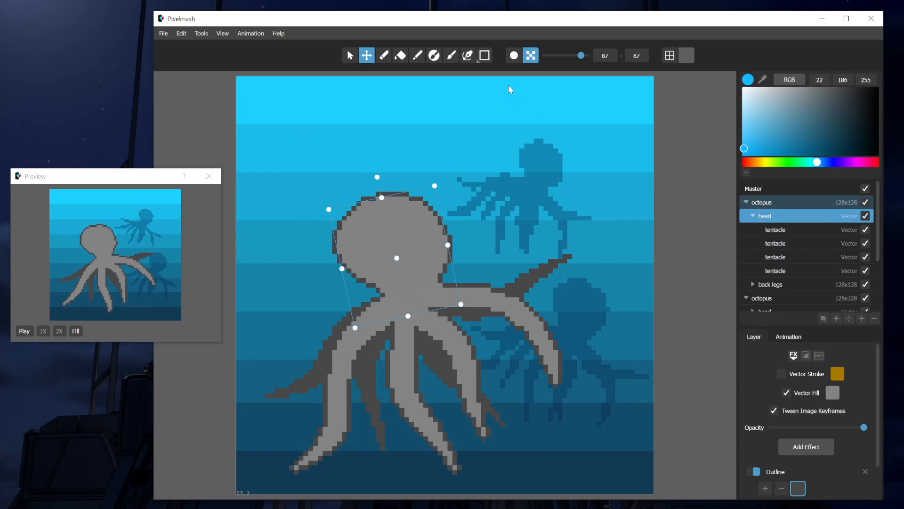
click(468, 55)
scroll(380, 274, up, 2)
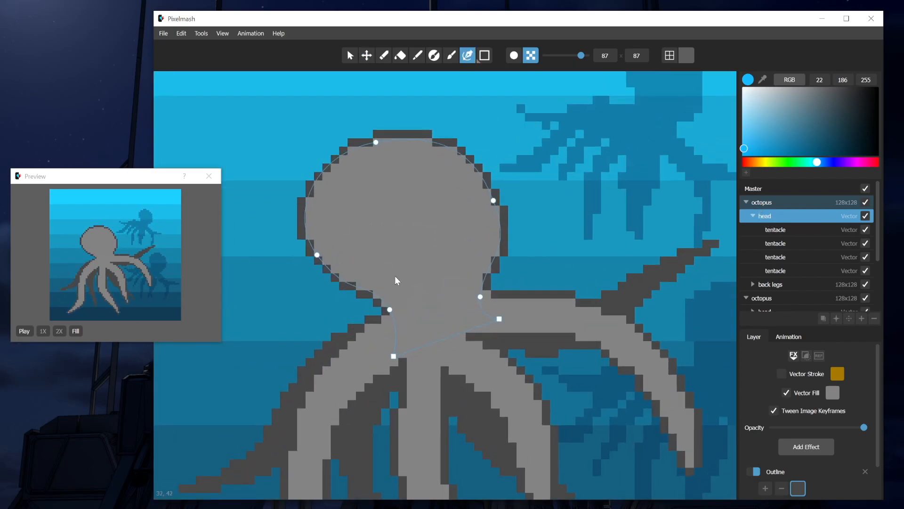
scroll(464, 244, down, 2)
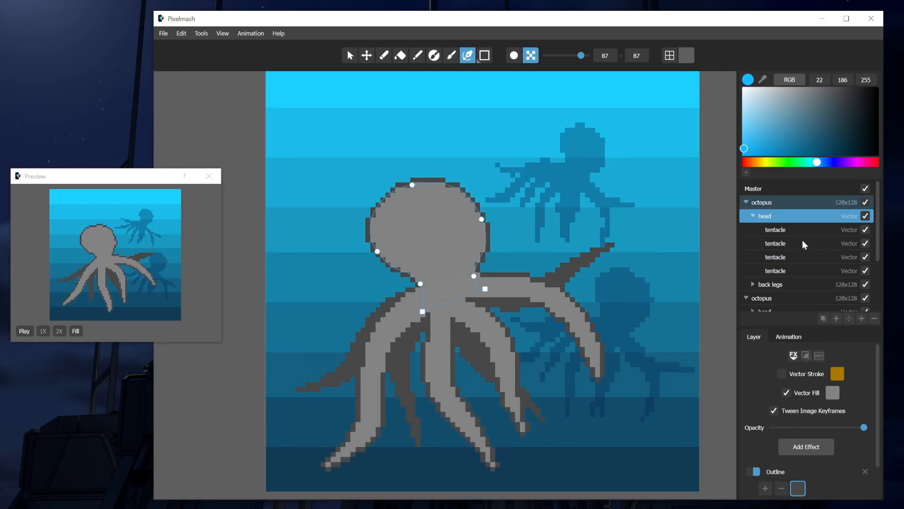
click(795, 338)
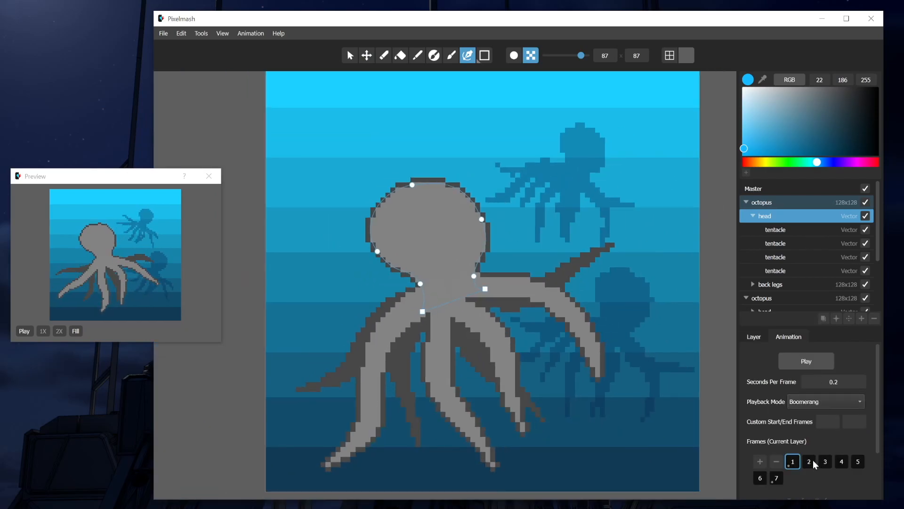
click(771, 477)
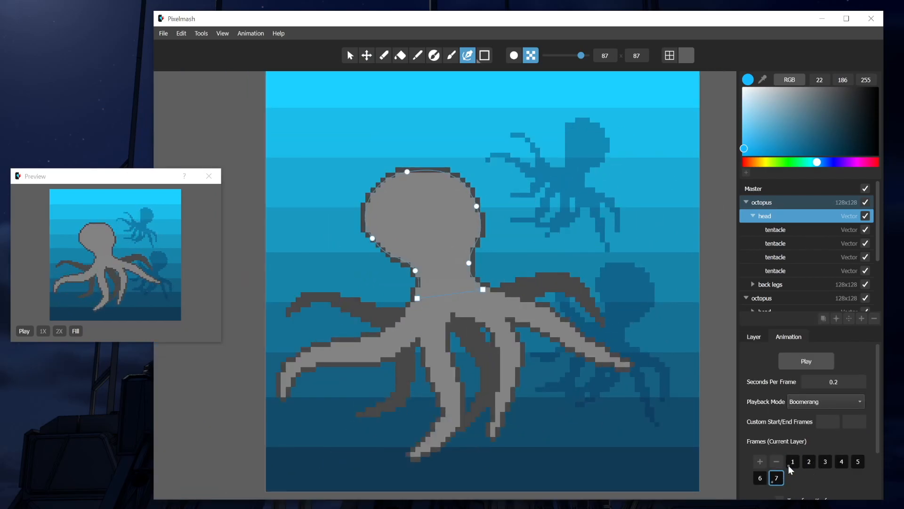
click(792, 462)
click(777, 477)
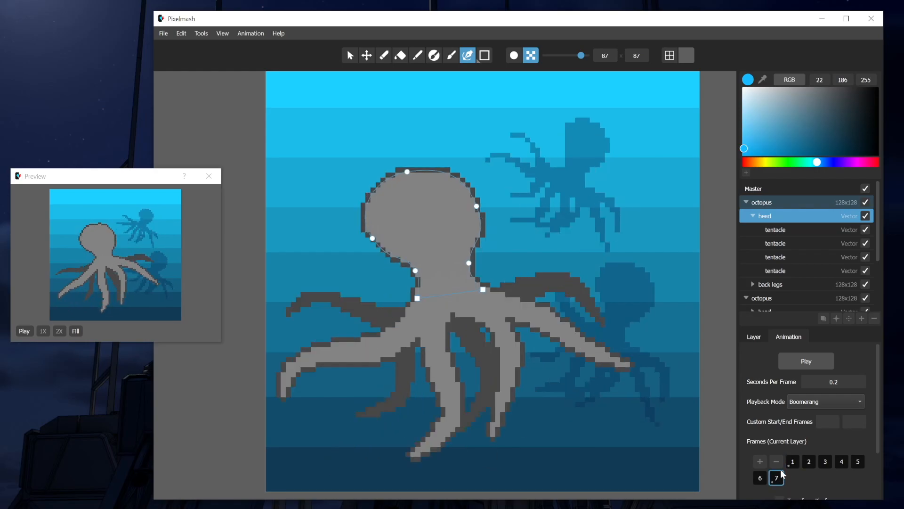
click(793, 462)
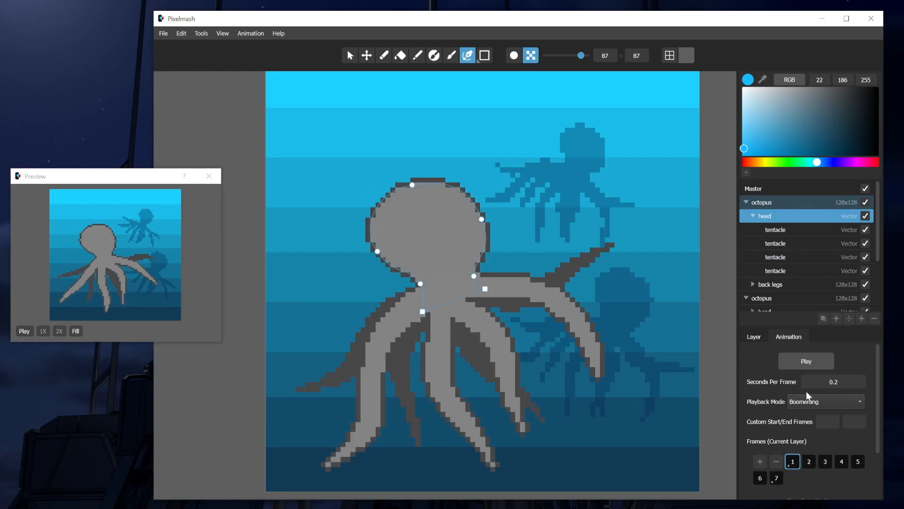
- Compare the vector curves of the large octopus's first and third tentacle layers in frames 1 and 7
click(779, 230)
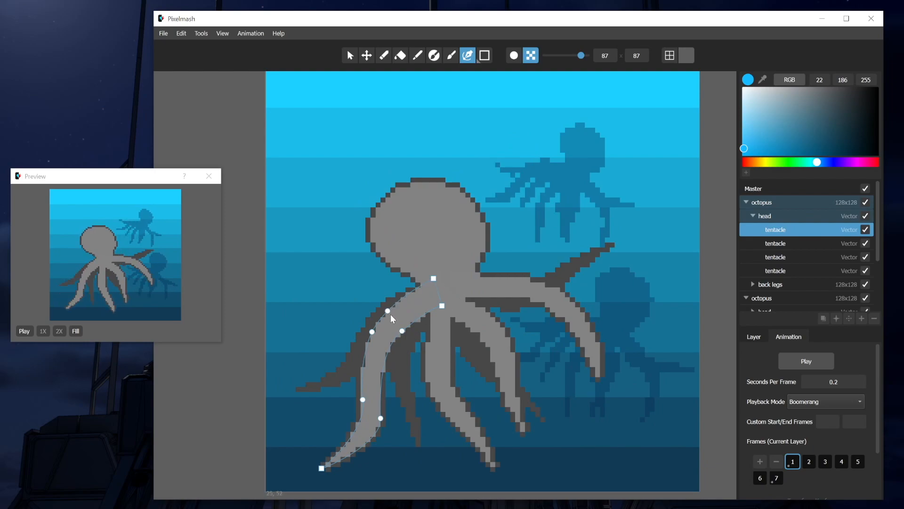
right_click(361, 416)
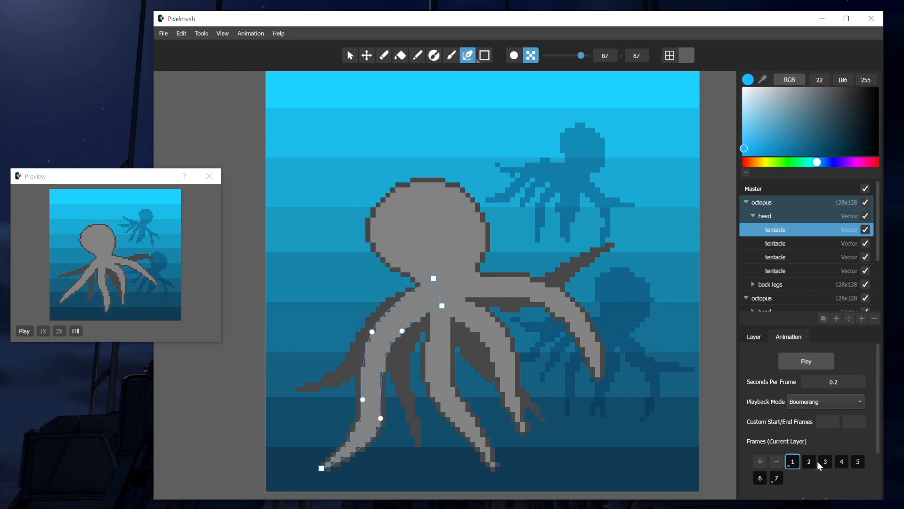
click(777, 478)
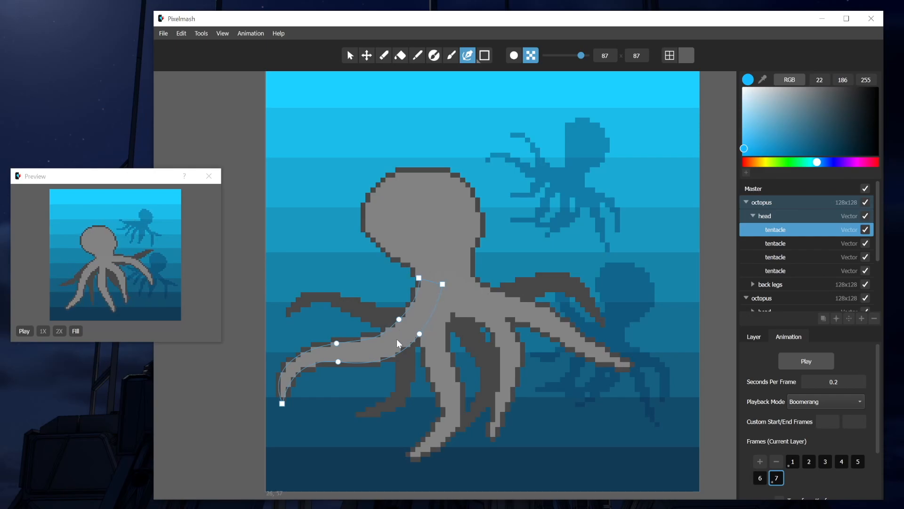
click(769, 259)
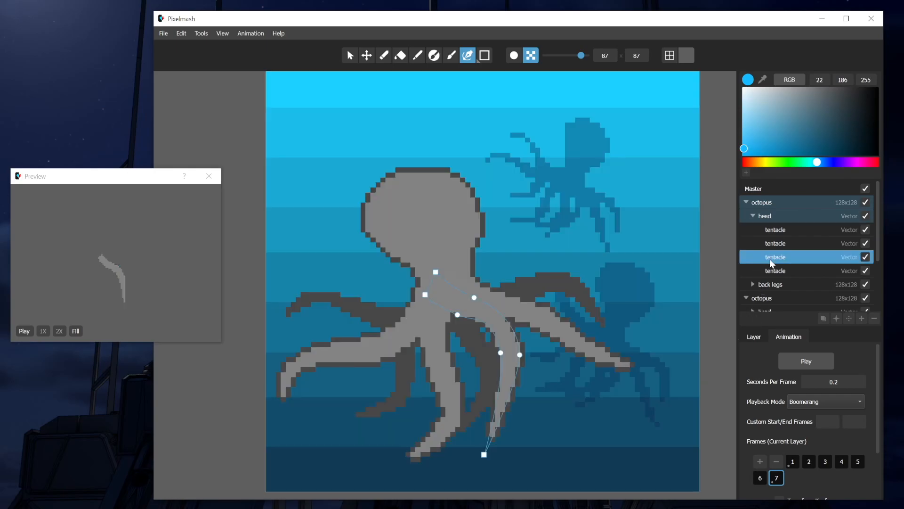
click(796, 461)
click(777, 477)
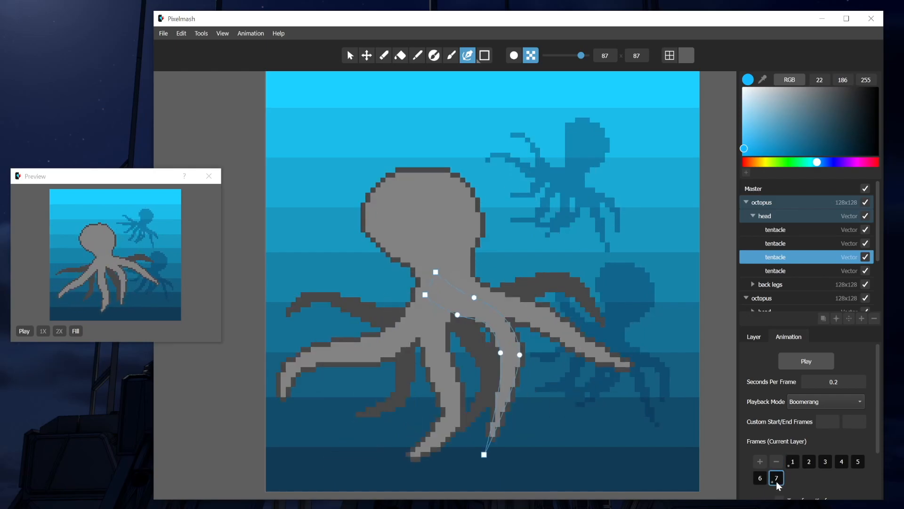
- Select the large octopus layer and insert four additional animation frames after frame 2
click(767, 217)
click(767, 203)
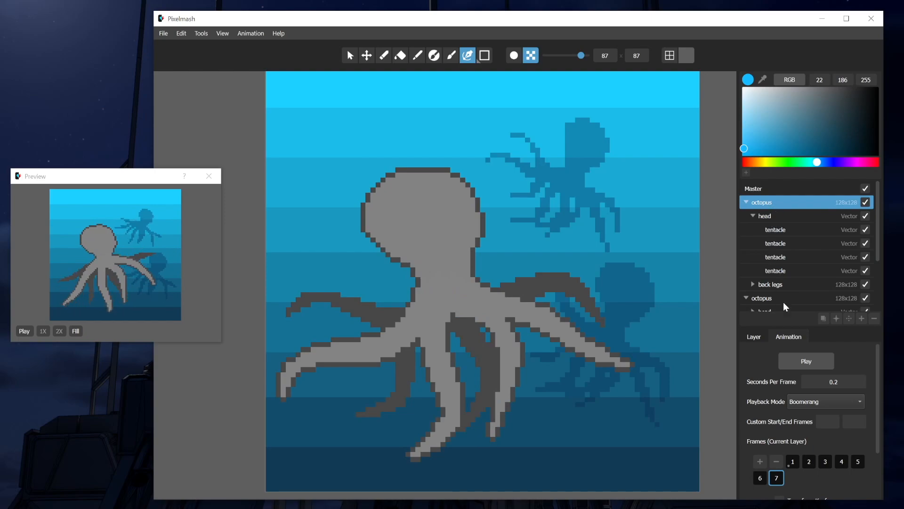
click(754, 337)
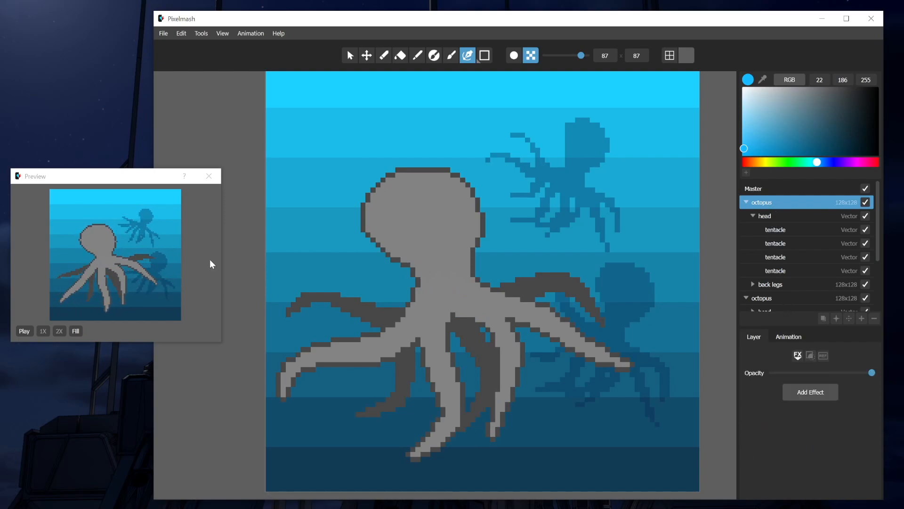
click(796, 336)
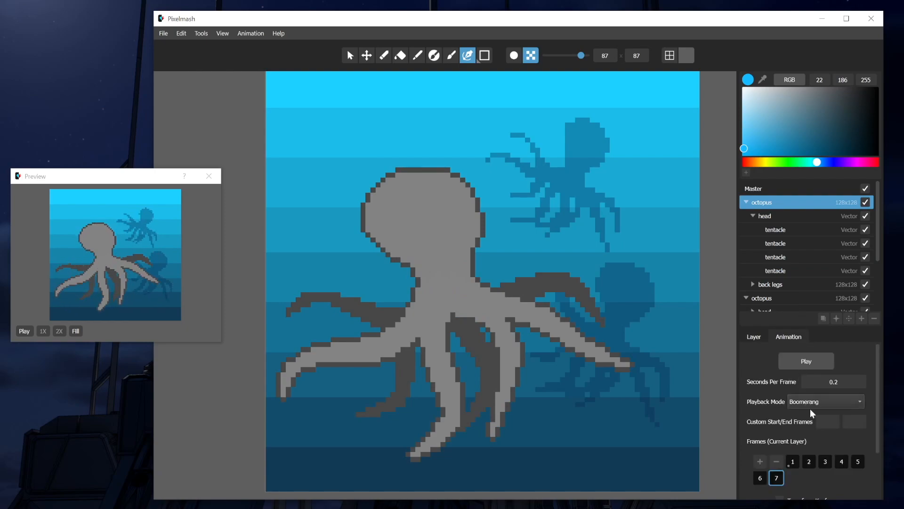
click(809, 461)
click(760, 462)
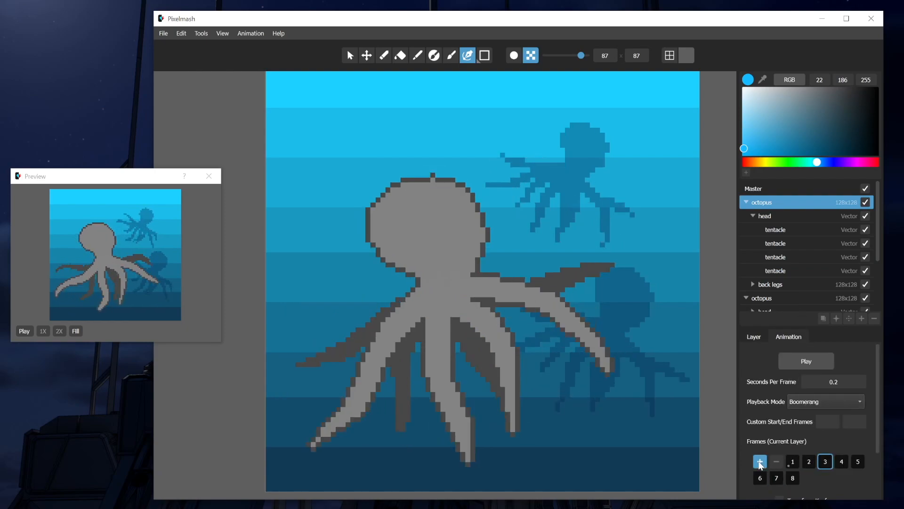
click(760, 462)
click(760, 462)
click(758, 461)
- Set the octopus animation's seconds per frame to 0.1
click(845, 382)
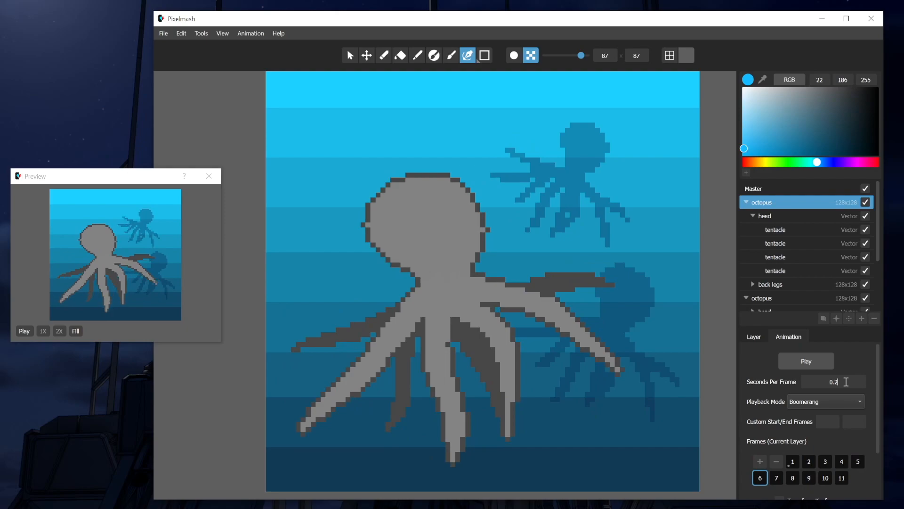
key(BackSpace)
text(1)
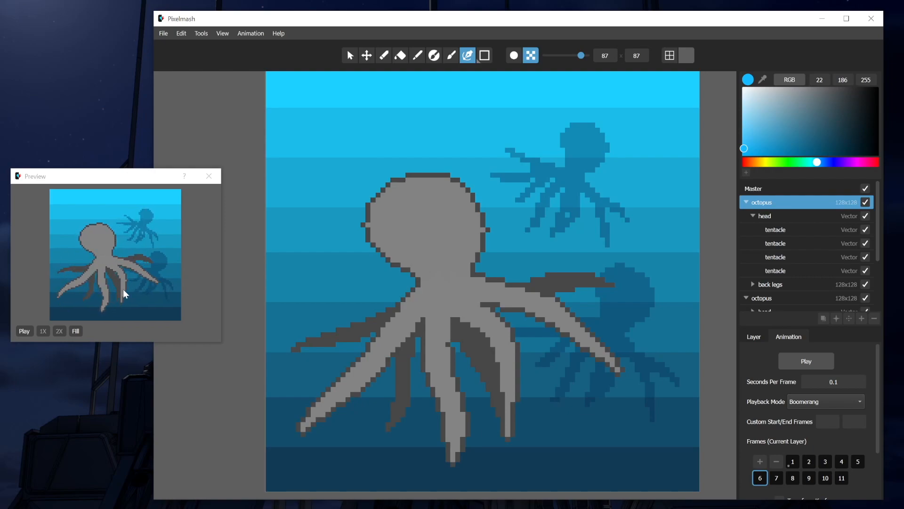
- Delete six animation frames starting at frame 3 of the large octopus layer
click(823, 463)
click(776, 461)
click(775, 462)
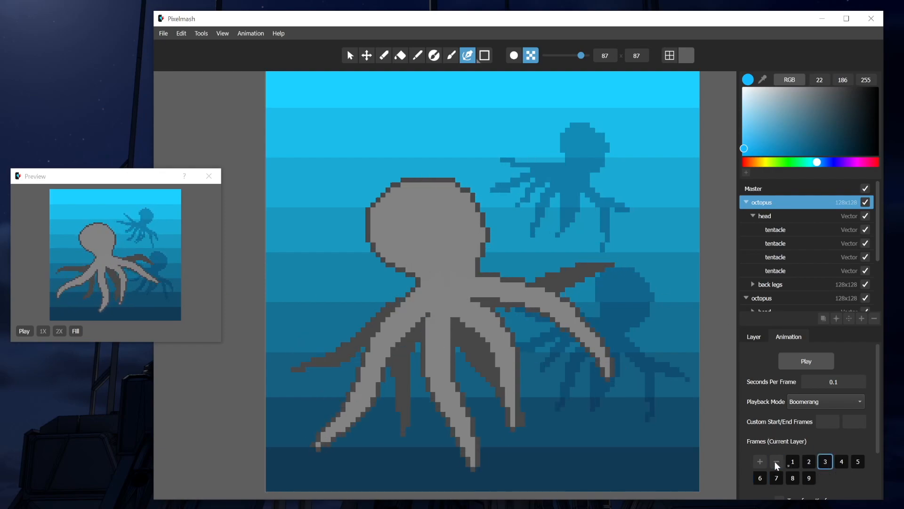
click(775, 462)
click(776, 462)
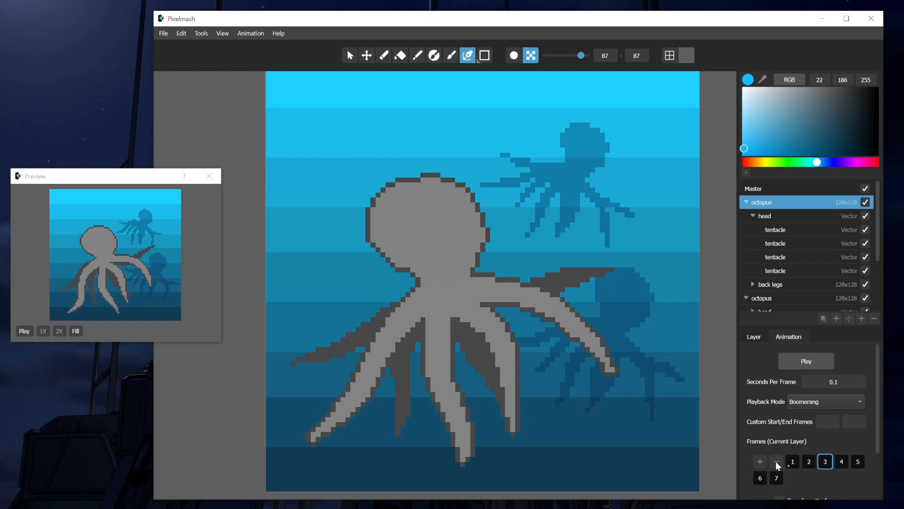
click(754, 336)
click(789, 336)
click(776, 460)
click(776, 461)
- Set the octopus animation's seconds per frame to 0.25
click(838, 383)
key(BackSpace)
text(25)
key(Return)
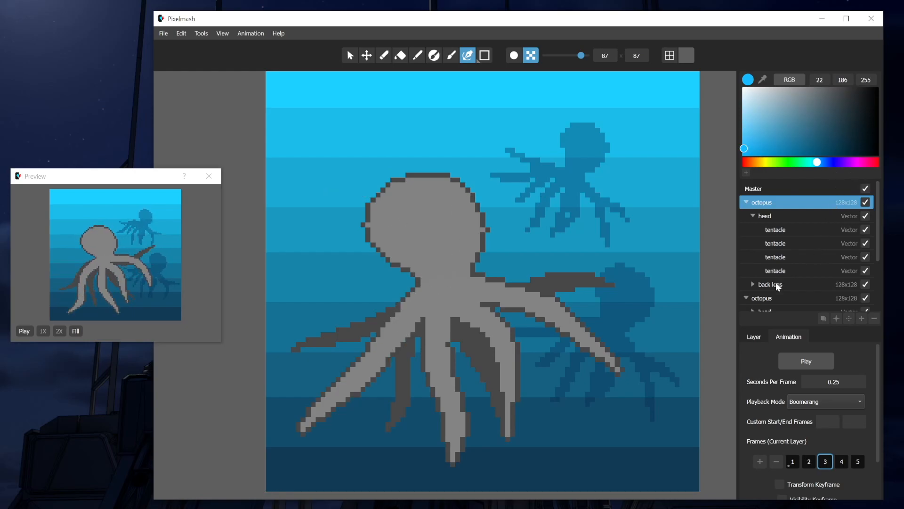
- Delete the two small octopus copies, keeping the large octopus and the background layer
click(777, 297)
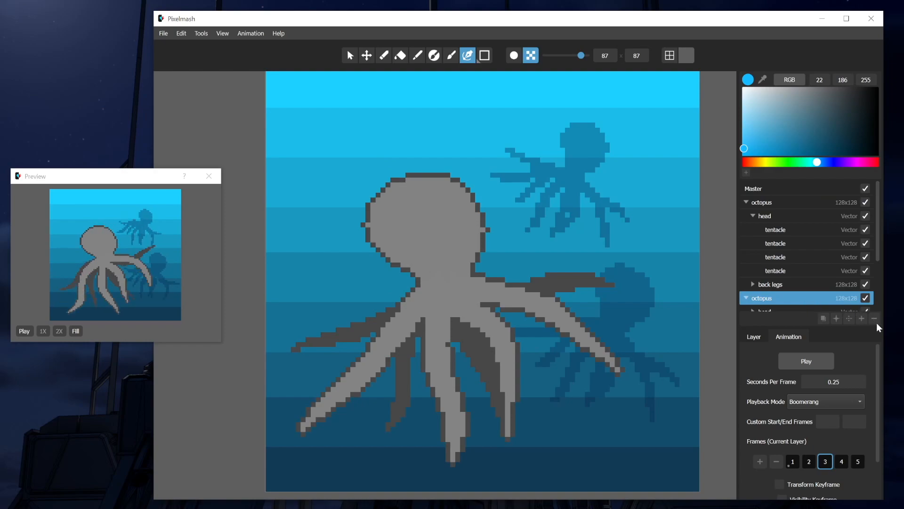
scroll(787, 293, down, 2)
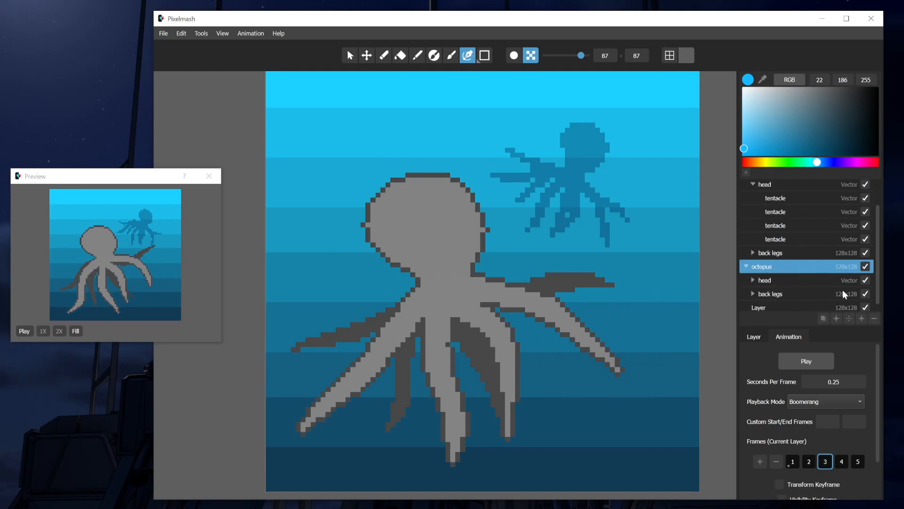
click(874, 318)
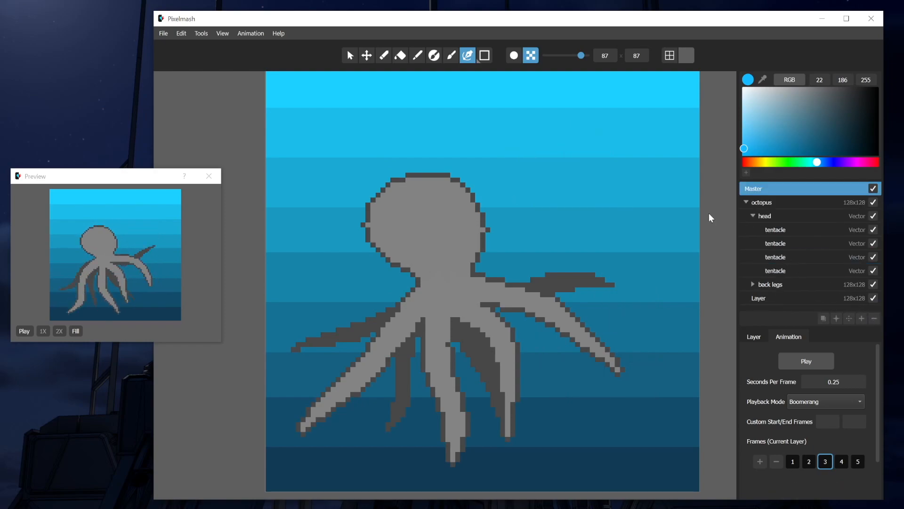
- Play the octopus animation in the preview and stop it again
click(26, 333)
click(24, 330)
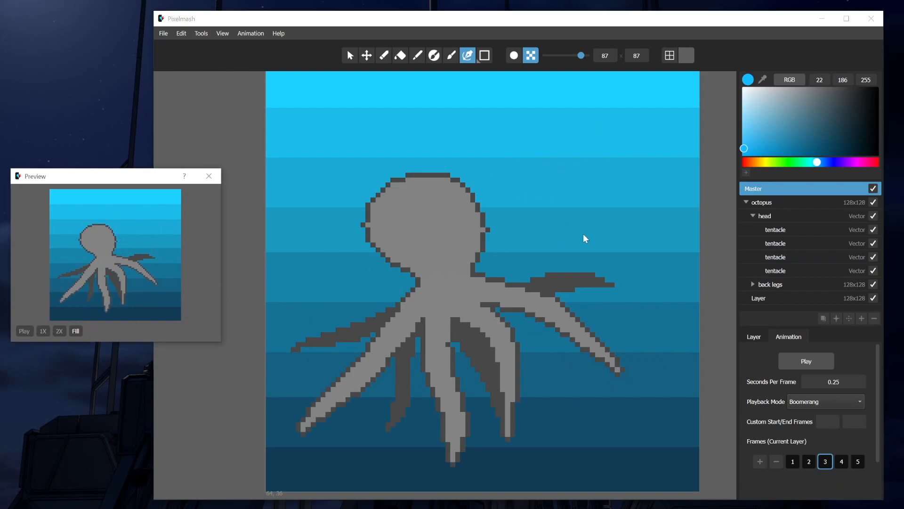
click(732, 106)
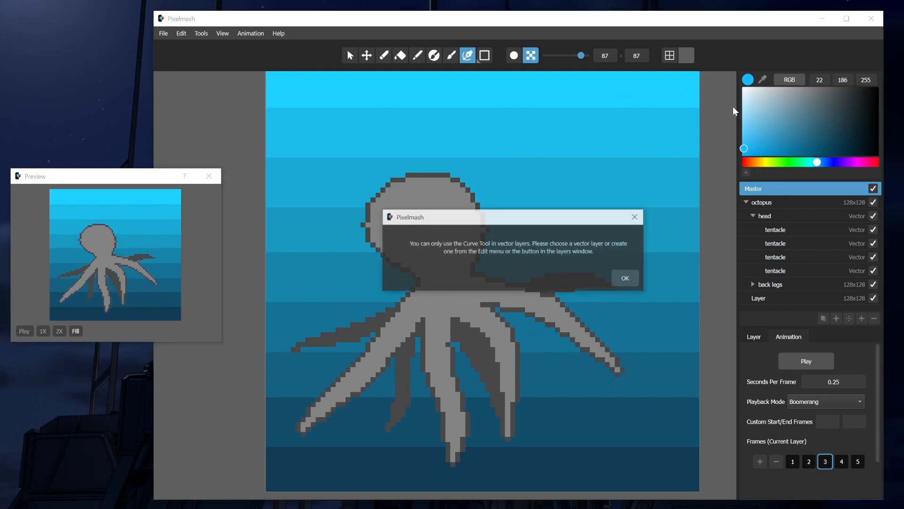
click(626, 278)
- Examine the octopus layer's nested head and back legs layers, collapsing and expanding the group
click(767, 203)
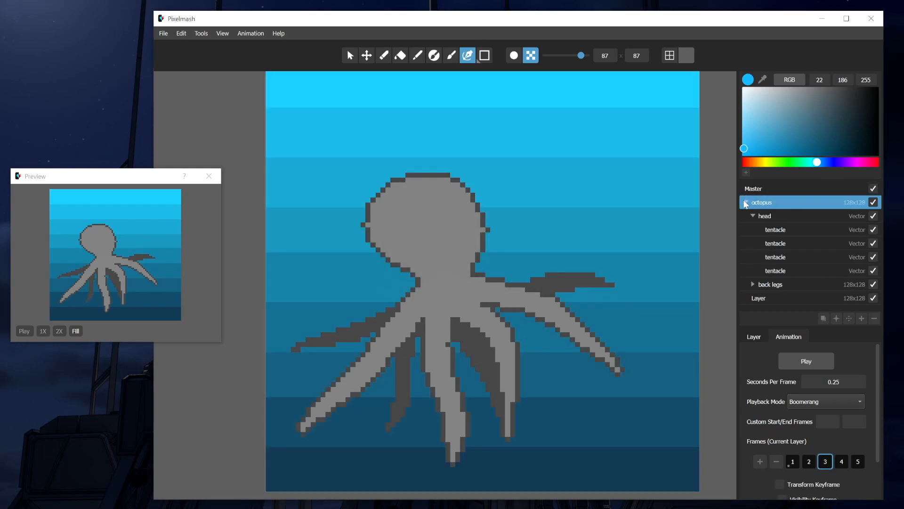
click(744, 201)
click(746, 201)
click(763, 215)
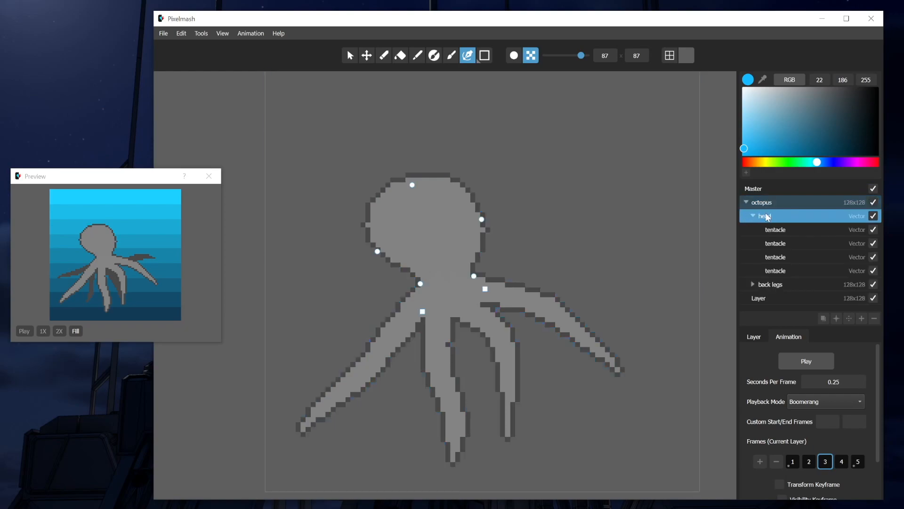
click(772, 284)
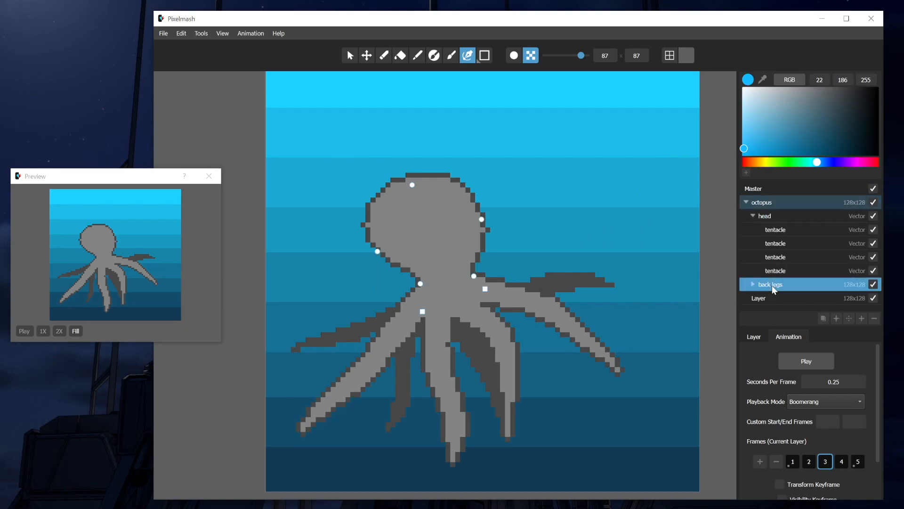
click(746, 202)
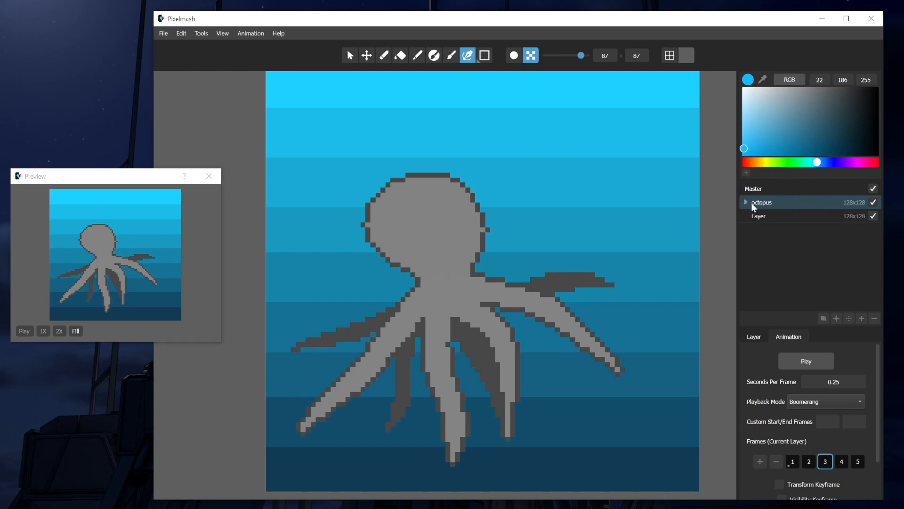
click(747, 202)
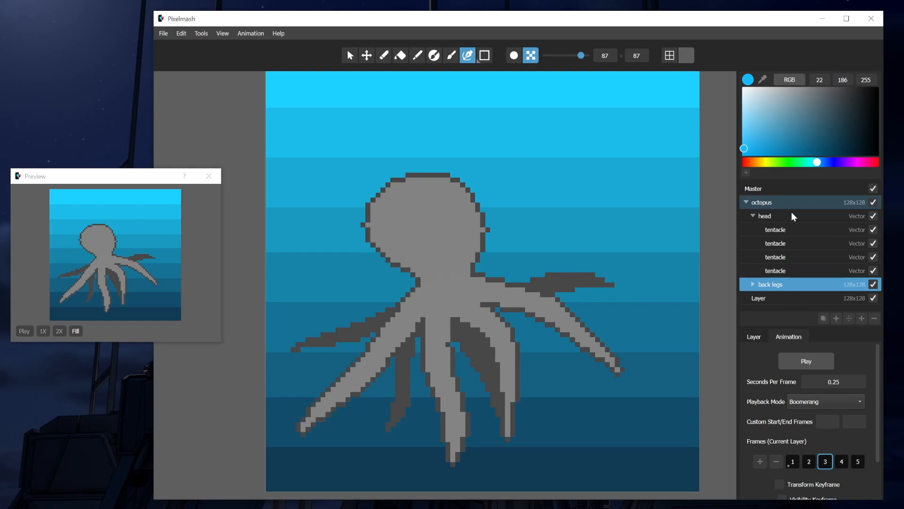
- Bake the resolution and effects of the whole octopus layer group
click(792, 213)
click(776, 202)
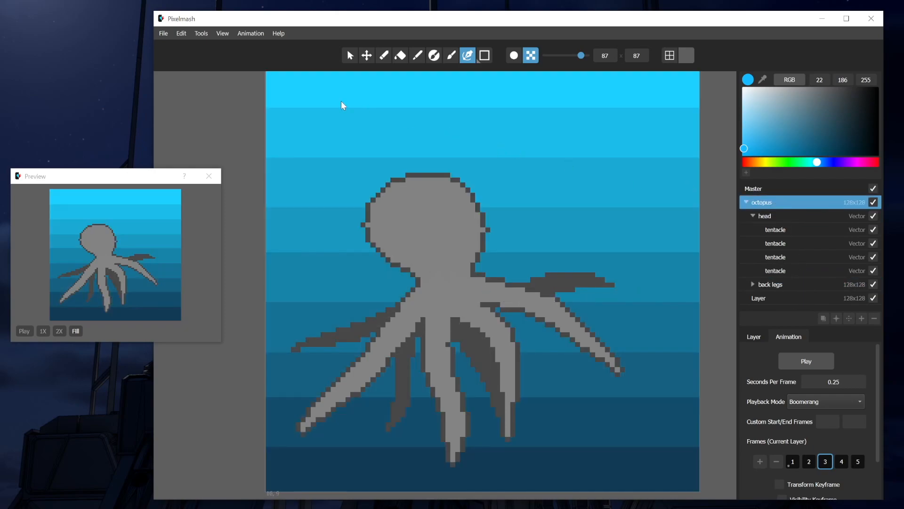
click(181, 33)
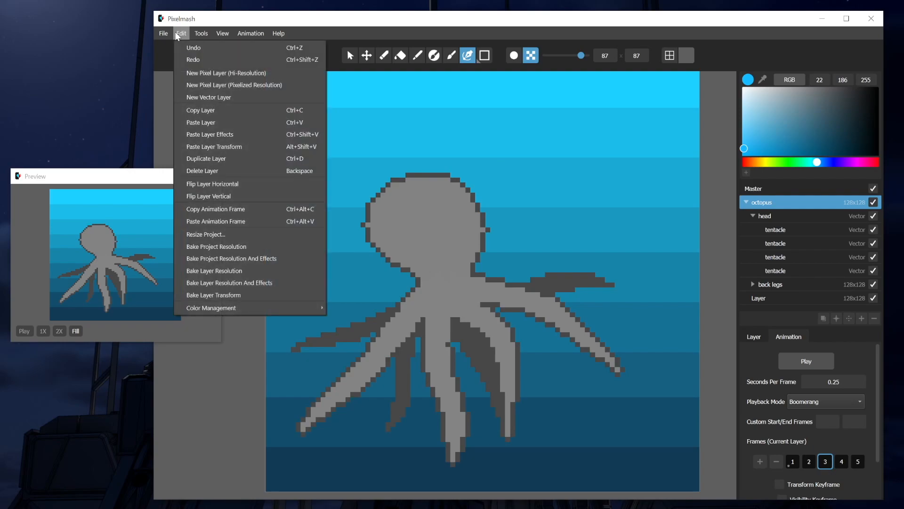
click(233, 283)
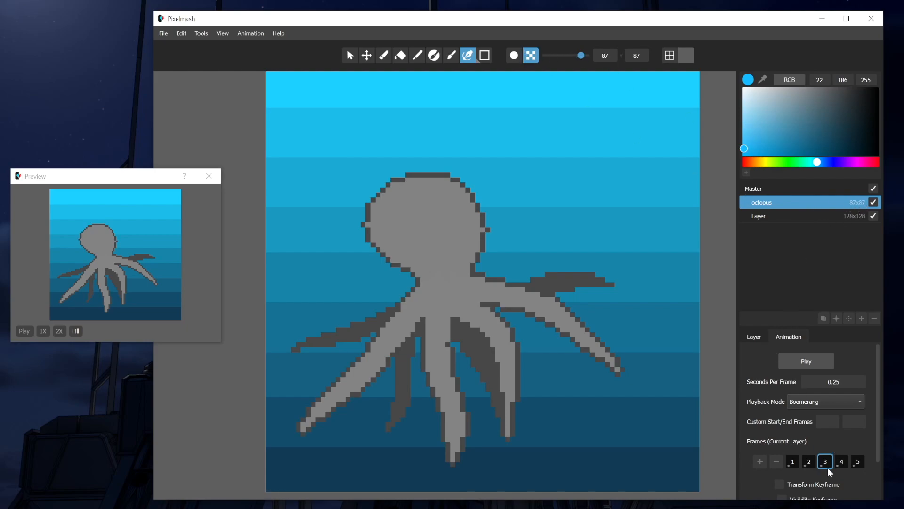
- Step through the baked octopus layer's animation frames 1 to 5 and examine their image keyframes
click(798, 462)
click(808, 463)
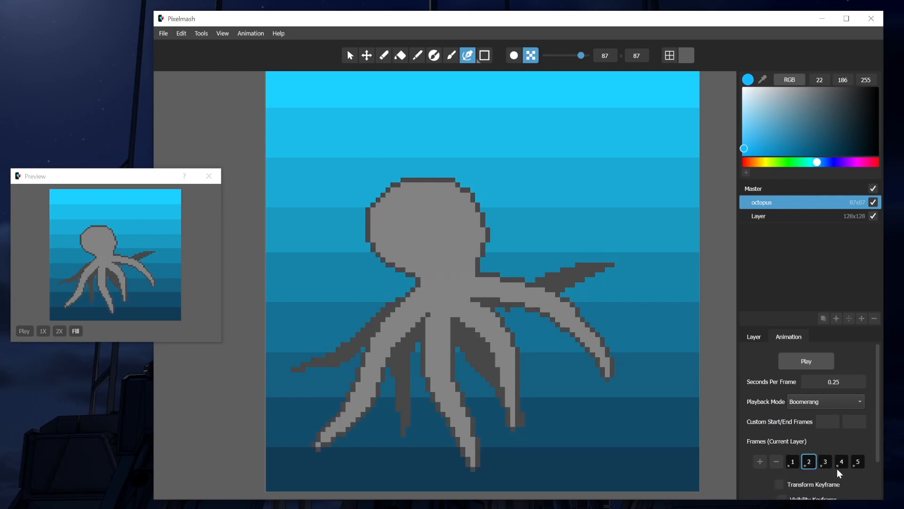
click(825, 461)
scroll(827, 462, down, 1)
click(843, 415)
click(852, 414)
click(841, 416)
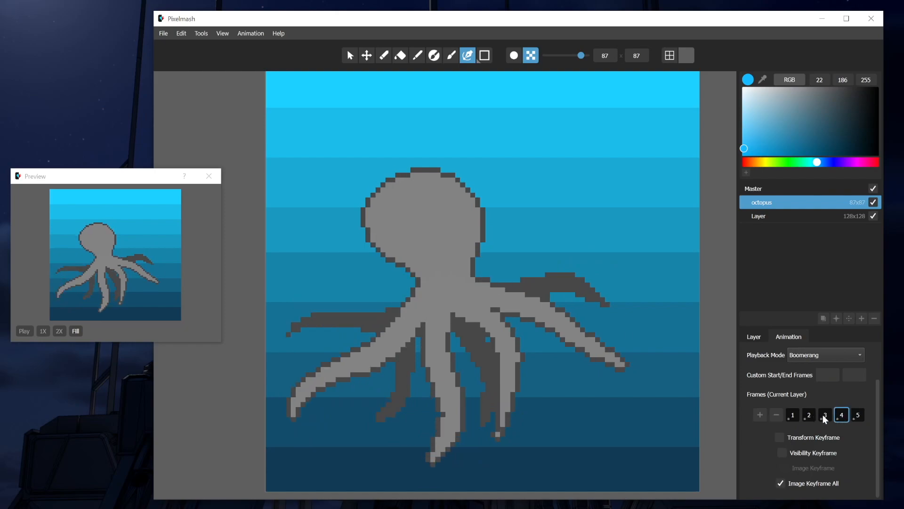
click(823, 414)
click(809, 417)
- Erase a gap between the octopus's head and its right tentacle in frame 2, and compare it with frames 1 and 3
click(450, 55)
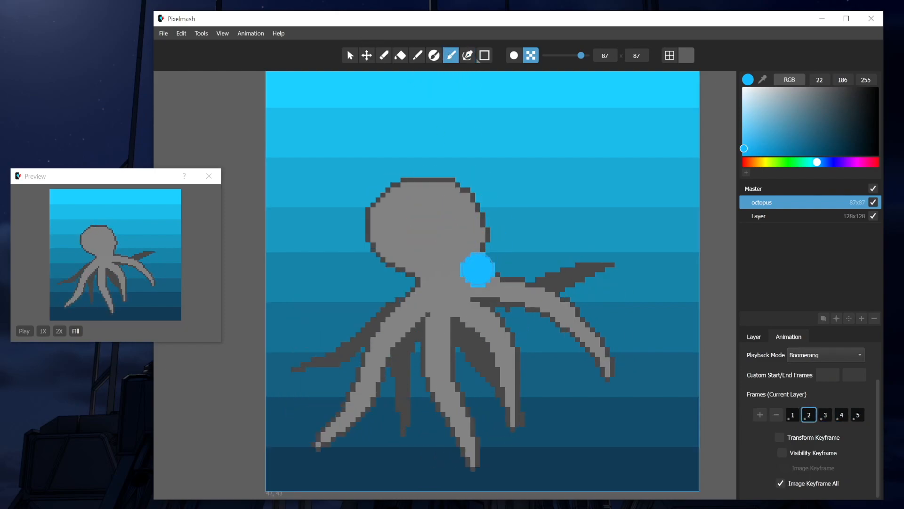
click(384, 55)
mouse_move(468, 270)
mouse_down()
mouse_move(484, 241)
mouse_move(476, 265)
mouse_move(513, 288)
mouse_up()
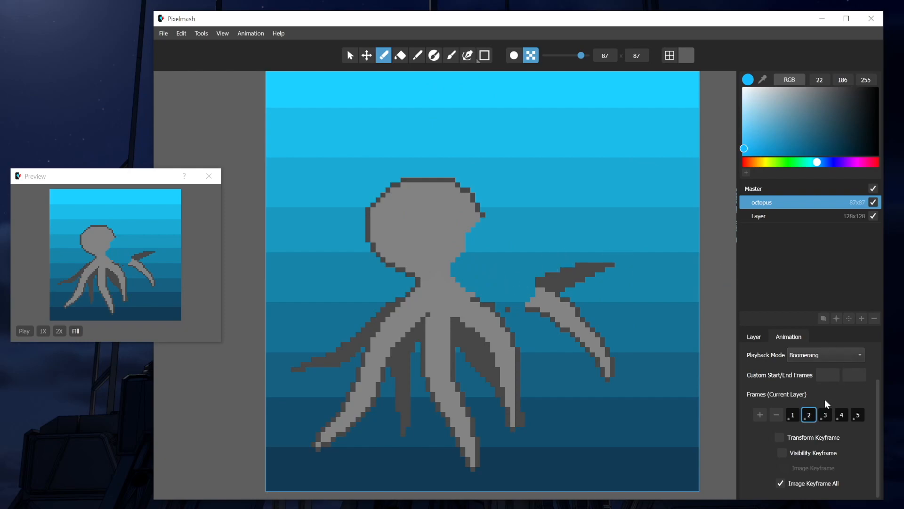
click(797, 414)
click(807, 414)
click(825, 415)
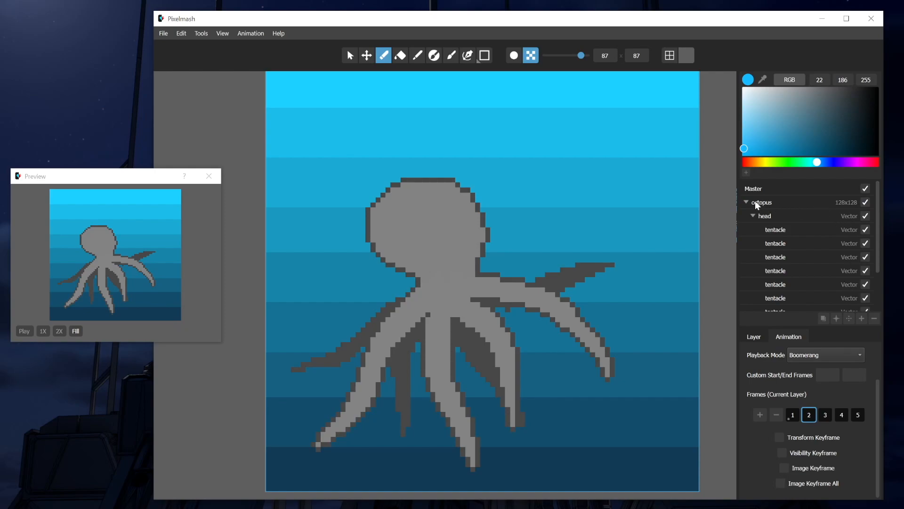
- Create a new Standard Pixel Art project of 64 × 64 pixels
click(162, 33)
click(174, 47)
click(522, 274)
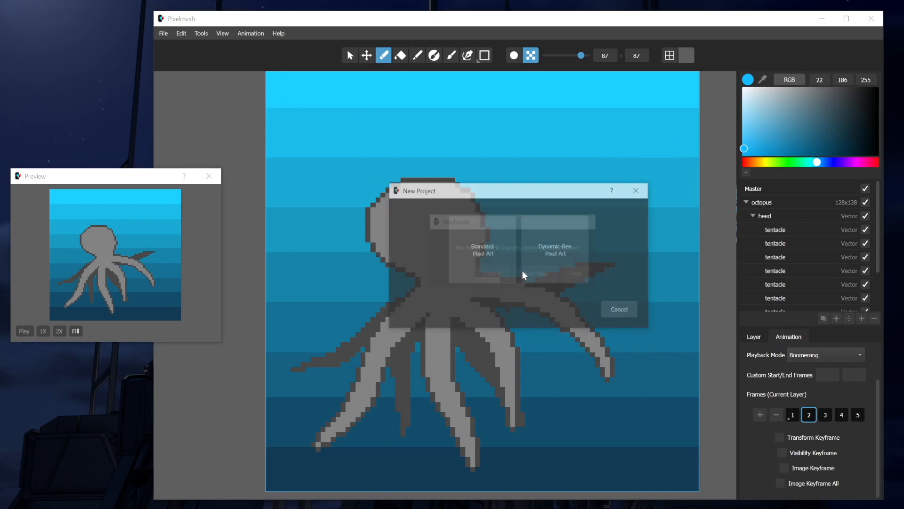
click(496, 267)
click(625, 311)
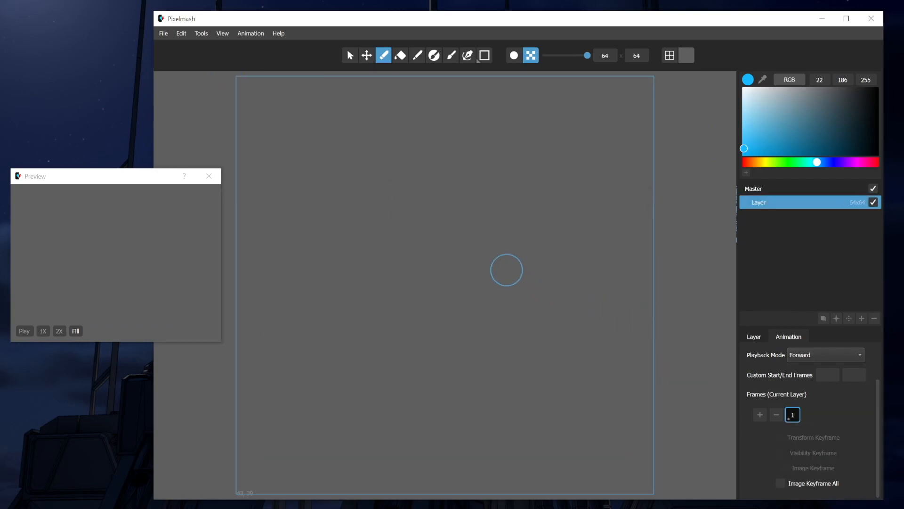
- Add a vector layer and draw a closed, irregular blue outline on it with the Curve tool, mixing corner and curved points
click(468, 56)
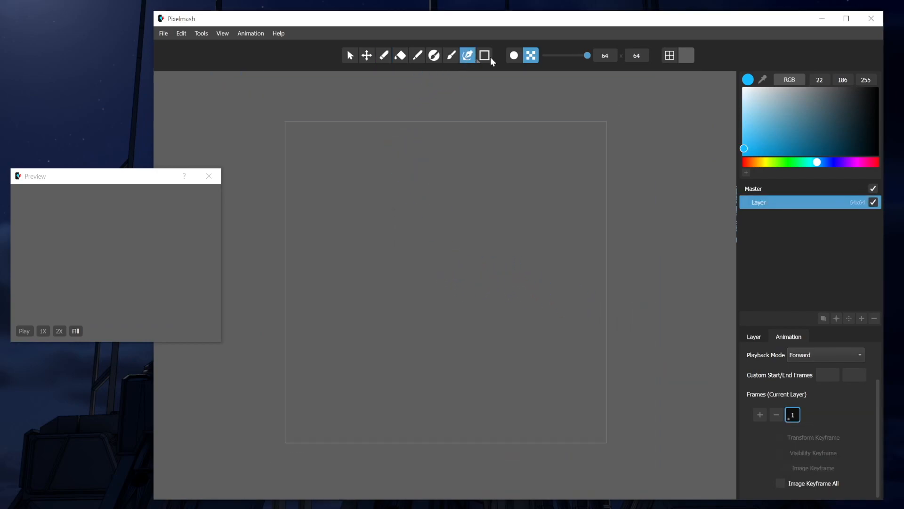
click(837, 319)
drag(363, 352, 372, 326)
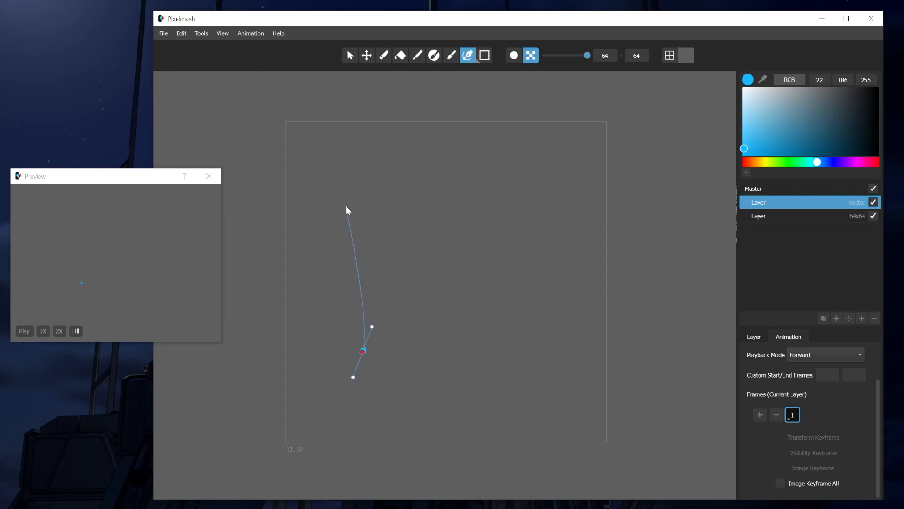
click(346, 206)
drag(415, 205, 436, 171)
click(438, 132)
click(524, 149)
drag(496, 222, 513, 285)
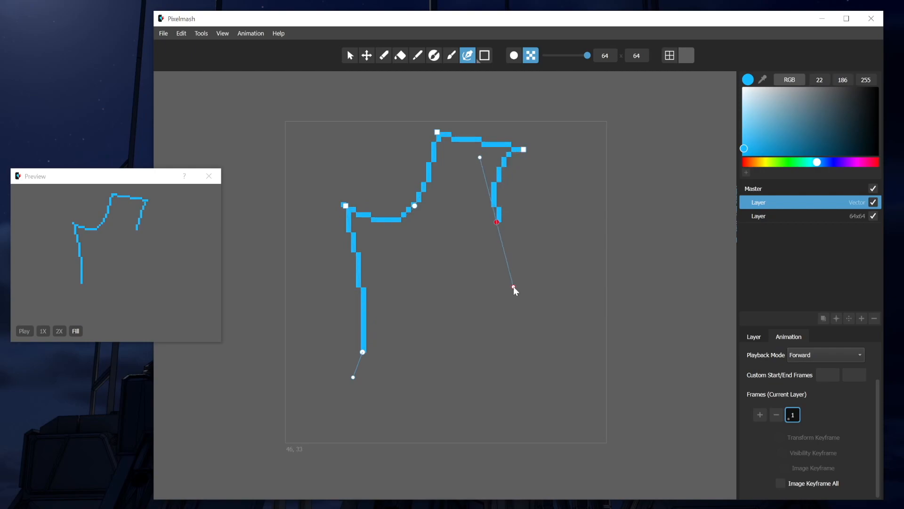
click(391, 338)
drag(520, 372, 504, 426)
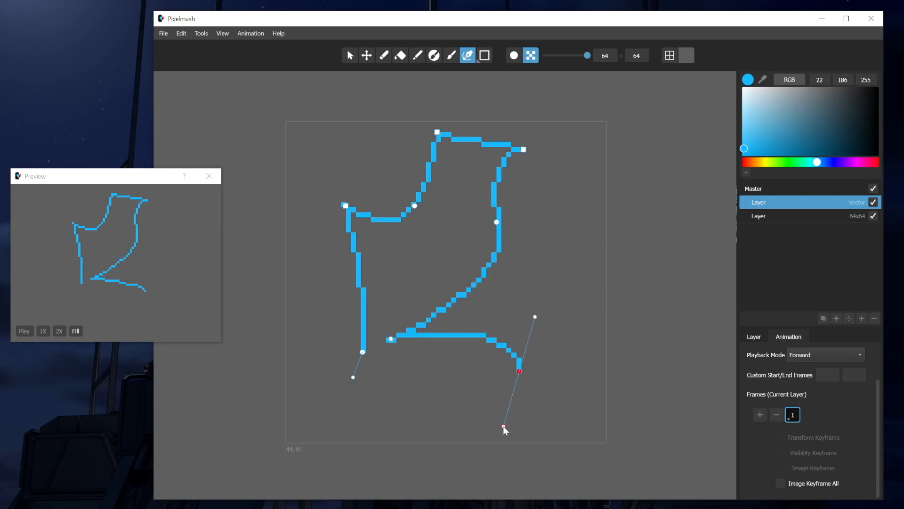
click(404, 421)
drag(363, 352, 322, 344)
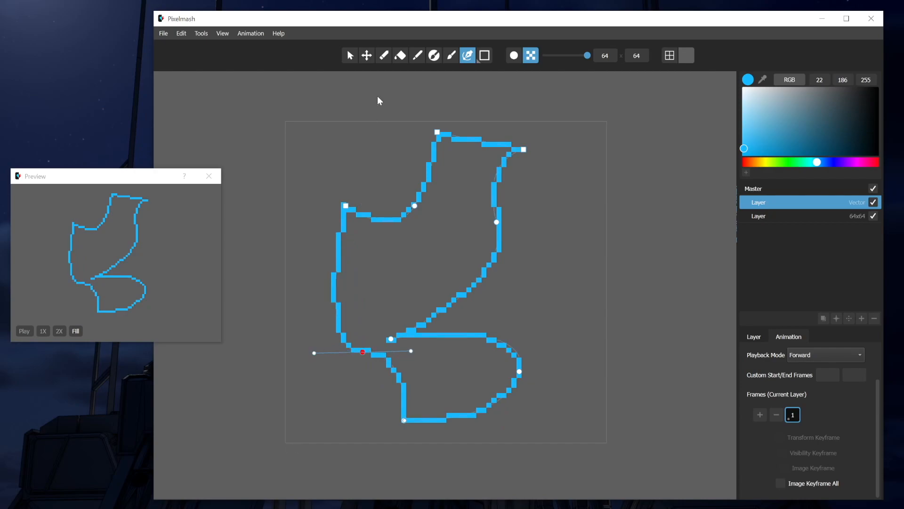
- Turn the vector outline layer into a reference layer and inspect its thin guide lines up close
click(350, 58)
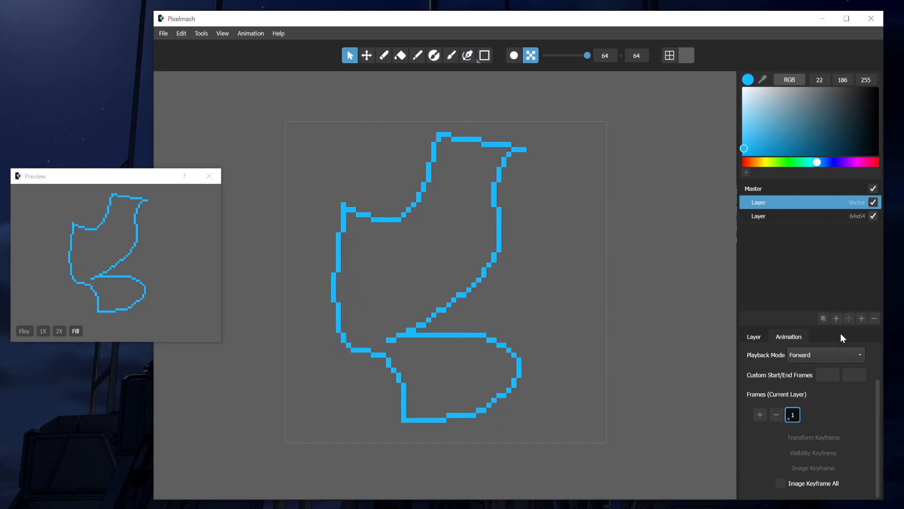
click(754, 337)
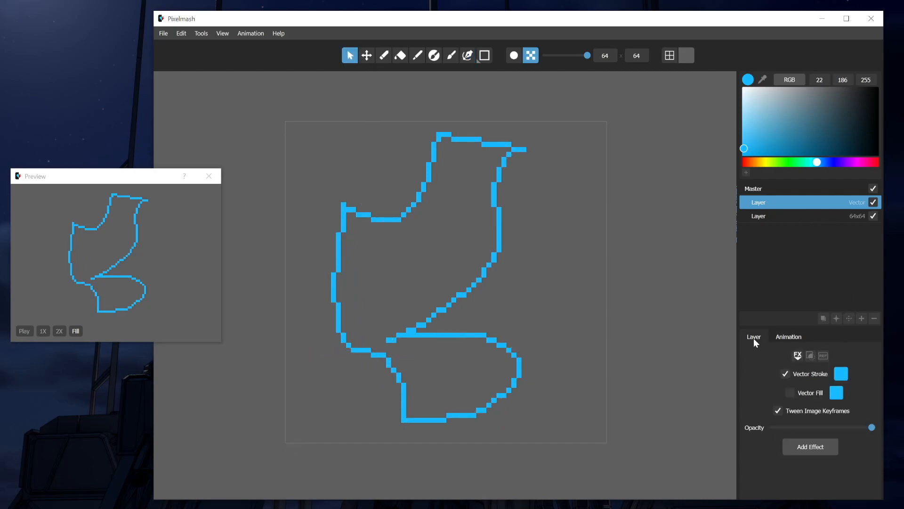
click(823, 355)
scroll(387, 207, up, 4)
scroll(409, 231, down, 4)
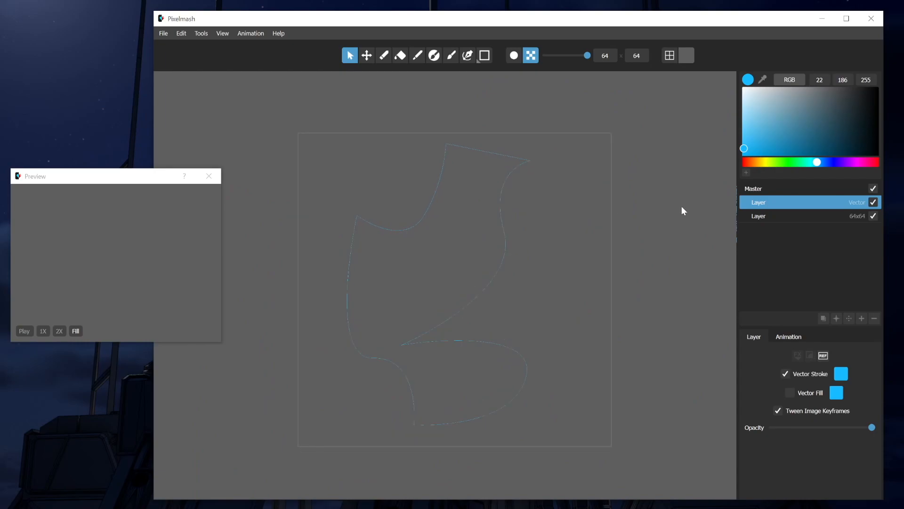
- Paint a solid orange shape (RGB 255, 145, 0) inside the upper part of the reference outline on the 64x64 layer with the Brush
click(789, 217)
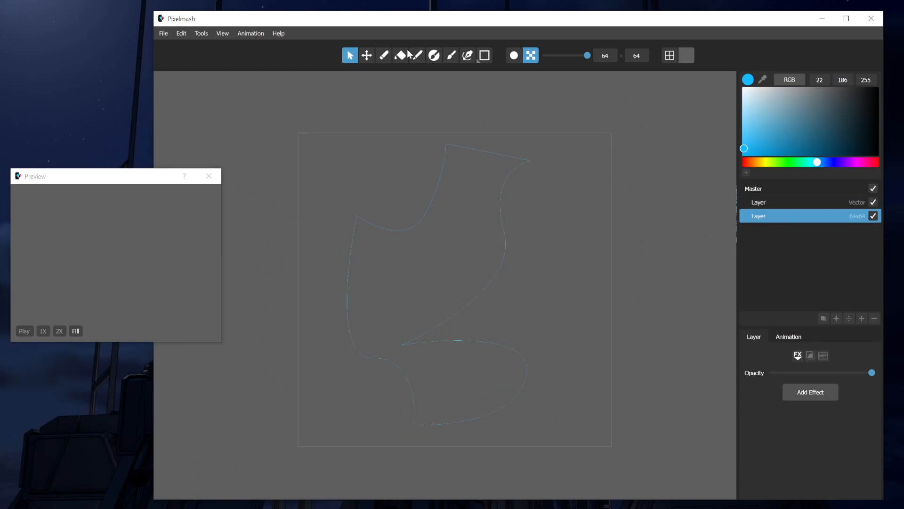
click(450, 59)
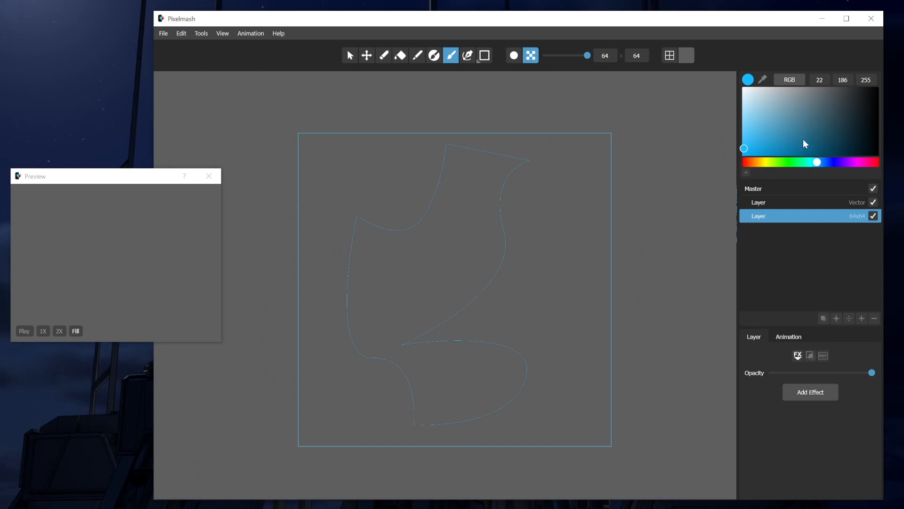
mouse_move(817, 162)
mouse_down()
mouse_move(745, 162)
mouse_move(757, 161)
mouse_up()
click(744, 154)
scroll(451, 230, up, 2)
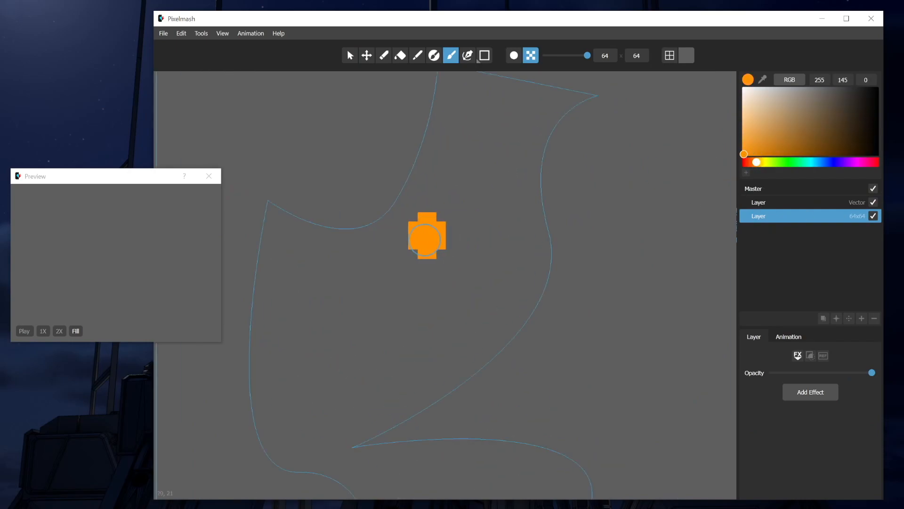
mouse_move(431, 245)
mouse_down()
mouse_move(421, 271)
mouse_move(496, 325)
mouse_move(373, 355)
mouse_move(503, 250)
mouse_move(483, 141)
mouse_move(525, 92)
mouse_move(542, 104)
mouse_move(499, 192)
mouse_move(536, 235)
mouse_move(521, 112)
mouse_move(491, 99)
mouse_move(457, 108)
mouse_move(406, 289)
mouse_move(378, 299)
mouse_move(489, 188)
mouse_move(449, 276)
mouse_move(469, 172)
mouse_move(453, 254)
mouse_move(399, 254)
mouse_move(341, 275)
mouse_move(413, 227)
mouse_move(348, 273)
mouse_move(388, 282)
mouse_up()
scroll(387, 282, down, 4)
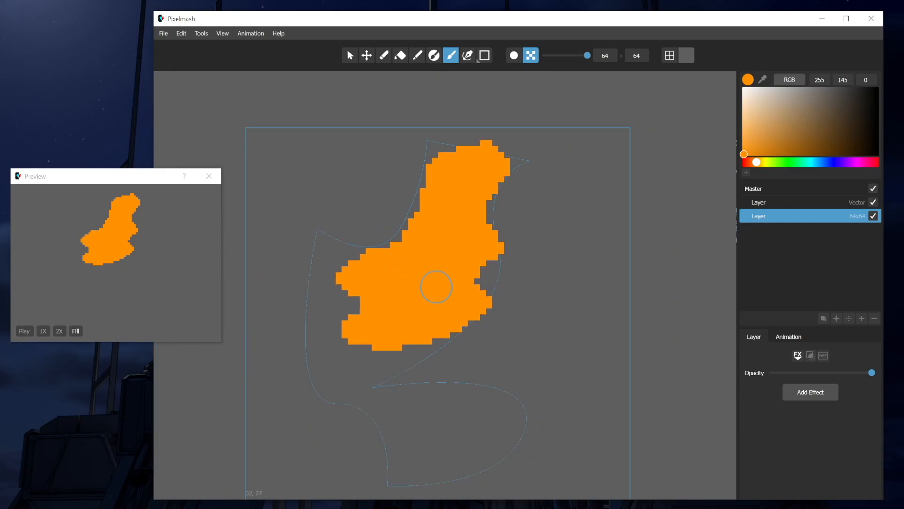
- Add four frames to the animation, making five in total
click(789, 337)
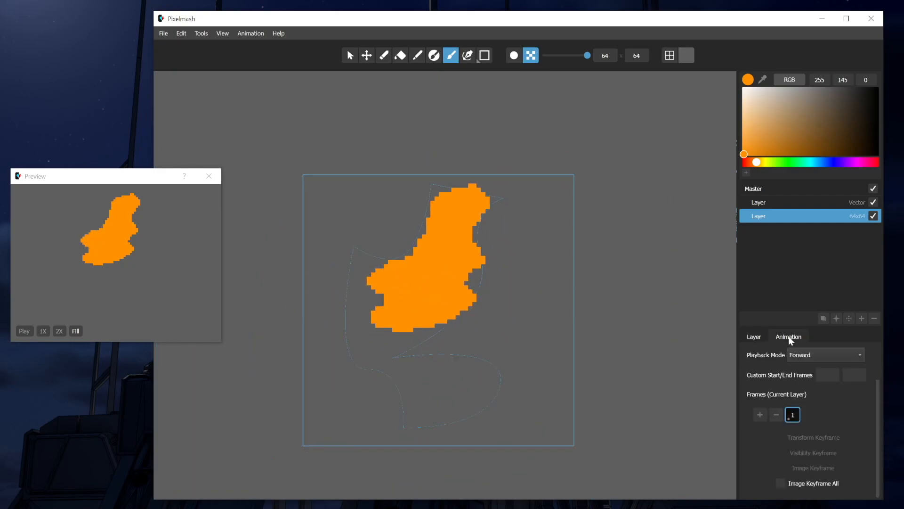
click(761, 412)
click(761, 412)
click(761, 413)
click(761, 413)
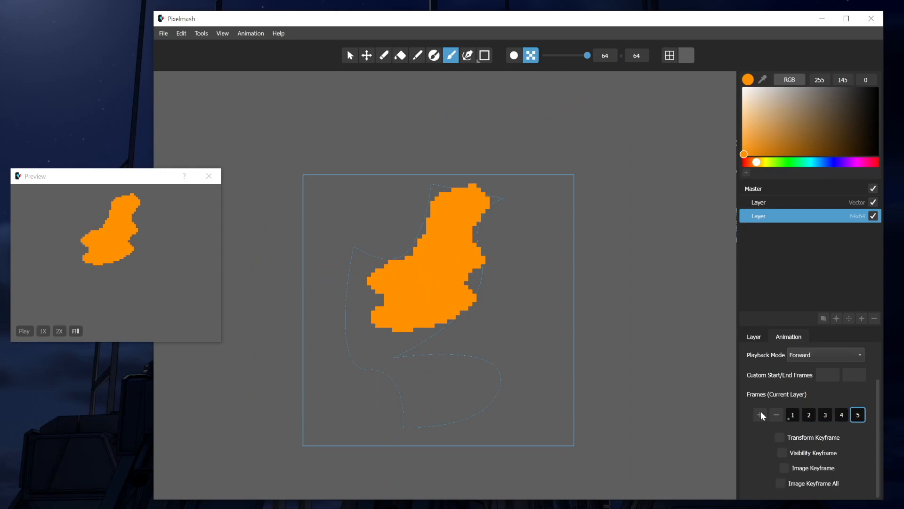
- Turn off reference mode on the vector layer so its outline renders as regular pixels
click(787, 201)
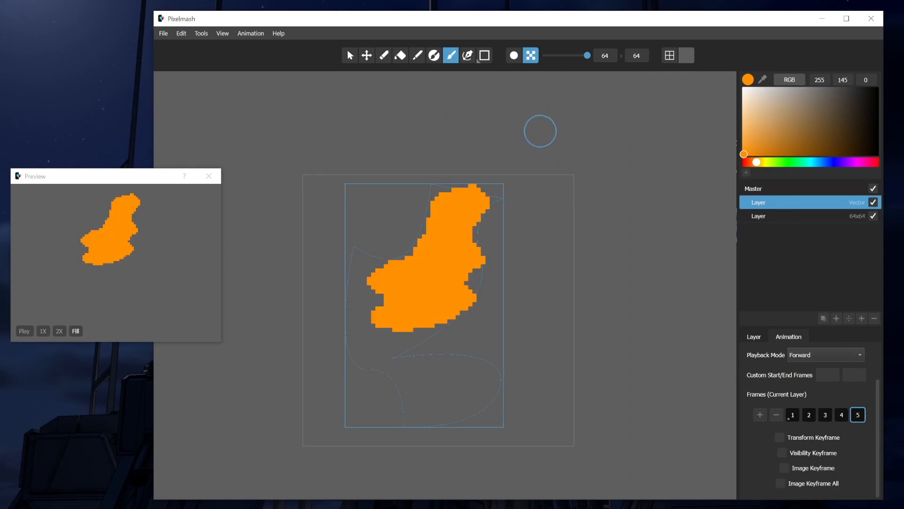
click(350, 56)
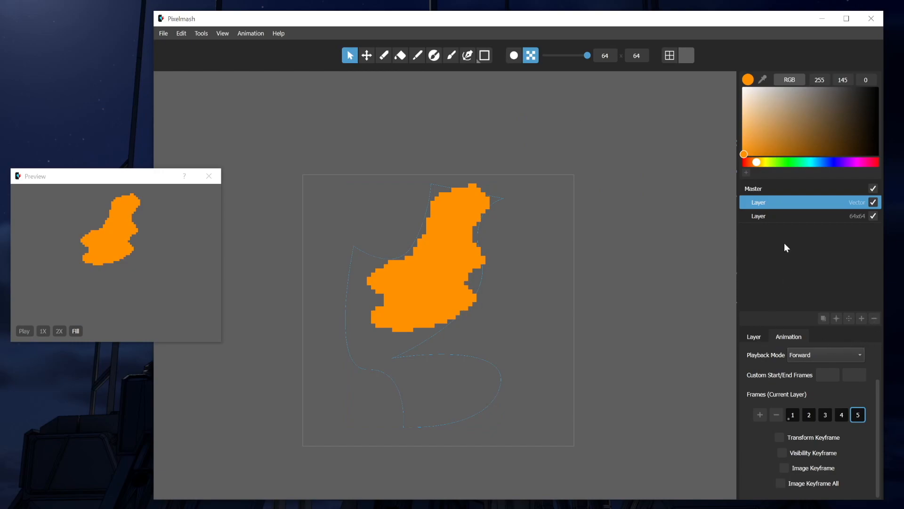
click(754, 338)
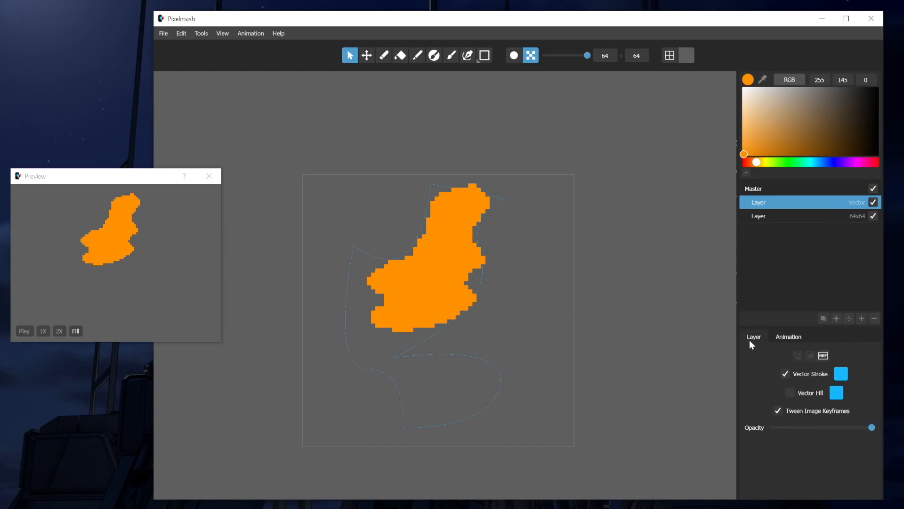
click(823, 356)
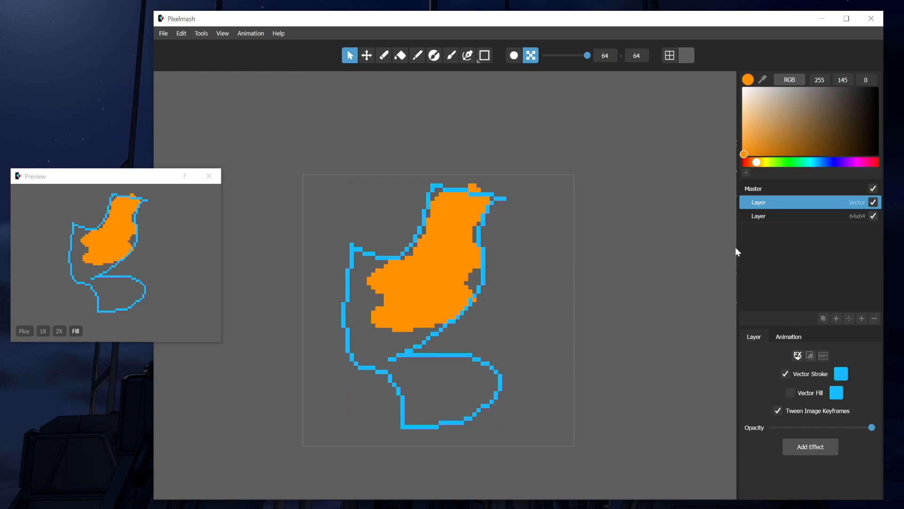
- Set an image keyframe on the vector layer at frame 5 and reshape its outline by moving four points with the Curve tool
click(785, 337)
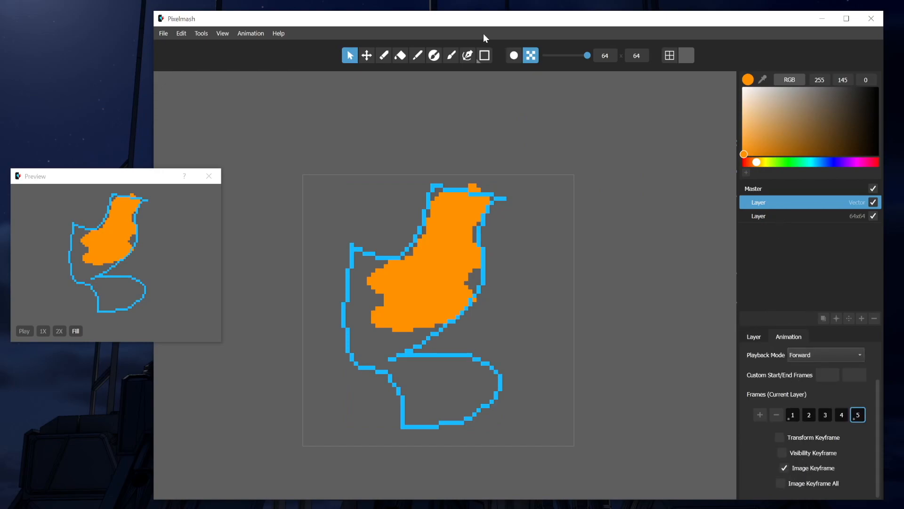
click(467, 55)
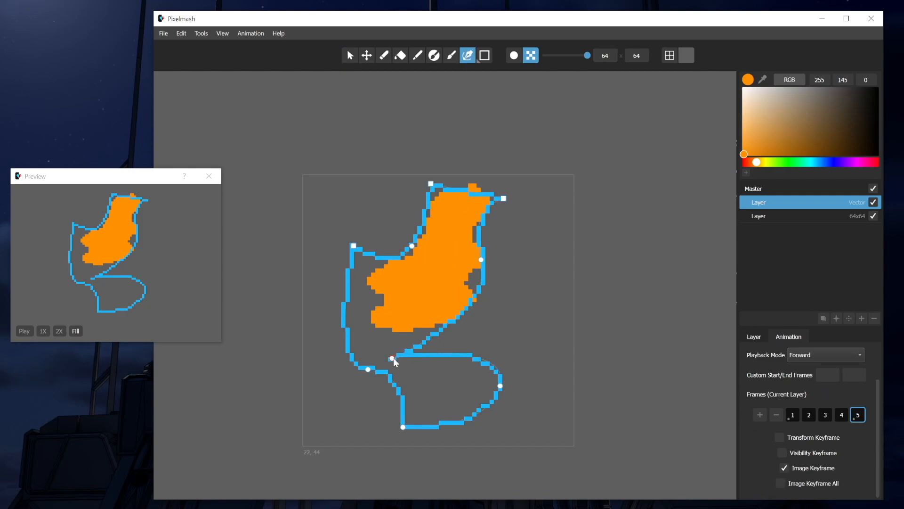
drag(393, 357, 438, 346)
drag(482, 260, 503, 279)
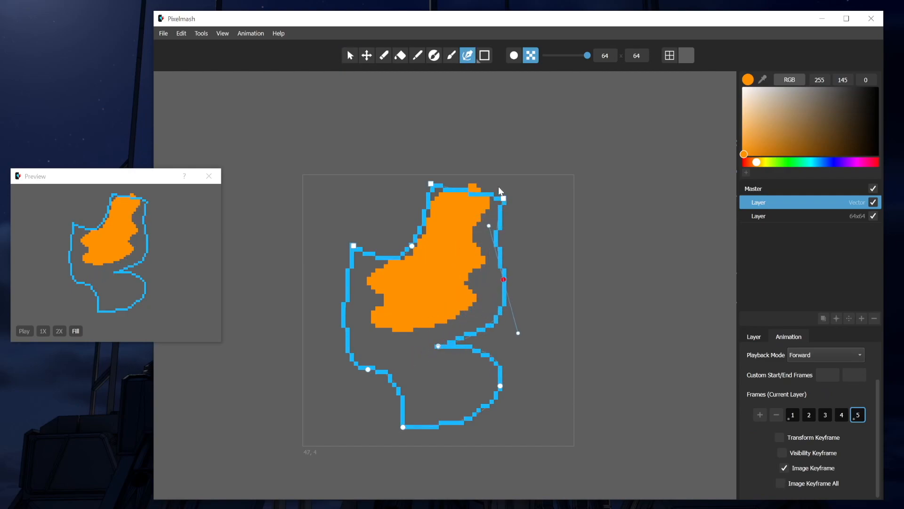
drag(504, 198, 492, 224)
drag(354, 246, 335, 266)
- Play the vector layer's outline animation from frame 1 to view the tweening between its keyframes
click(745, 338)
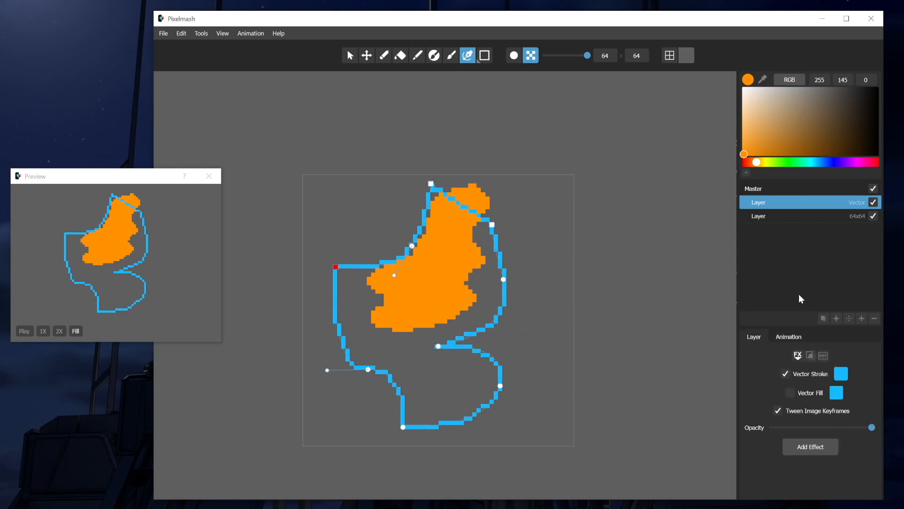
click(791, 335)
click(793, 415)
key(space)
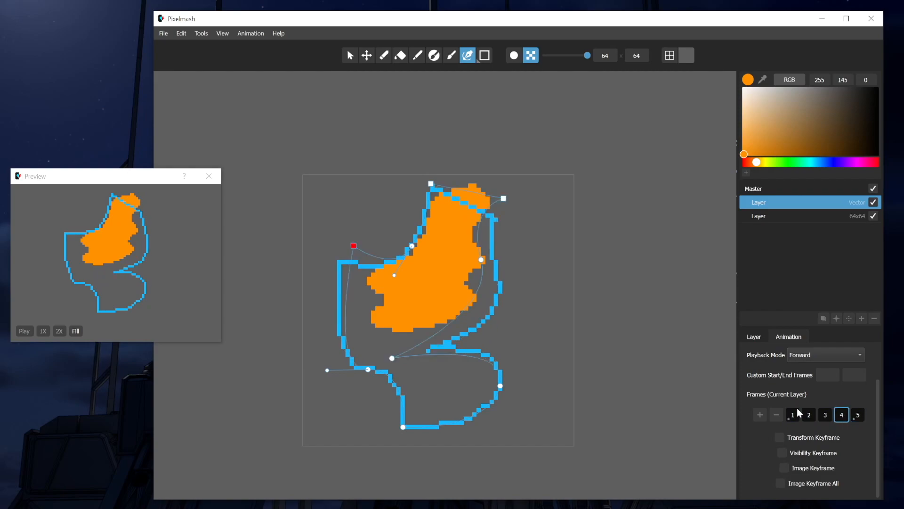
- Turn the animated vector layer back into a reference layer and hide its editing points by switching to the Select tool
click(754, 337)
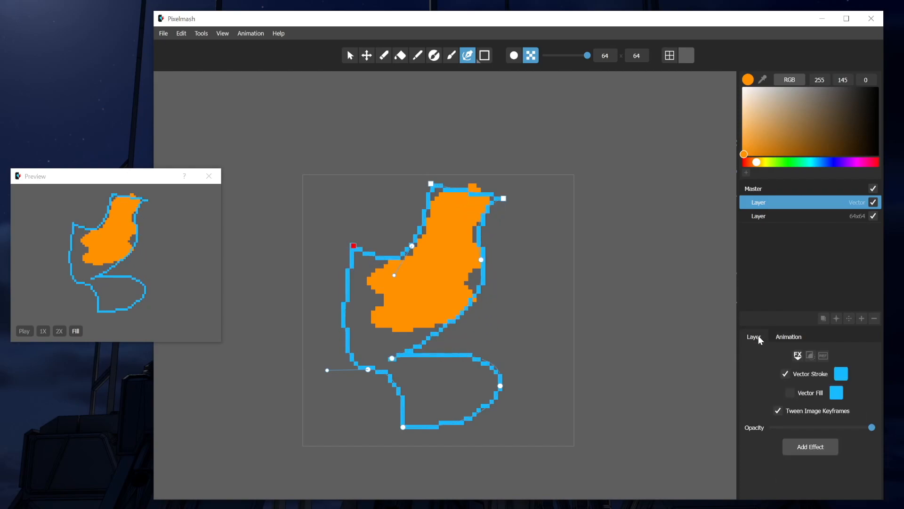
click(823, 355)
scroll(513, 346, up, 1)
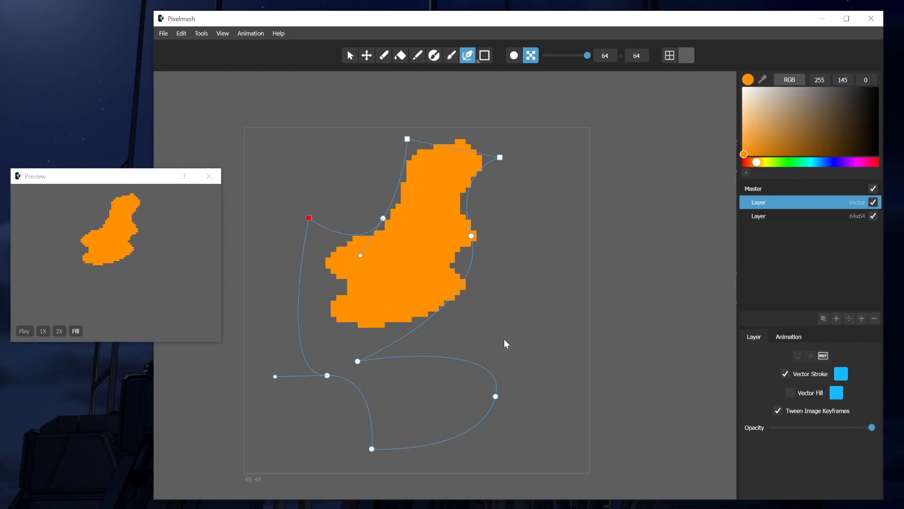
click(351, 56)
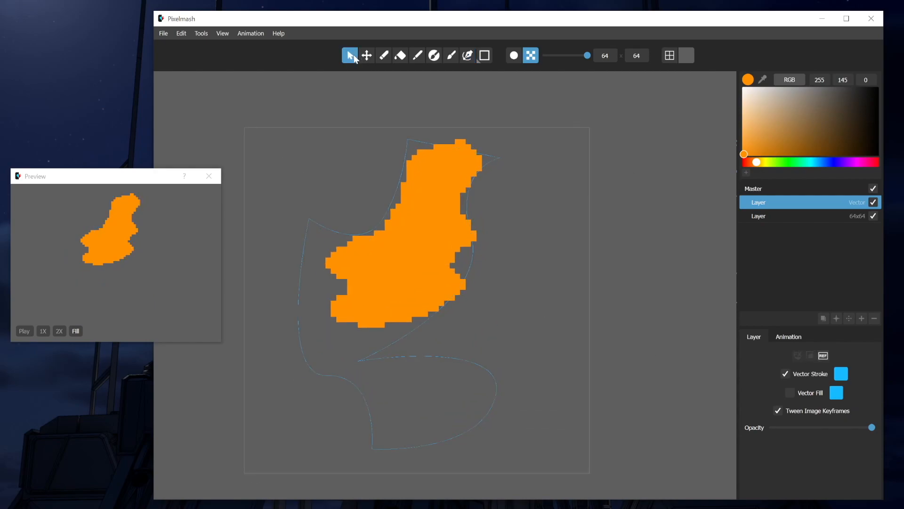
scroll(501, 335, up, 2)
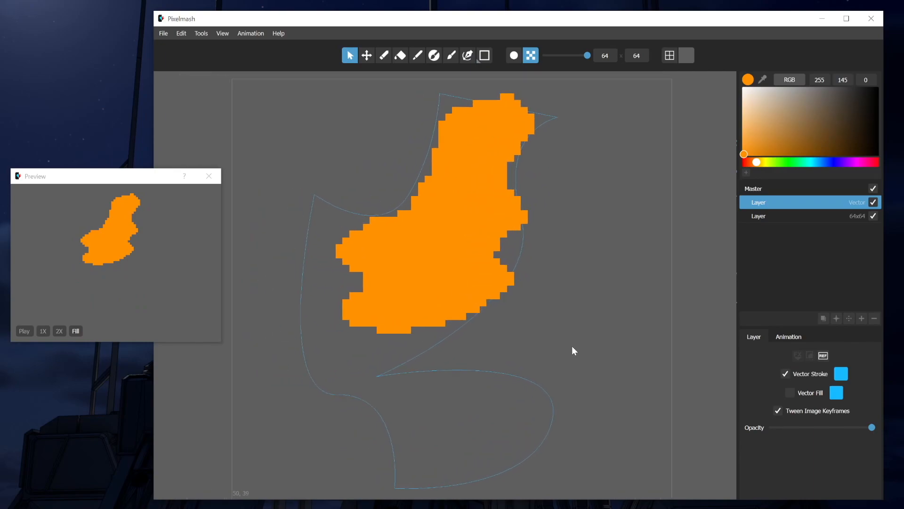
- Step back and forth through frames 1 to 5 of the 64x64 layer to examine how the reference outline moves around the orange shape
click(792, 338)
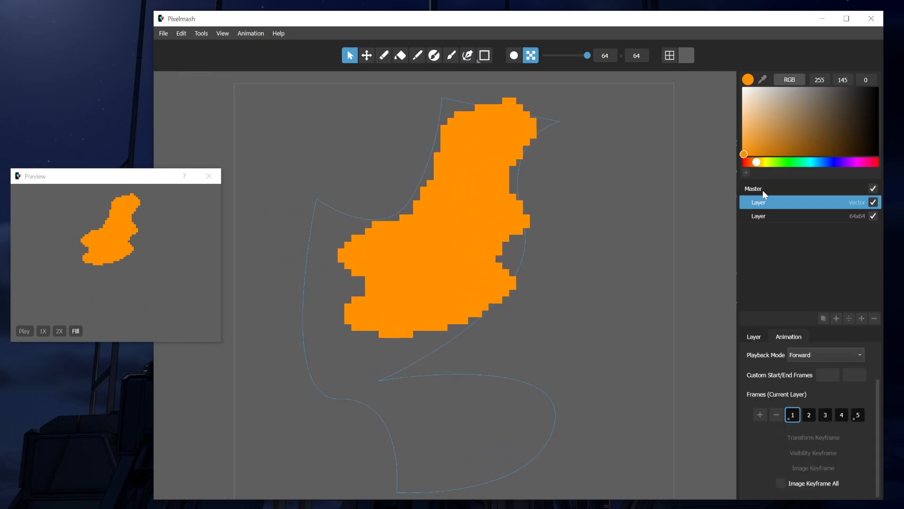
click(777, 215)
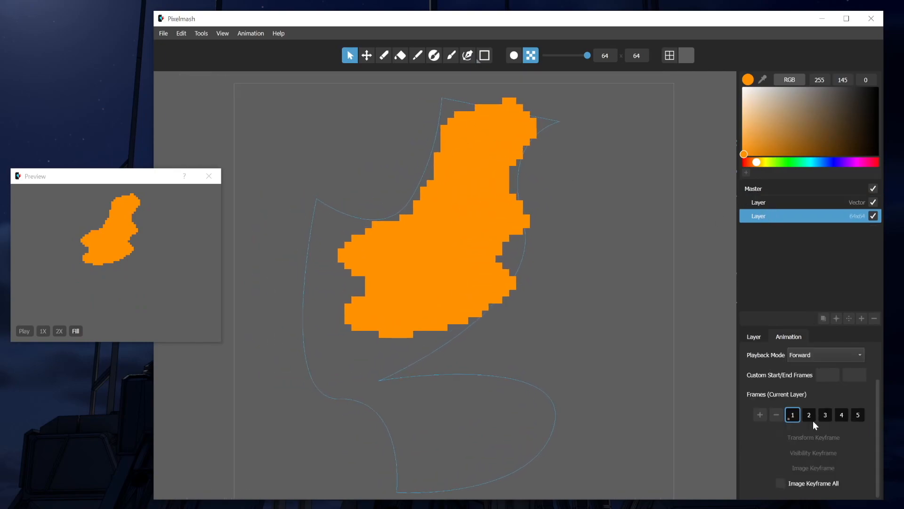
key(Right)
key(Right)
key(Right)
key(Right)
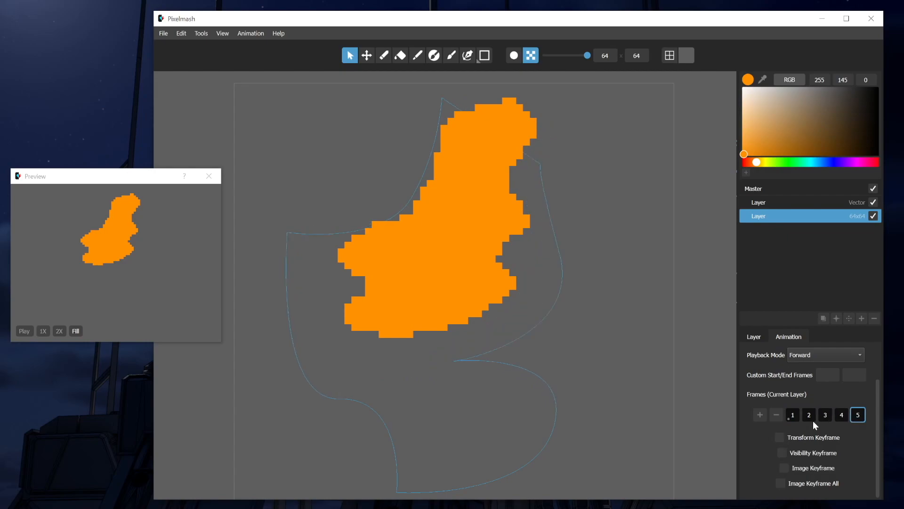
key(Left)
key(Right)
key(Left)
key(Left)
key(Right)
key(Right)
key(Left)
key(Left)
key(Left)
key(Right)
key(Right)
key(Right)
- Turn off reference mode on the vector layer at frame 5
click(756, 336)
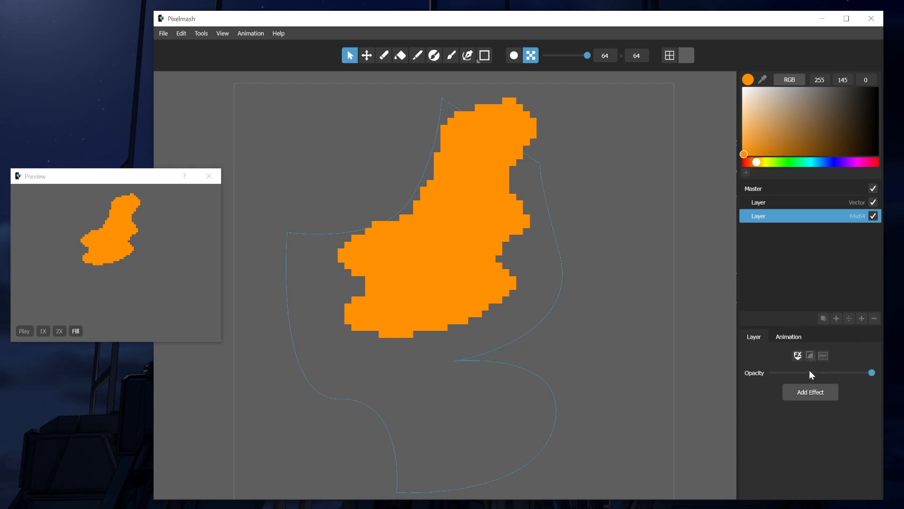
click(773, 206)
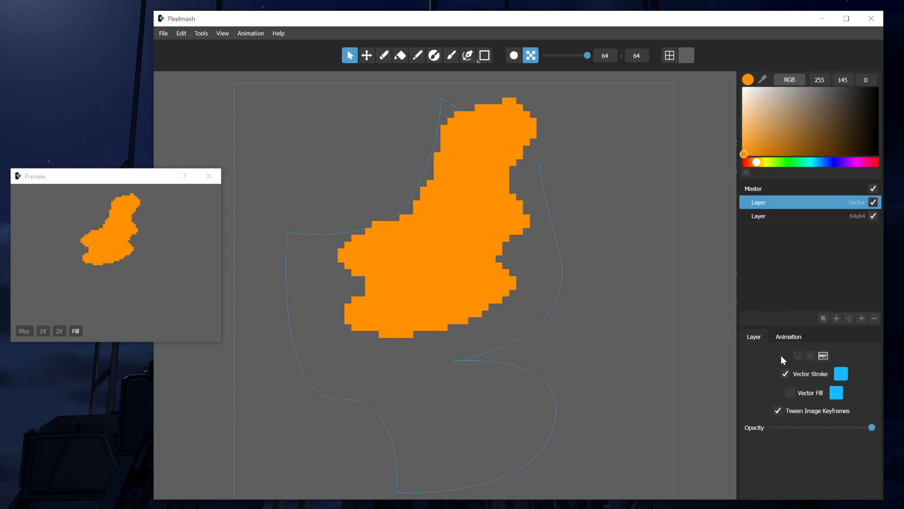
click(823, 355)
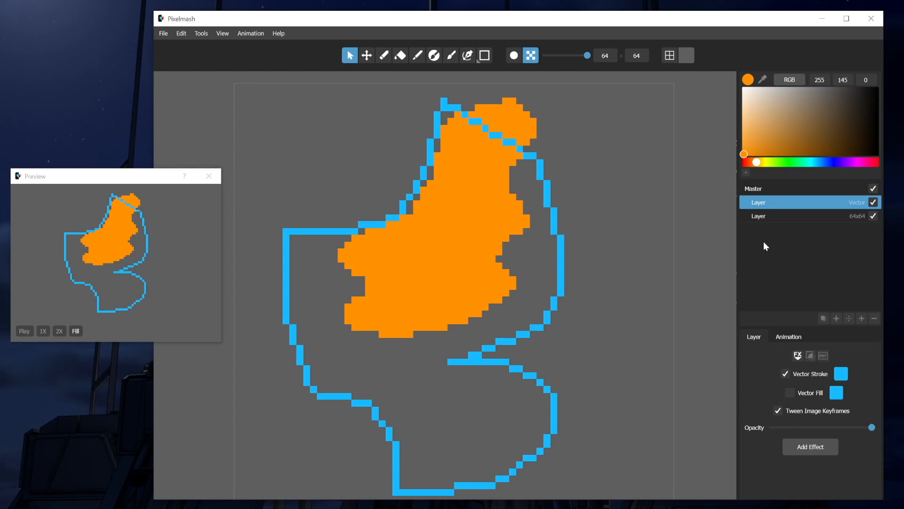
click(278, 32)
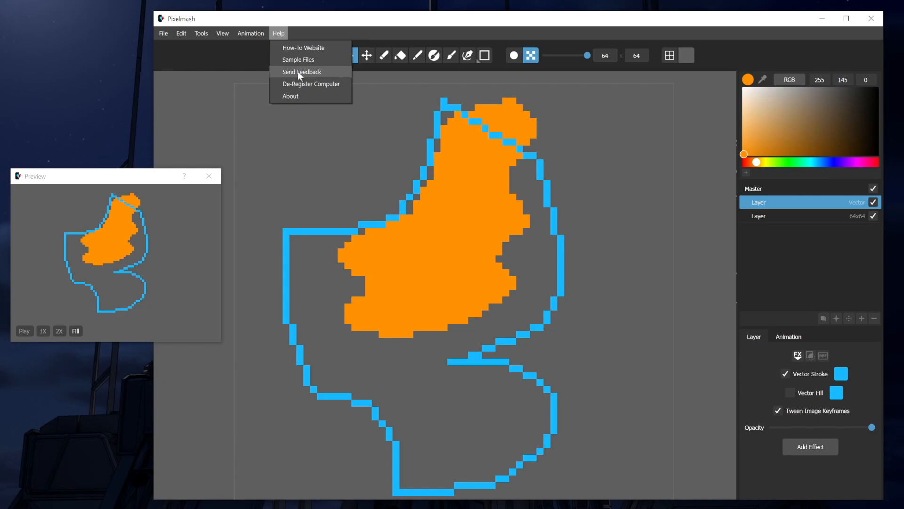
click(281, 34)
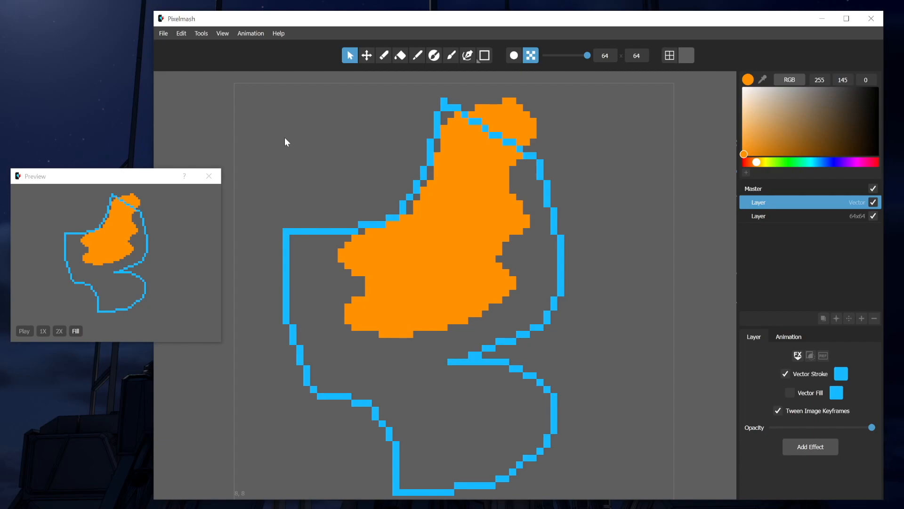
- Display the vector outline's editing points at frame 5 with the Curve tool
click(468, 55)
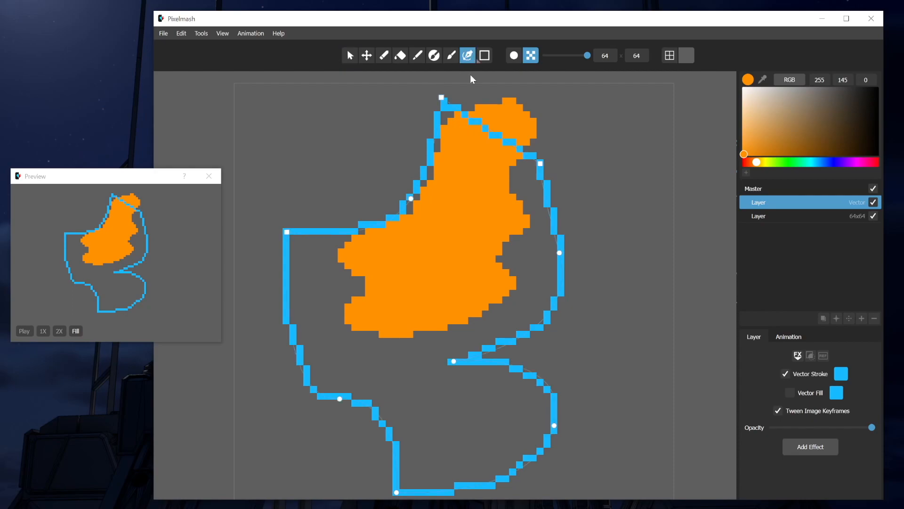
click(524, 153)
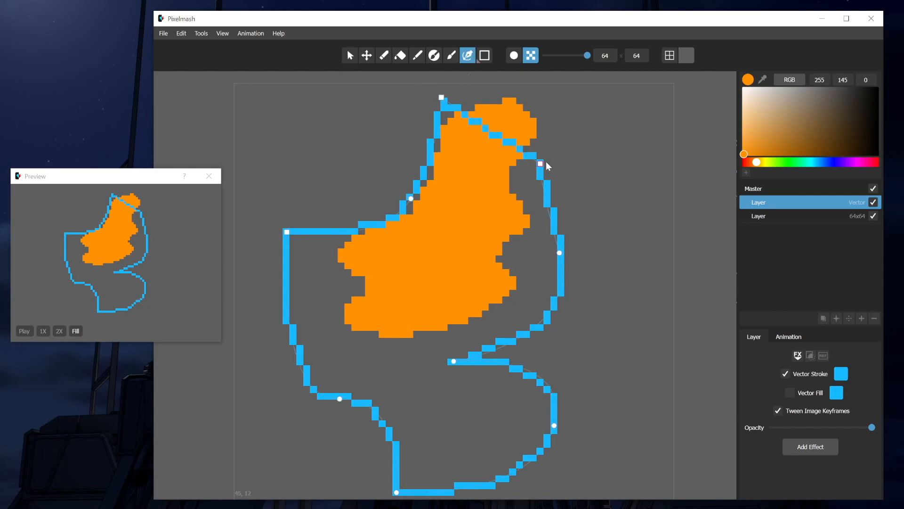